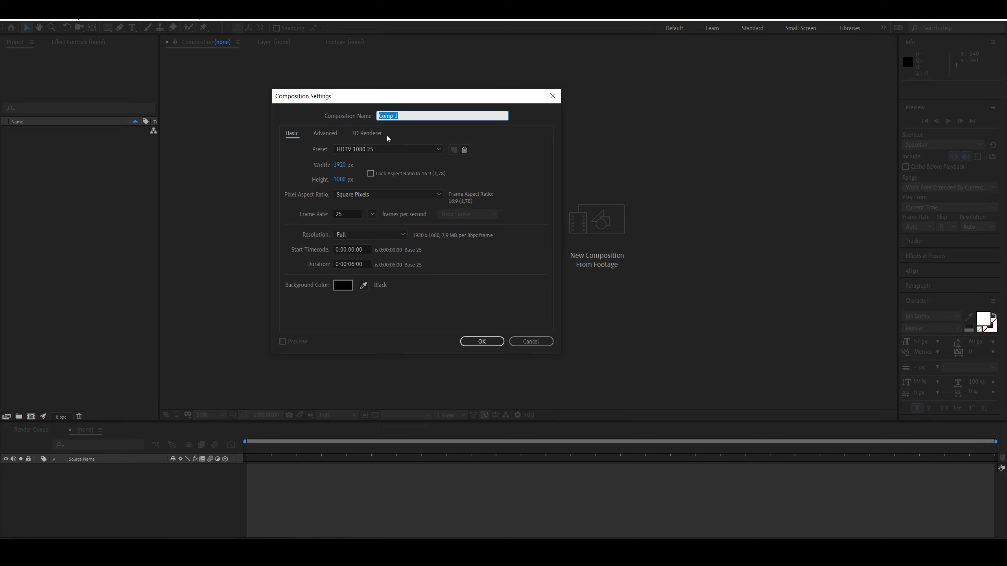
# - Create a 1920 × 1080 composition with the HDTV 1080 25 preset, a 6-second duration and a black background
pyautogui.moveTo(411, 100)
pyautogui.mouseDown()
pyautogui.moveTo(515, 116)
pyautogui.moveTo(416, 117)
pyautogui.mouseUp()
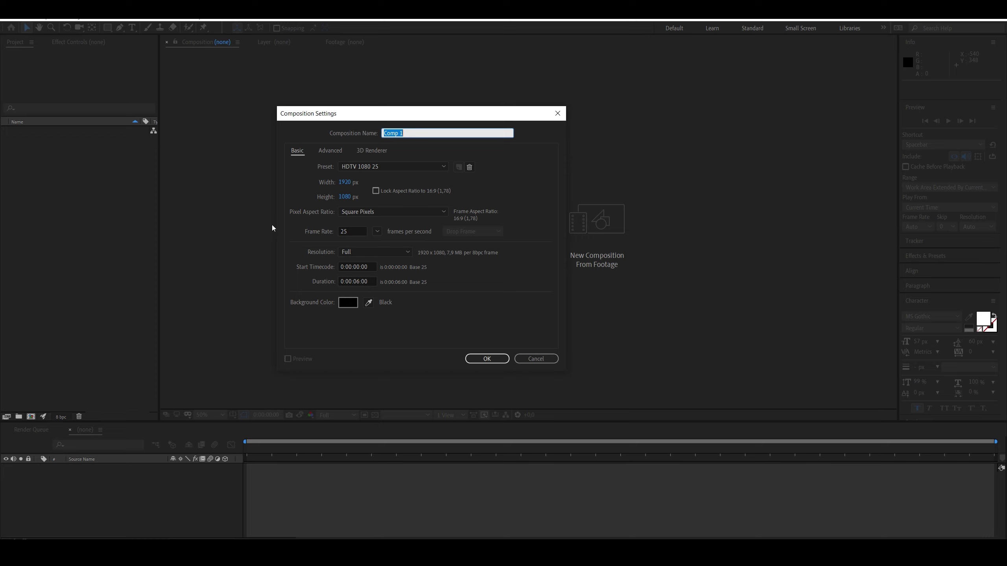
pyautogui.click(487, 359)
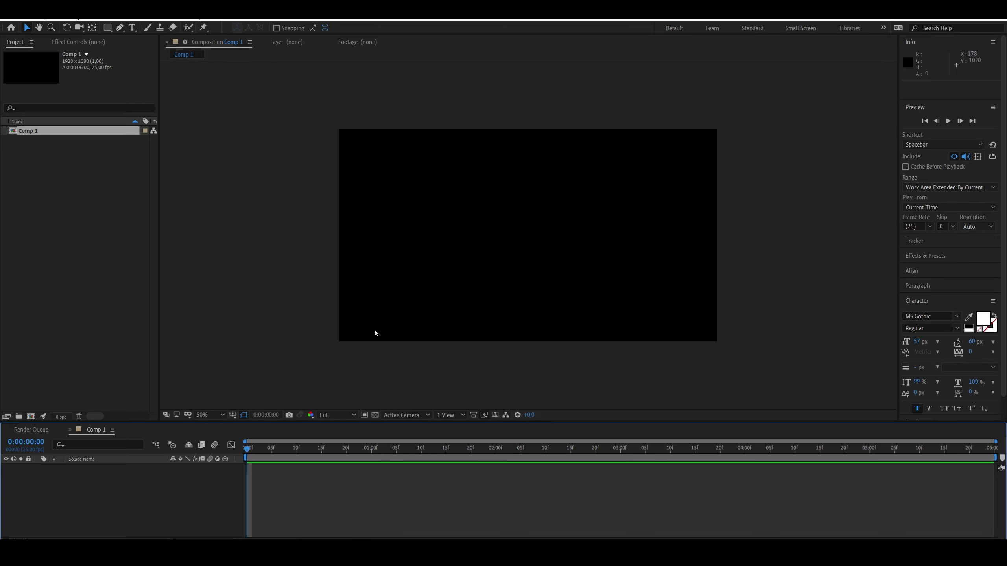
# - Draw a thin horizontal rectangle about 1846 × 52 px across the lower part of the composition, fill it red and deselect it
pyautogui.click(111, 28)
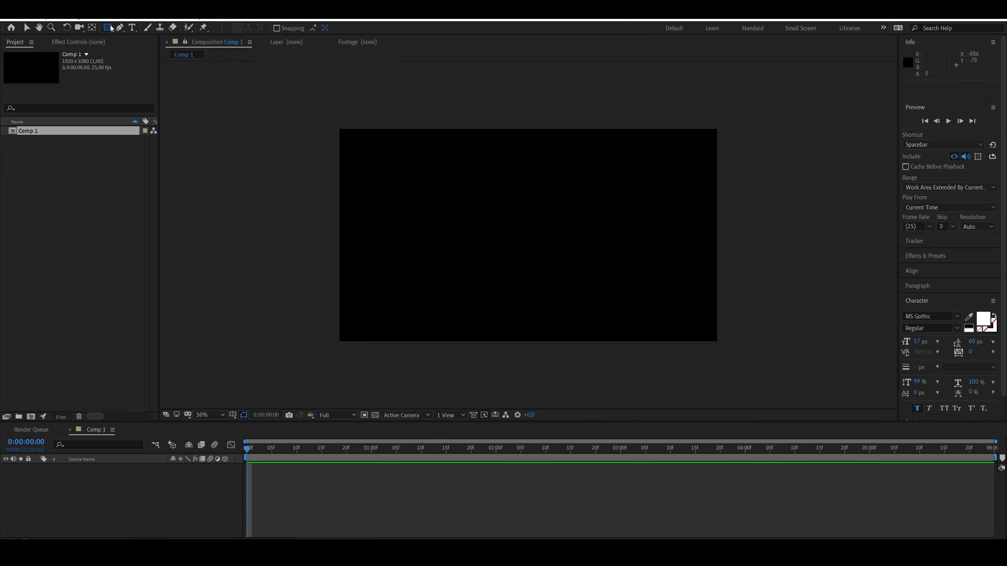
pyautogui.click(353, 299)
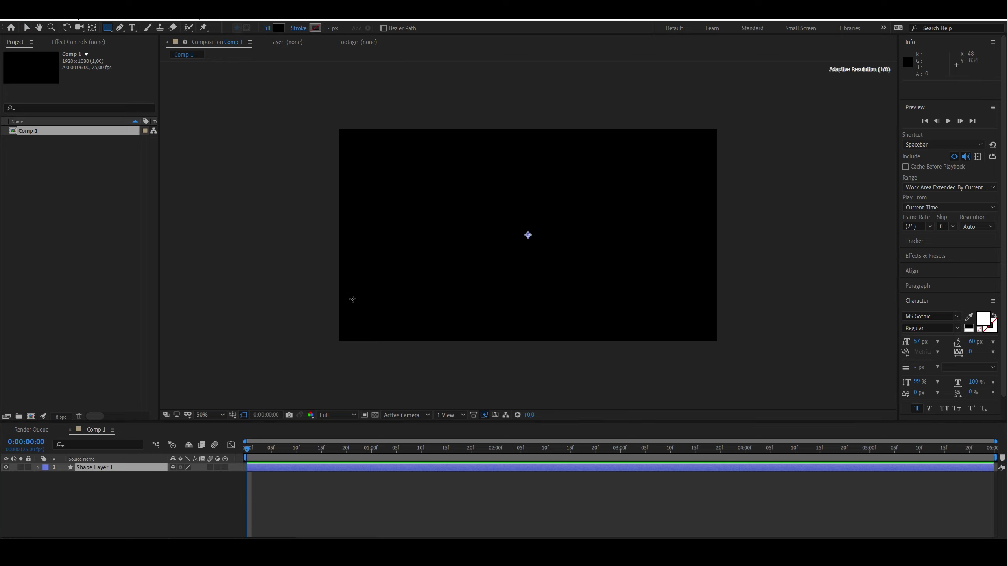
pyautogui.moveTo(352, 299); pyautogui.dragTo(715, 306)
pyautogui.click(279, 28)
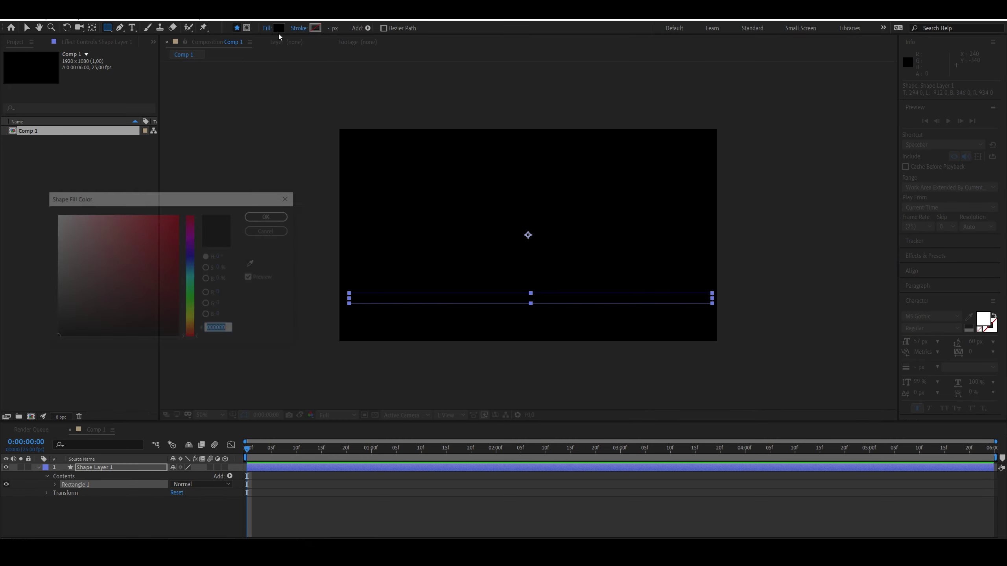
pyautogui.click(181, 241)
pyautogui.click(269, 215)
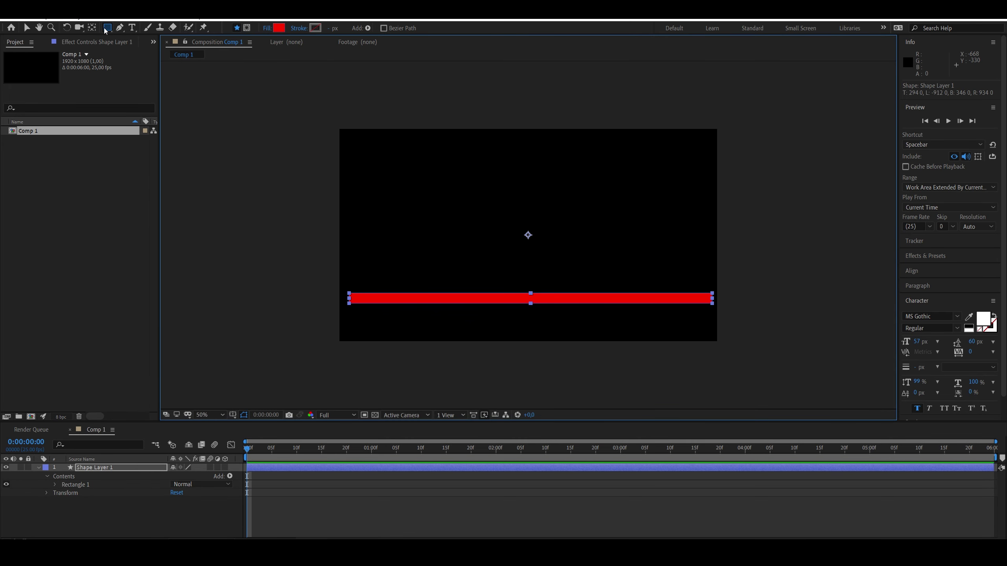
pyautogui.click(26, 27)
pyautogui.click(124, 511)
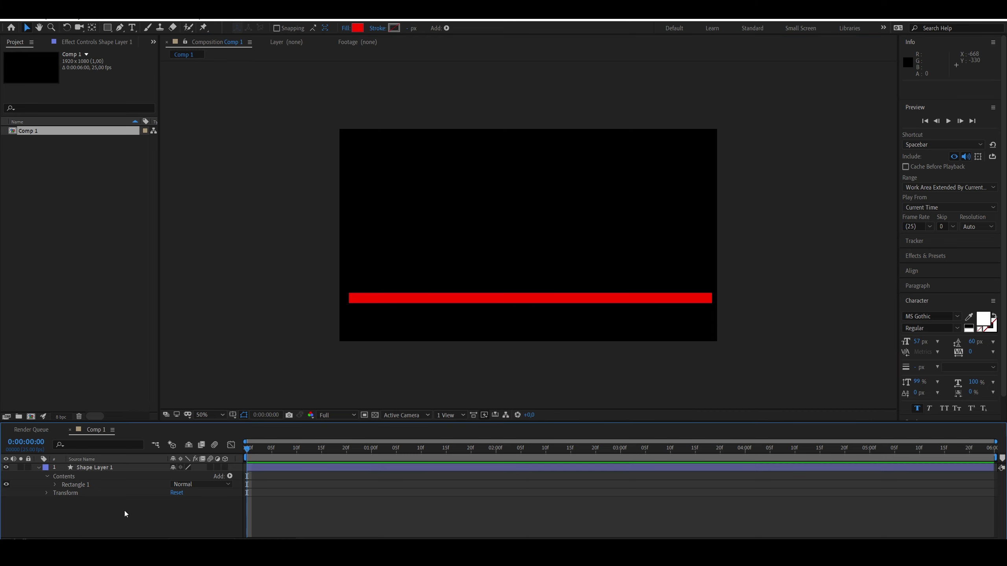
# - Expand the shape layer's Transform and Rectangle 1 properties, and enlarge the timeline to show them all
pyautogui.click(39, 468)
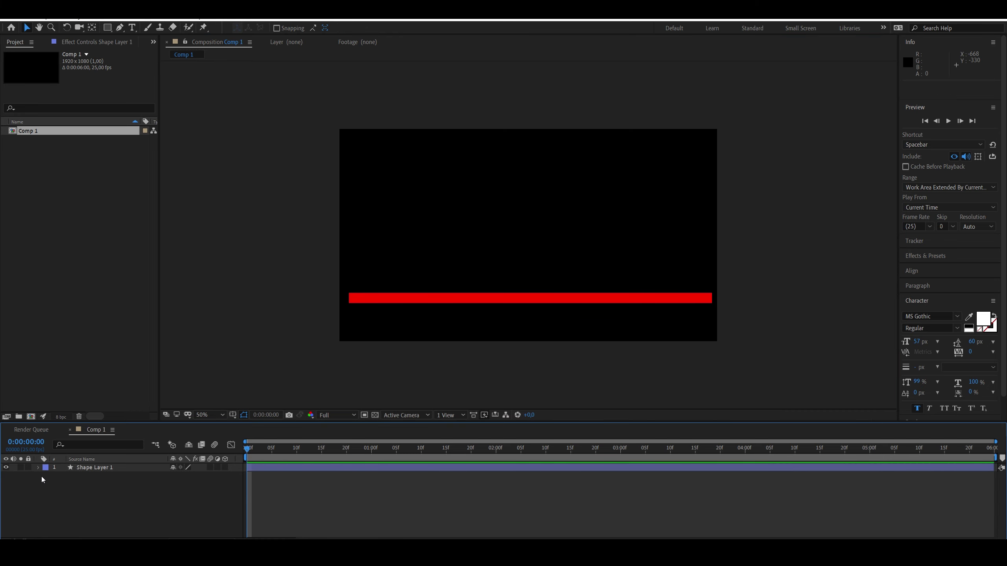
pyautogui.click(38, 468)
pyautogui.click(47, 494)
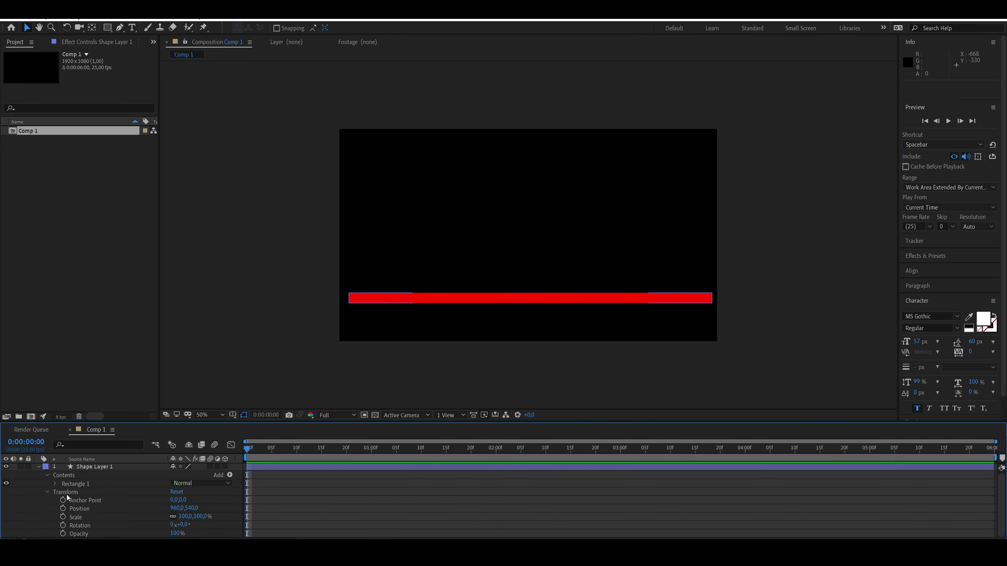
pyautogui.click(81, 510)
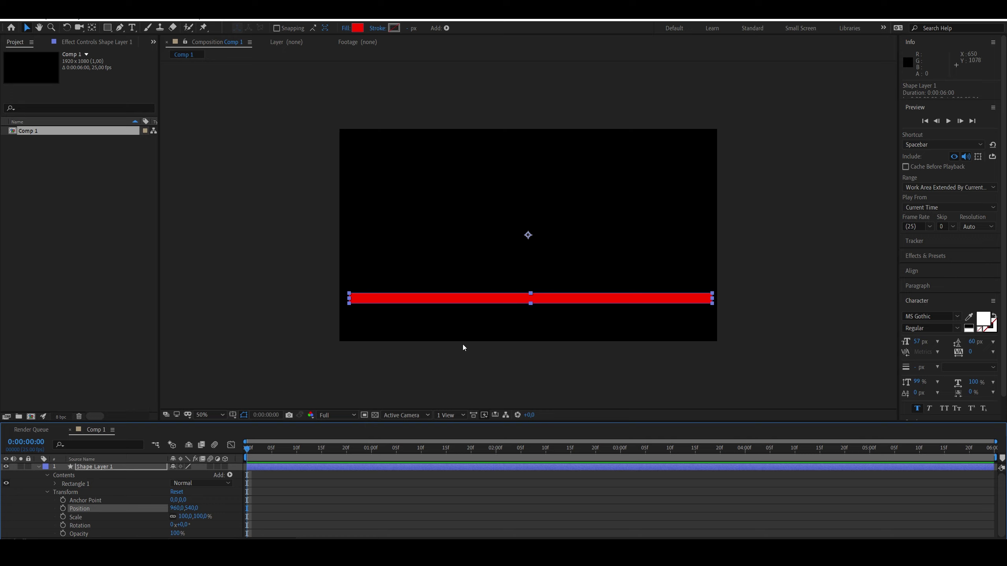
pyautogui.click(55, 484)
pyautogui.click(72, 485)
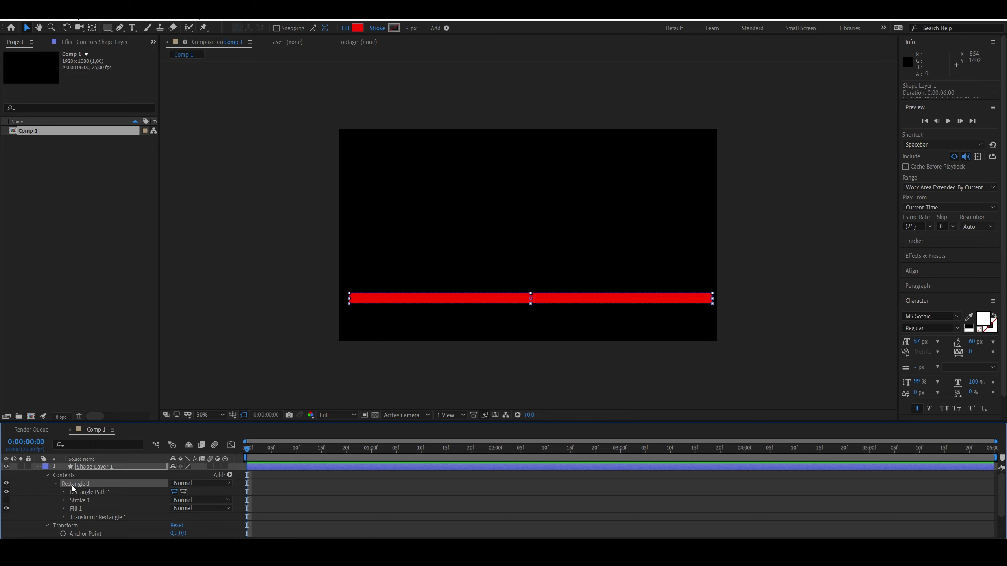
pyautogui.scroll(-3, 75, 499)
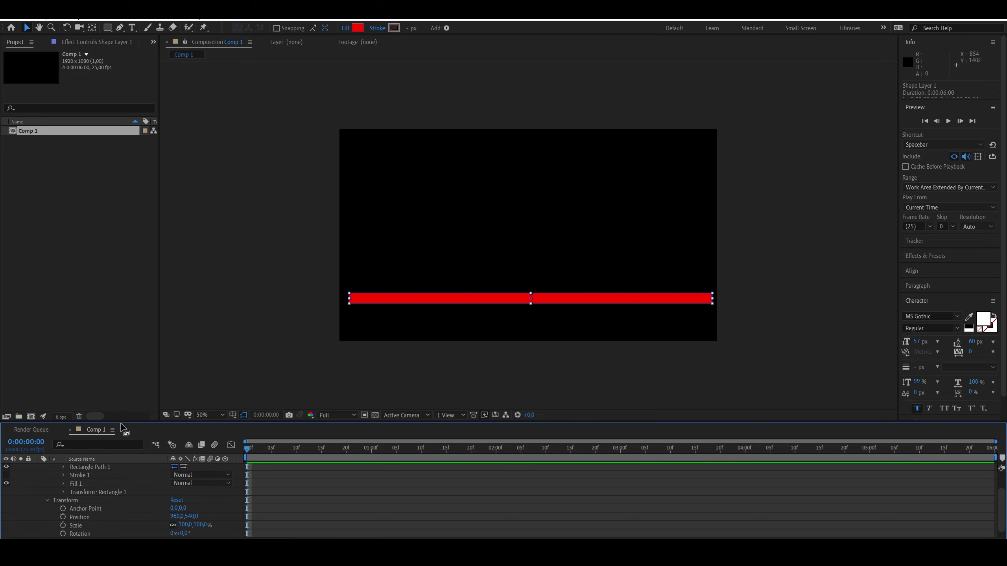
pyautogui.moveTo(120, 426); pyautogui.dragTo(127, 322)
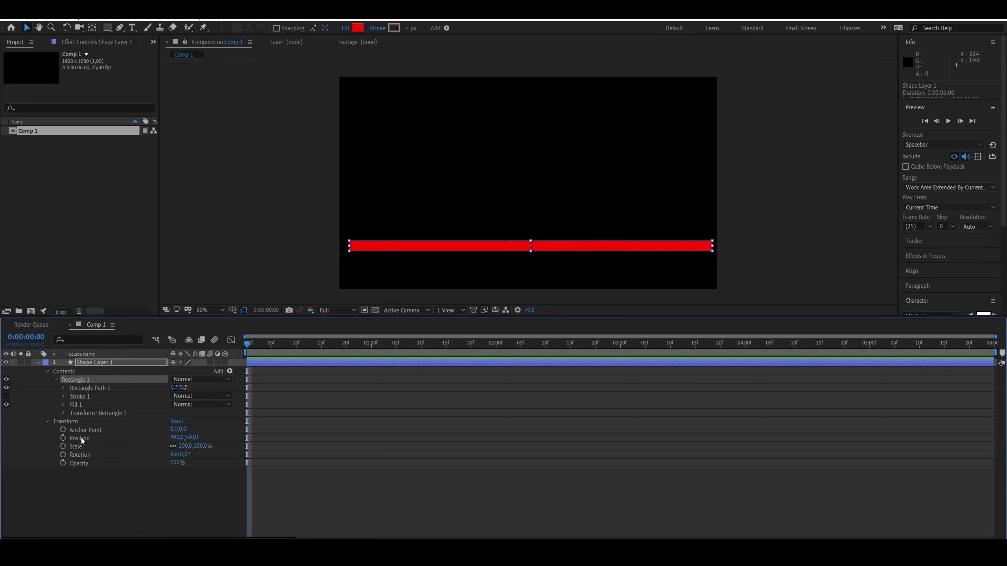
# - Set the horizontal position in Rectangle 1's own transform to 6
pyautogui.click(92, 440)
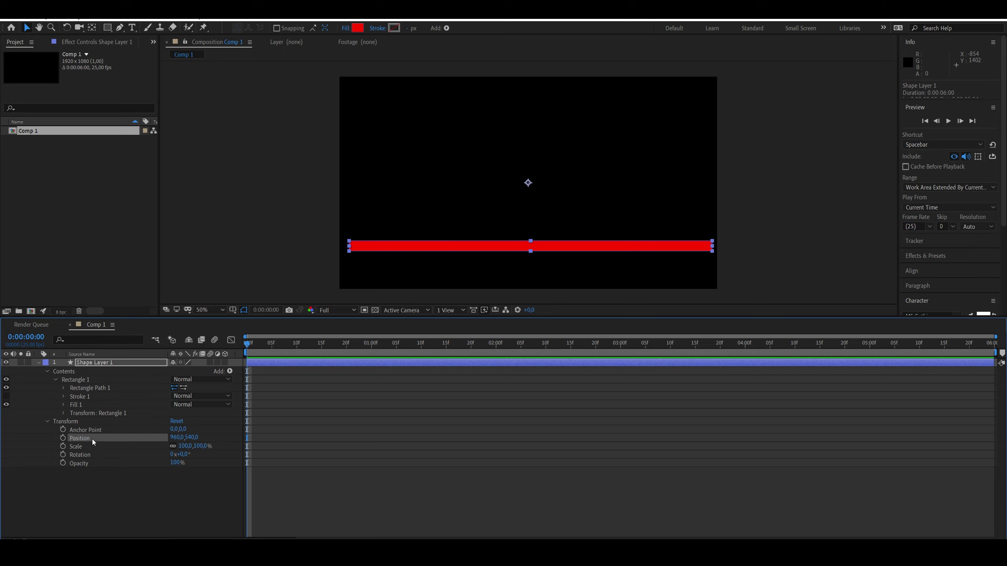
pyautogui.click(83, 413)
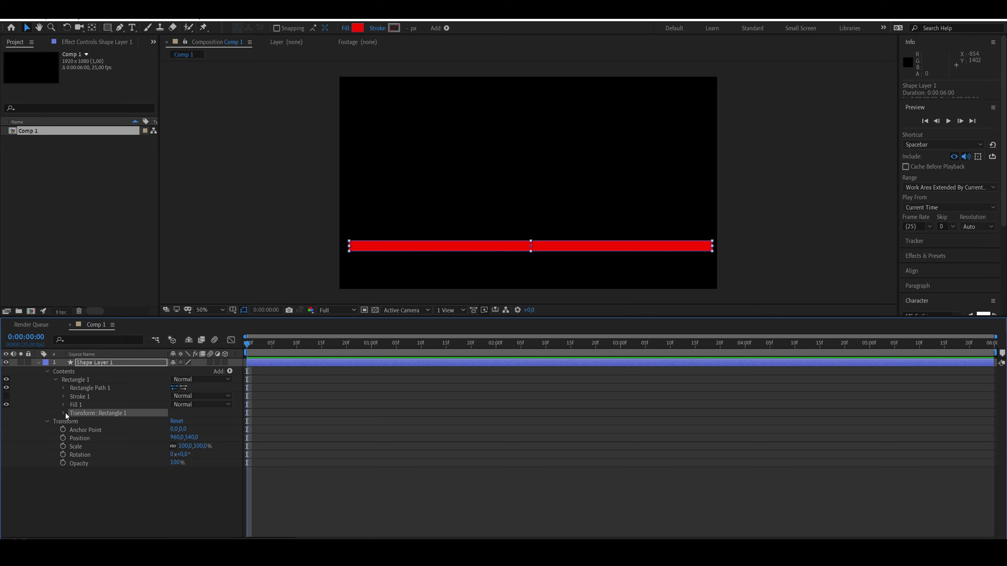
pyautogui.click(63, 413)
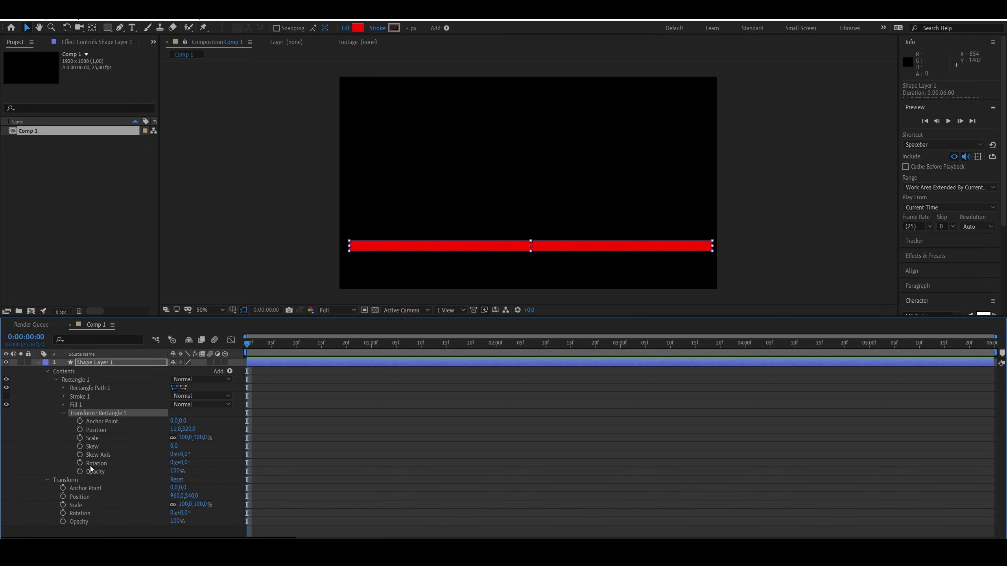
pyautogui.click(94, 429)
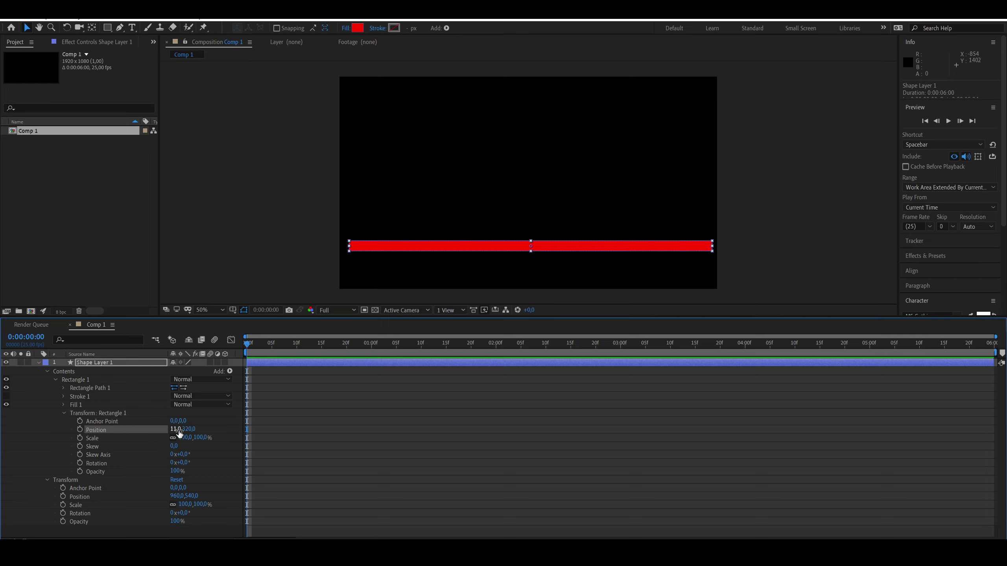
pyautogui.moveTo(179, 434); pyautogui.dragTo(174, 423)
# - Duplicate Rectangle 1 within the shape layer and set the copy's vertical position to 381, just below the original
pyautogui.click(72, 381)
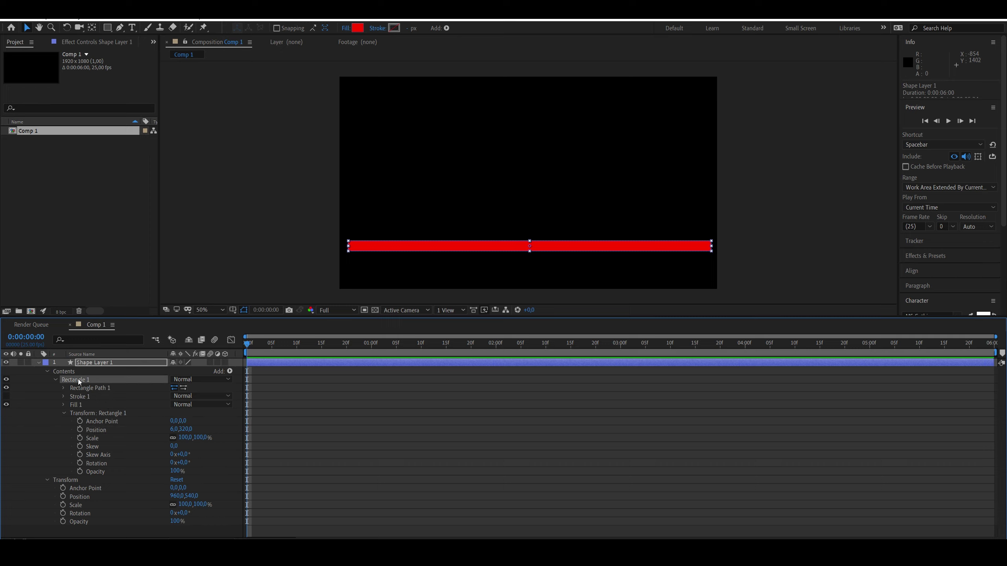
pyautogui.hotkey('ctrl', 'd')
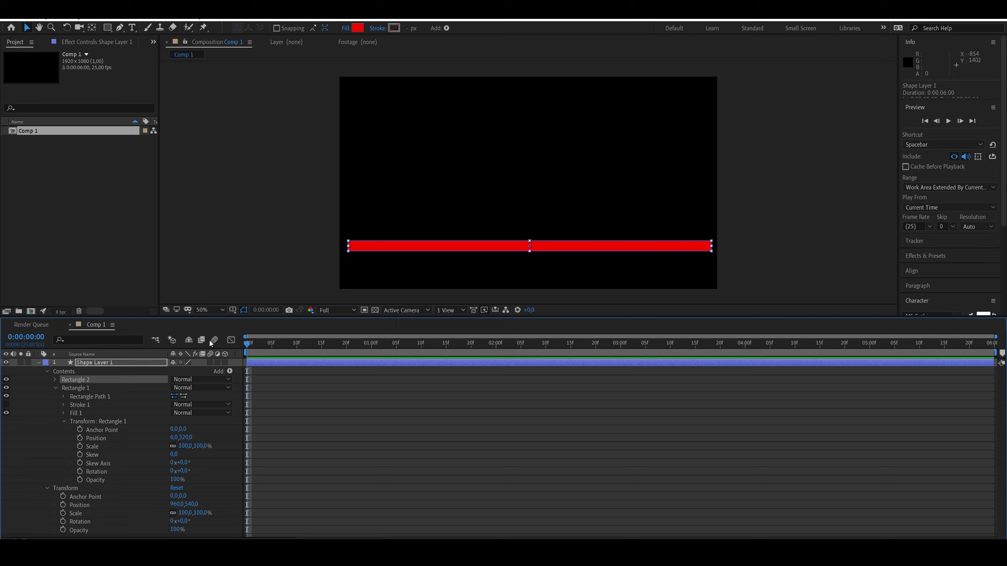
pyautogui.click(55, 379)
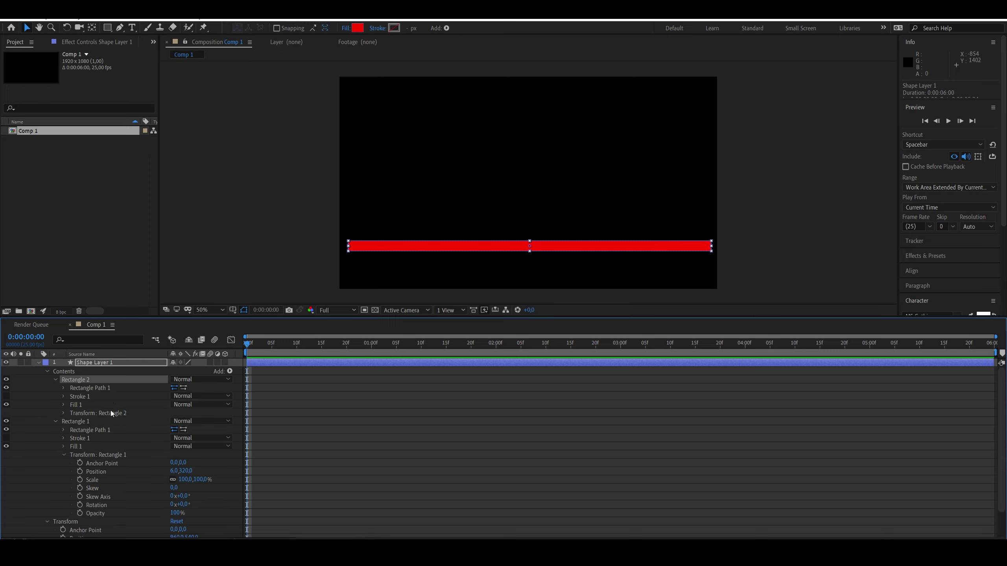
pyautogui.click(63, 414)
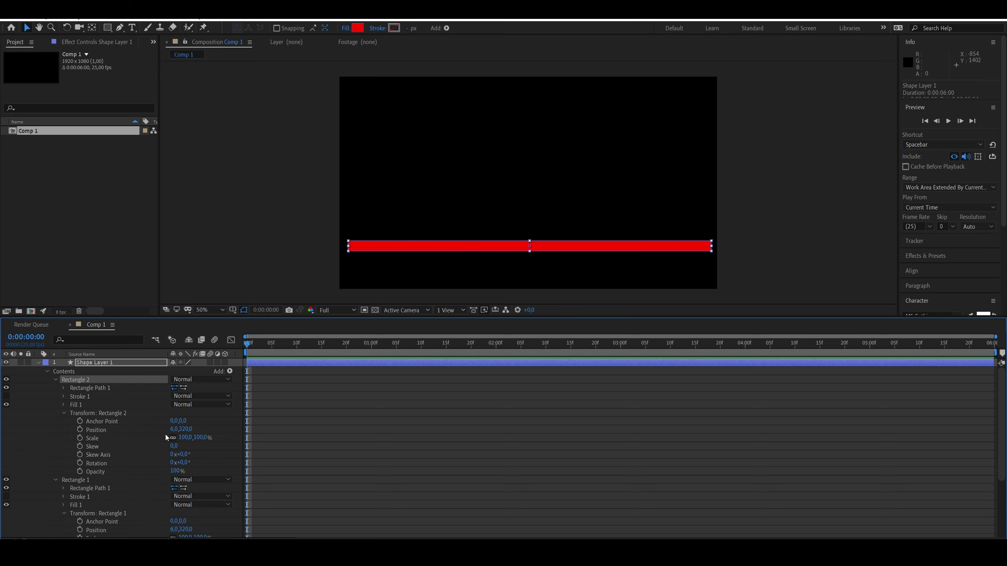
pyautogui.moveTo(190, 429); pyautogui.dragTo(226, 427)
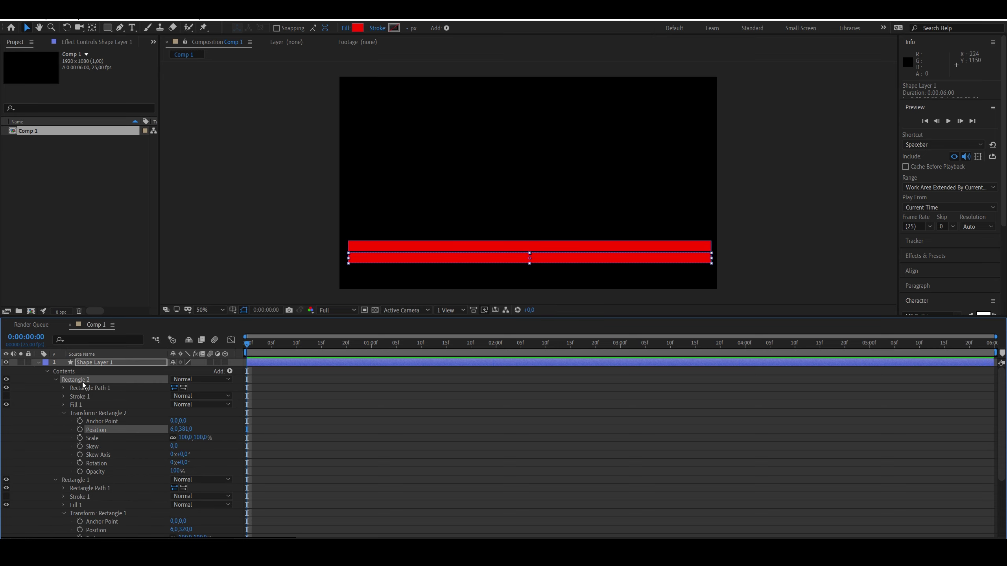
# - Duplicate Rectangle 2 within the shape layer and set the new copy's vertical position to 441 to form a third bar
pyautogui.click(38, 363)
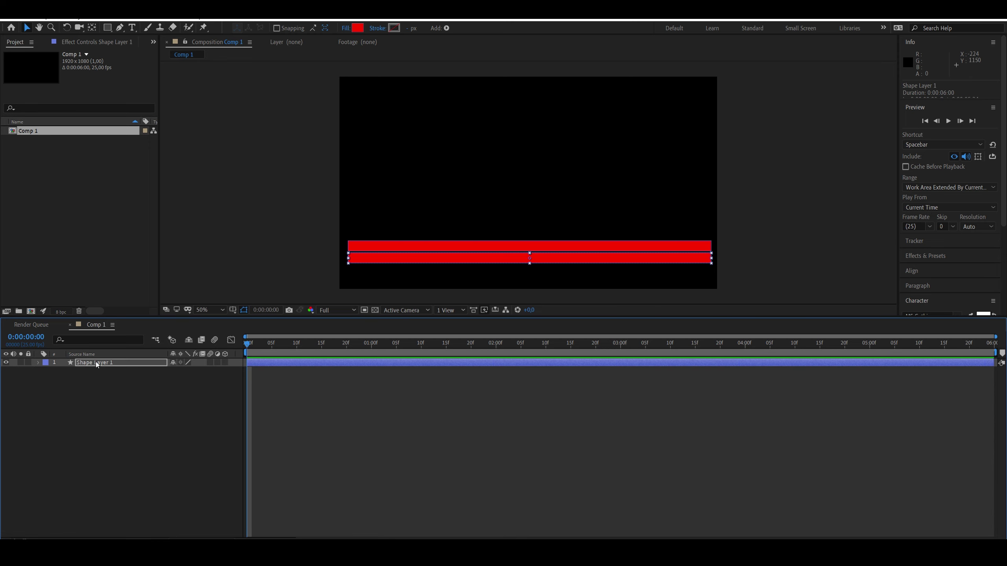
pyautogui.click(38, 362)
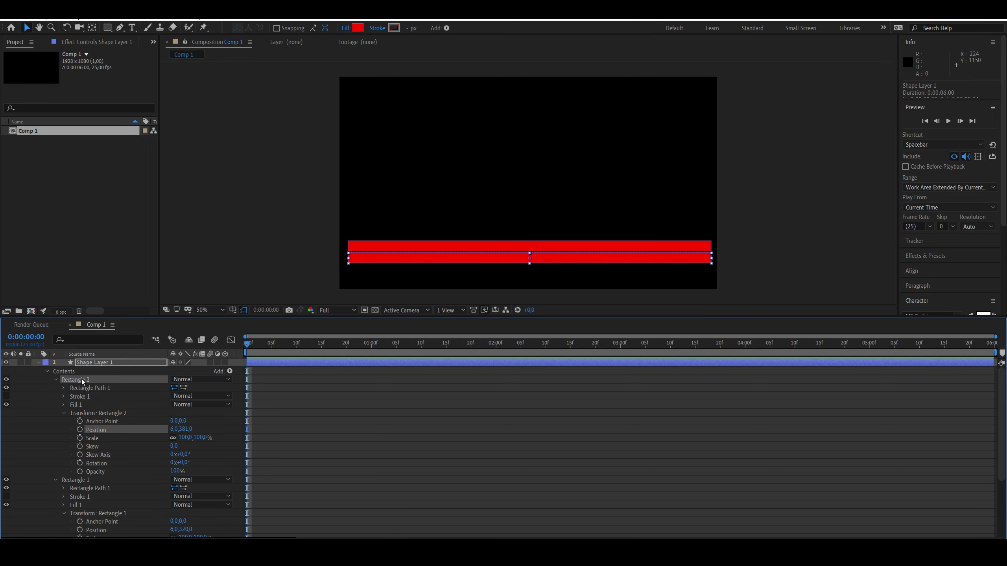
pyautogui.hotkey('ctrl', 'd')
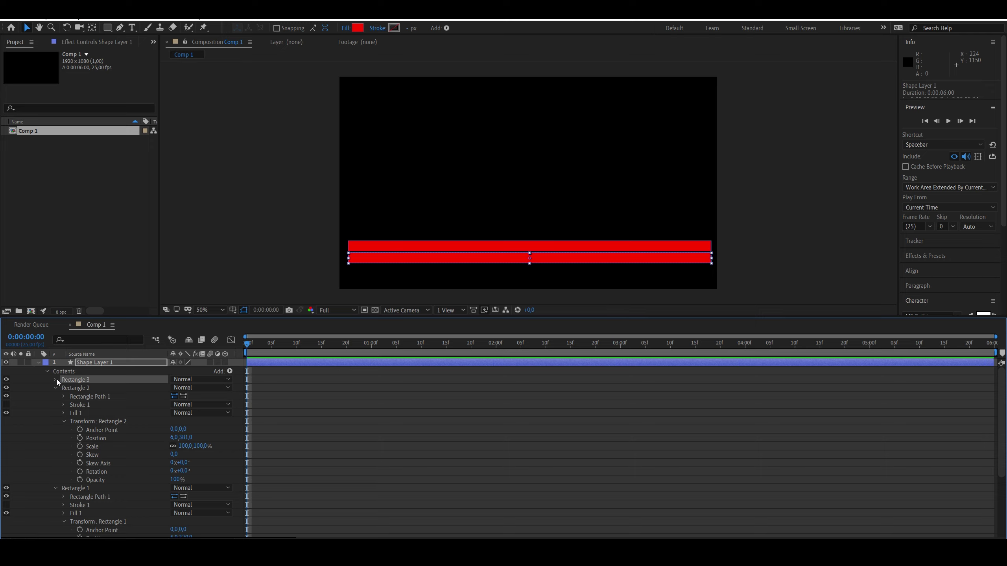
pyautogui.click(55, 380)
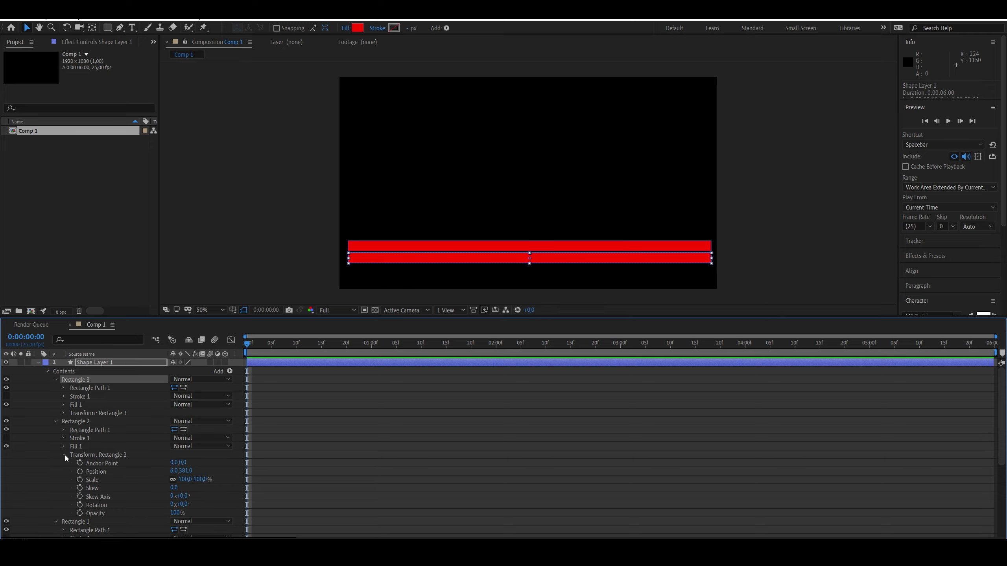
pyautogui.click(64, 414)
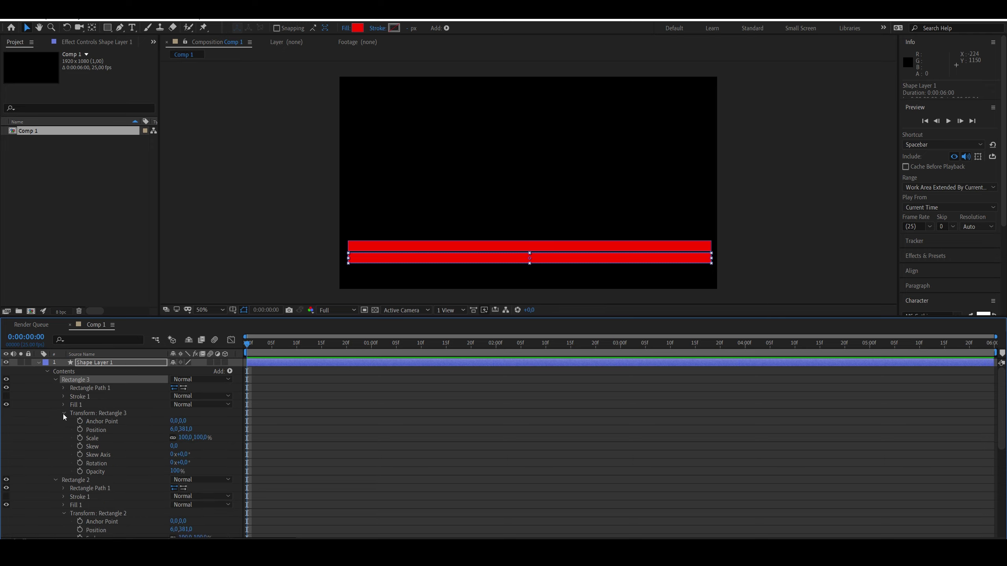
pyautogui.moveTo(186, 429); pyautogui.dragTo(217, 429)
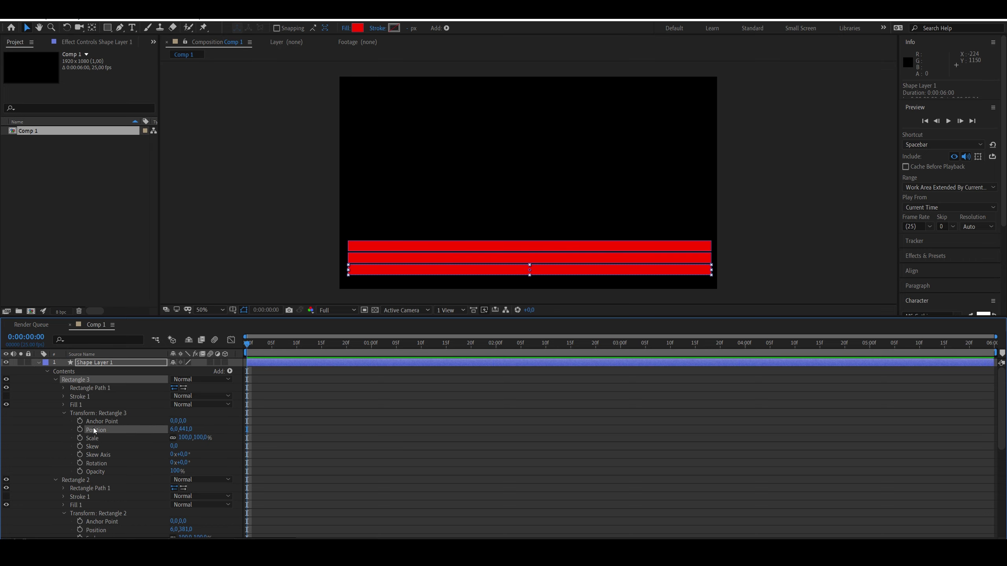
# - Collapse the property groups of Rectangle 3, Rectangle 2 and Rectangle 1
pyautogui.click(55, 379)
pyautogui.click(55, 388)
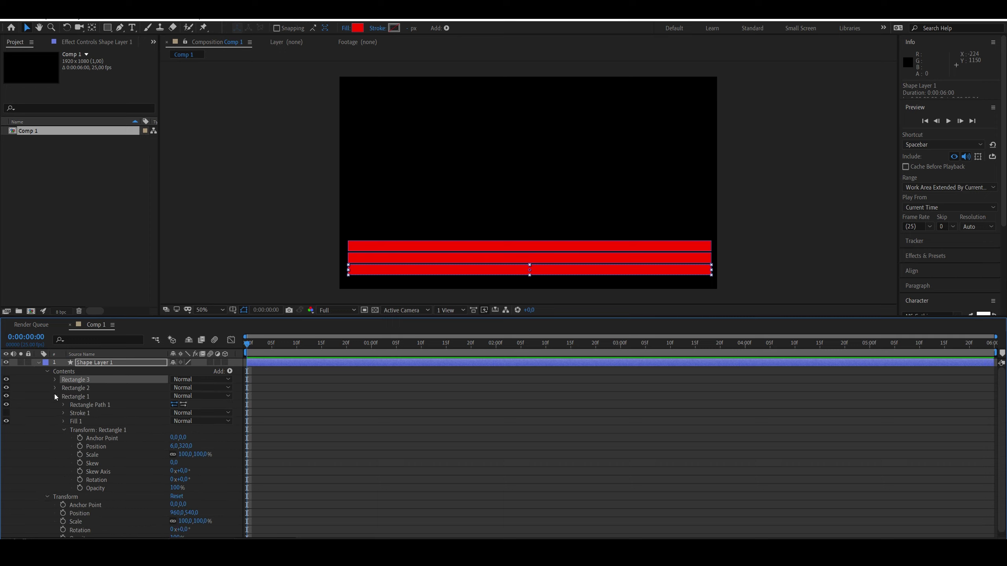
pyautogui.click(55, 396)
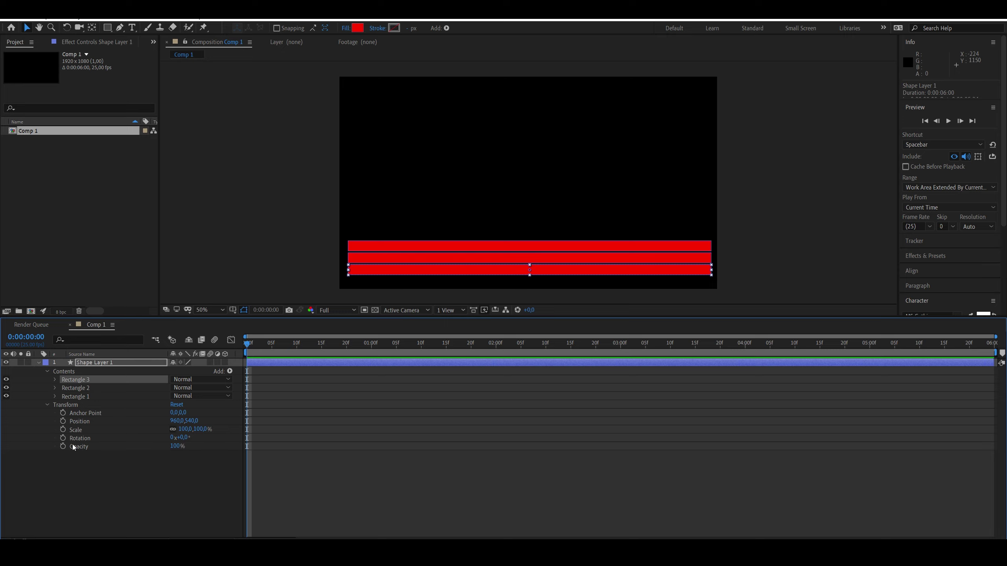
# - Compare the whole layer's Position property with the individual transform properties of Rectangle 1 and Rectangle 3
pyautogui.click(91, 421)
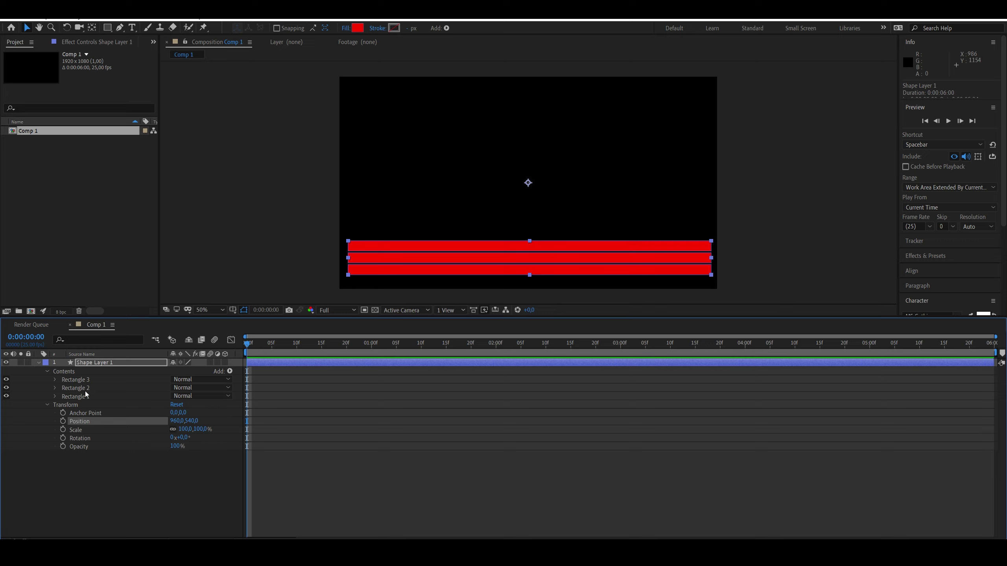
pyautogui.click(55, 396)
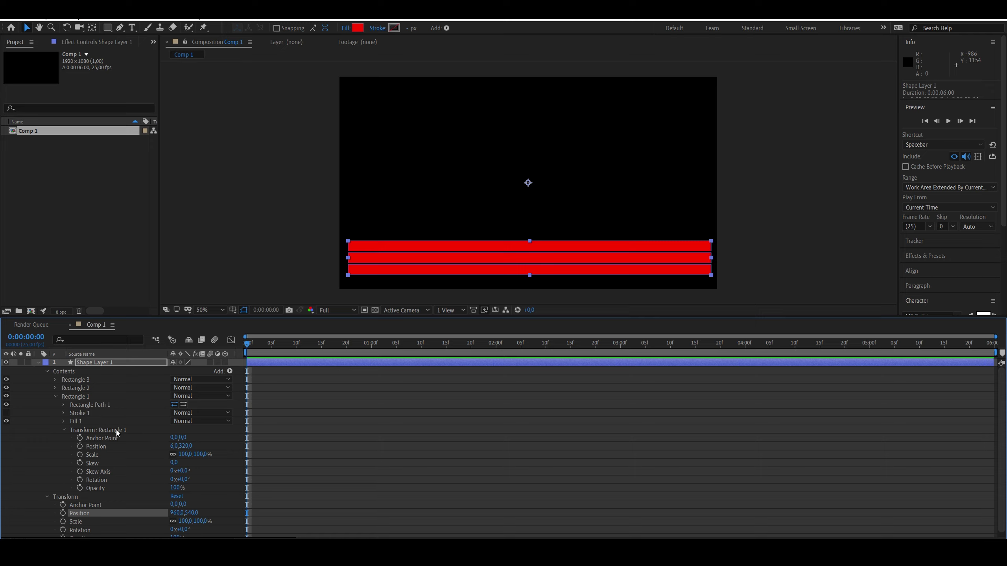
pyautogui.click(55, 396)
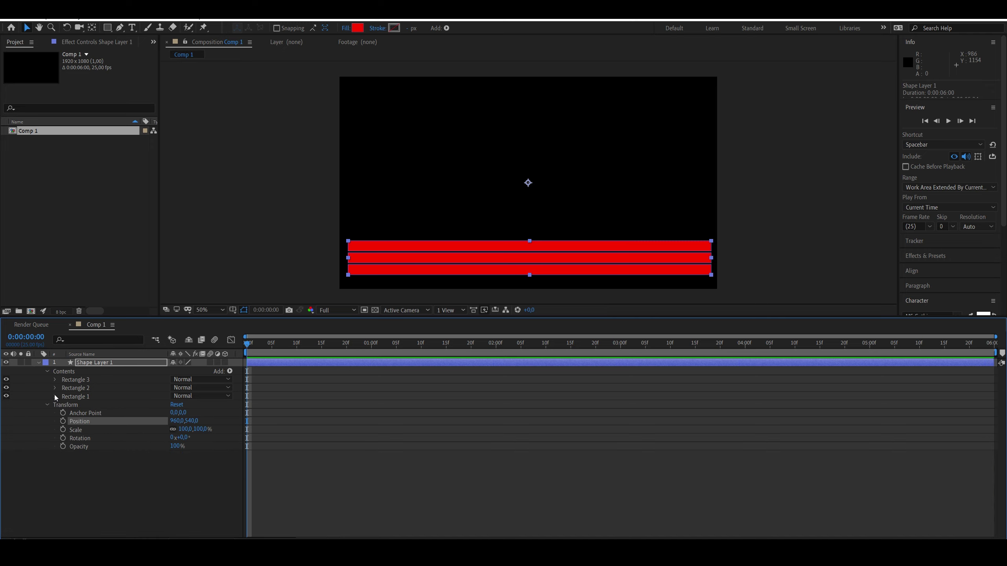
pyautogui.click(55, 379)
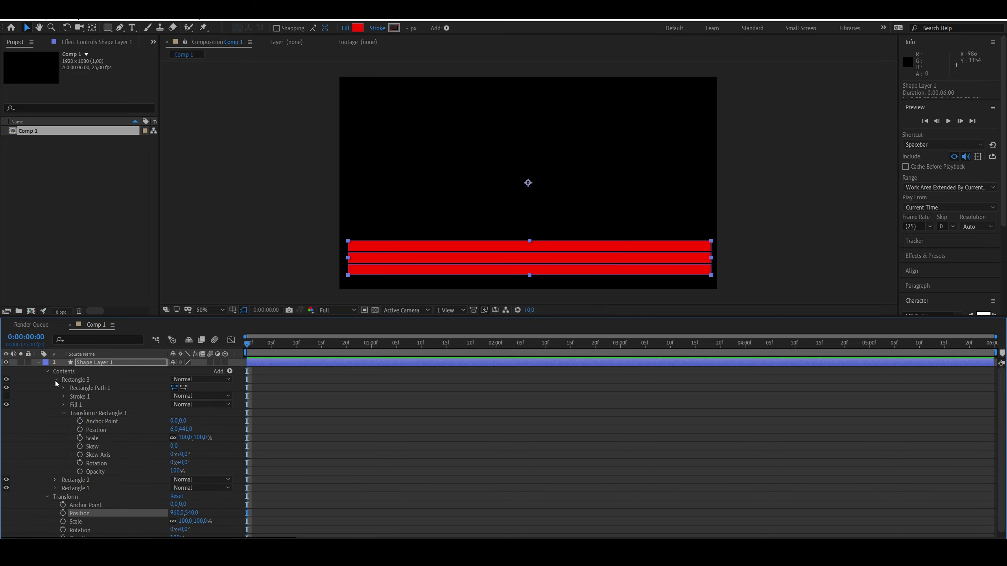
pyautogui.click(55, 380)
pyautogui.click(55, 396)
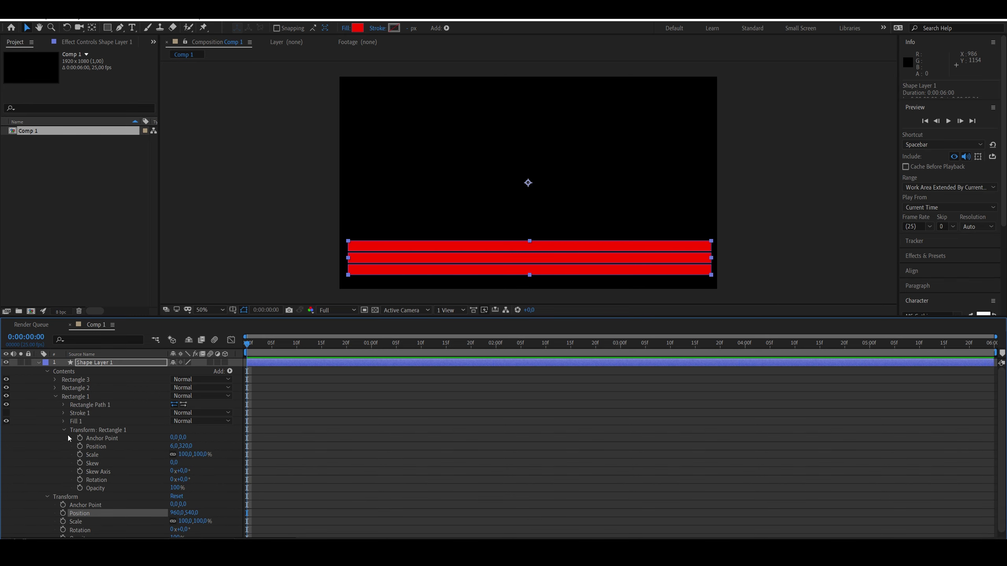
# - Enable Position keyframing at the start of the timeline for Rectangle 1, Rectangle 2 and Rectangle 3 within the shape layer
pyautogui.click(80, 446)
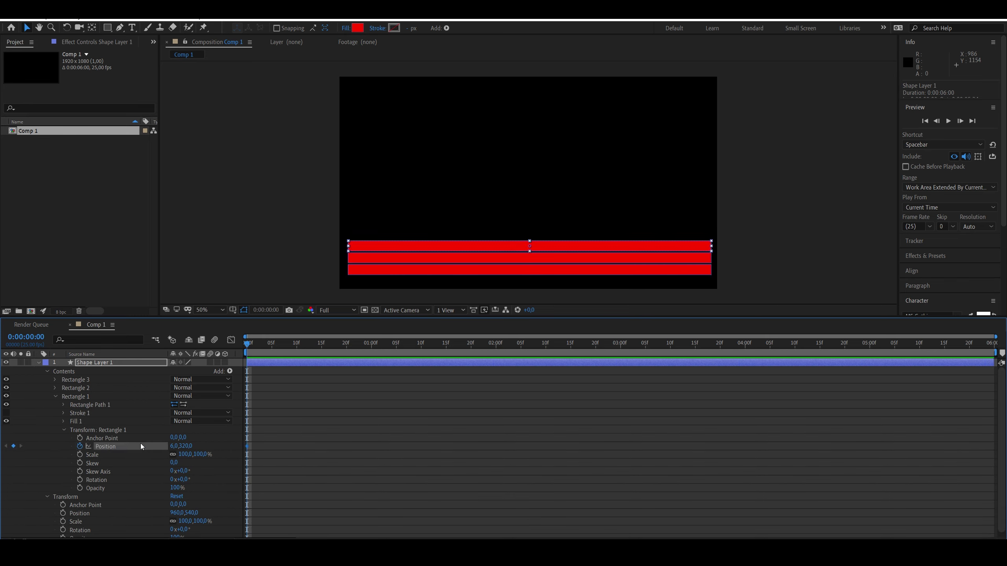
pyautogui.click(55, 388)
pyautogui.click(55, 380)
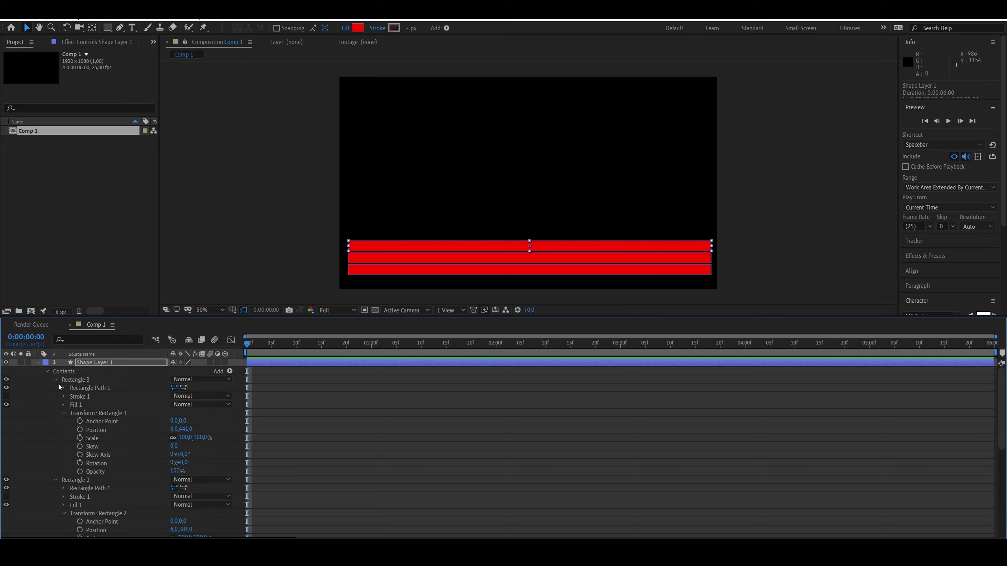
pyautogui.click(97, 432)
pyautogui.scroll(-2, 117, 446)
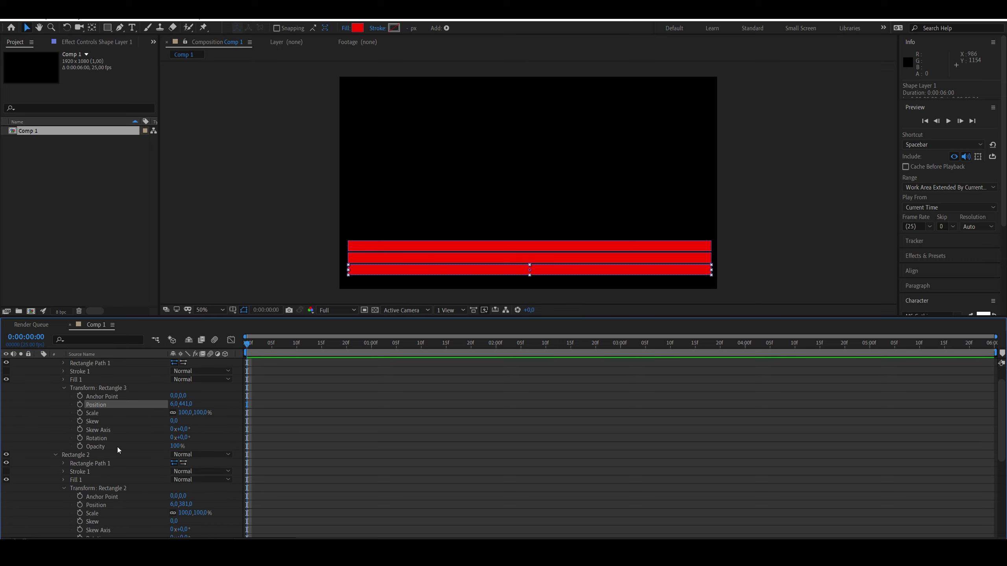
pyautogui.keyDown('shift'); pyautogui.click(104, 481); pyautogui.keyUp('shift')
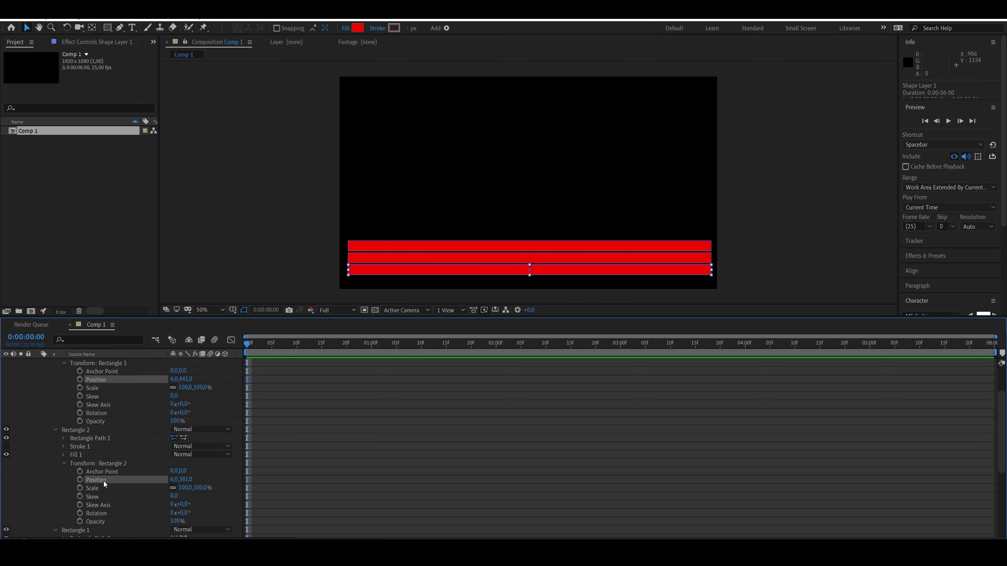
pyautogui.click(80, 480)
pyautogui.click(266, 387)
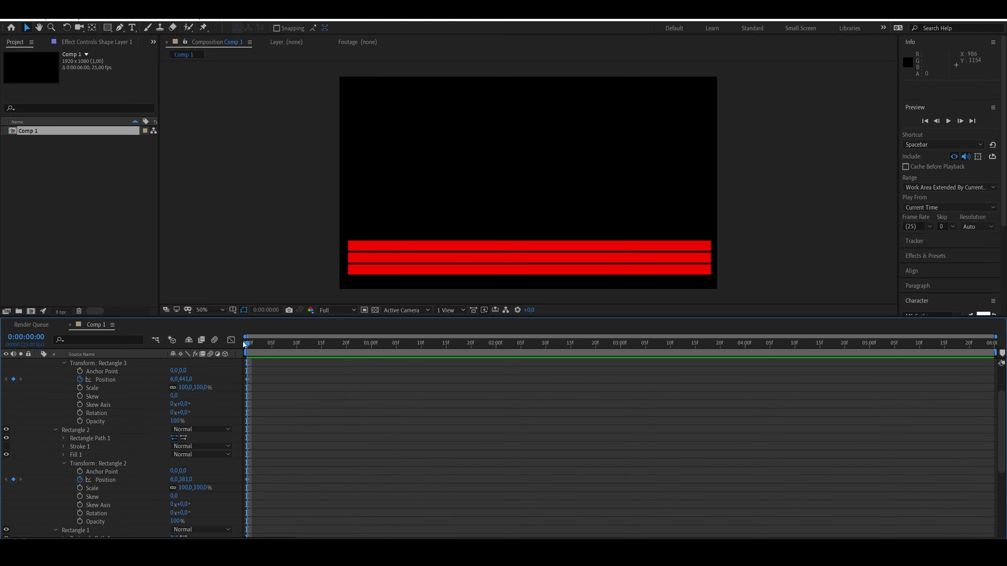
# - At 0:00:00:15, set the horizontal position of Rectangle 3 to 415 and of Rectangle 2 to 220
pyautogui.moveTo(247, 345); pyautogui.dragTo(325, 349)
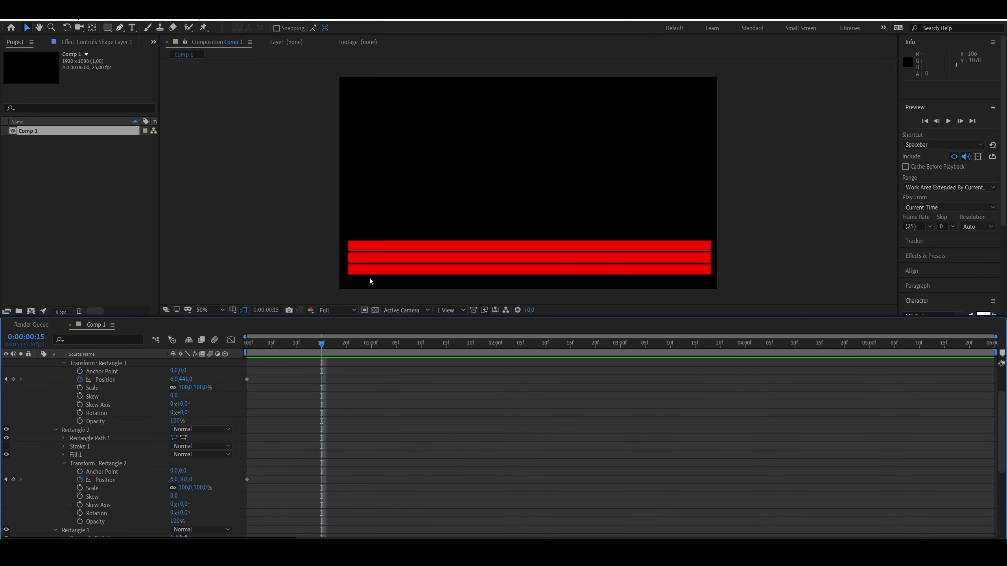
pyautogui.click(383, 260)
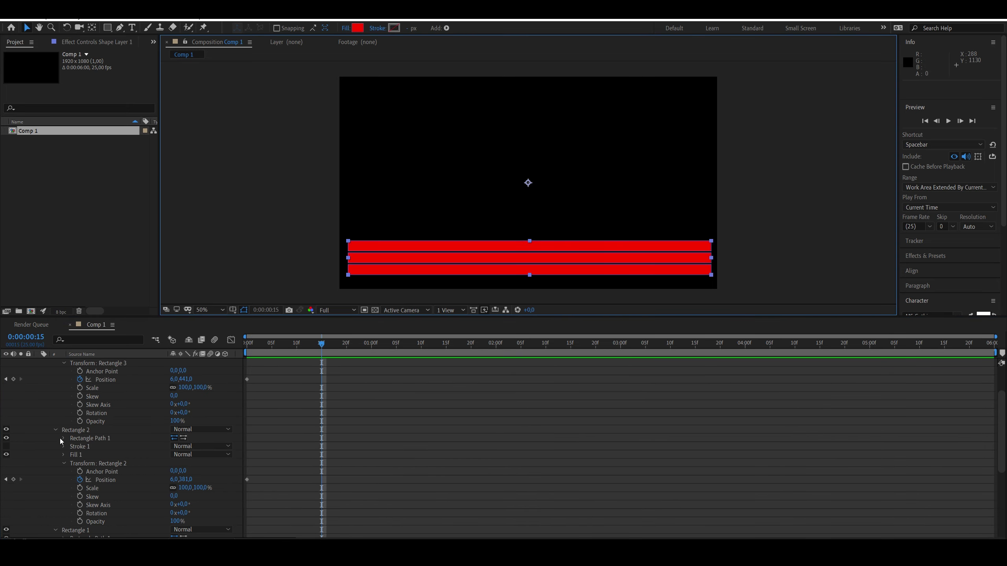
pyautogui.click(105, 364)
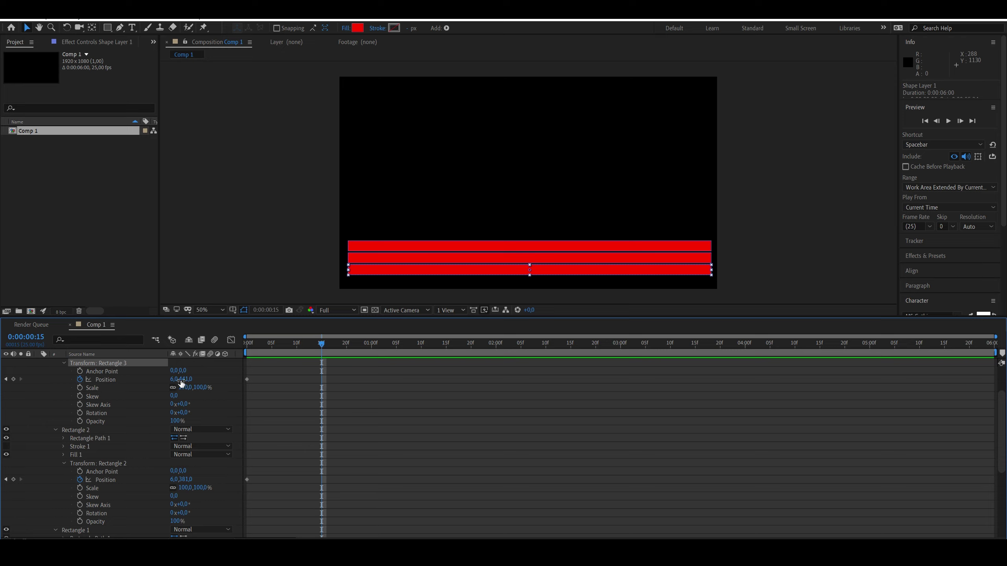
pyautogui.moveTo(176, 380); pyautogui.dragTo(379, 381)
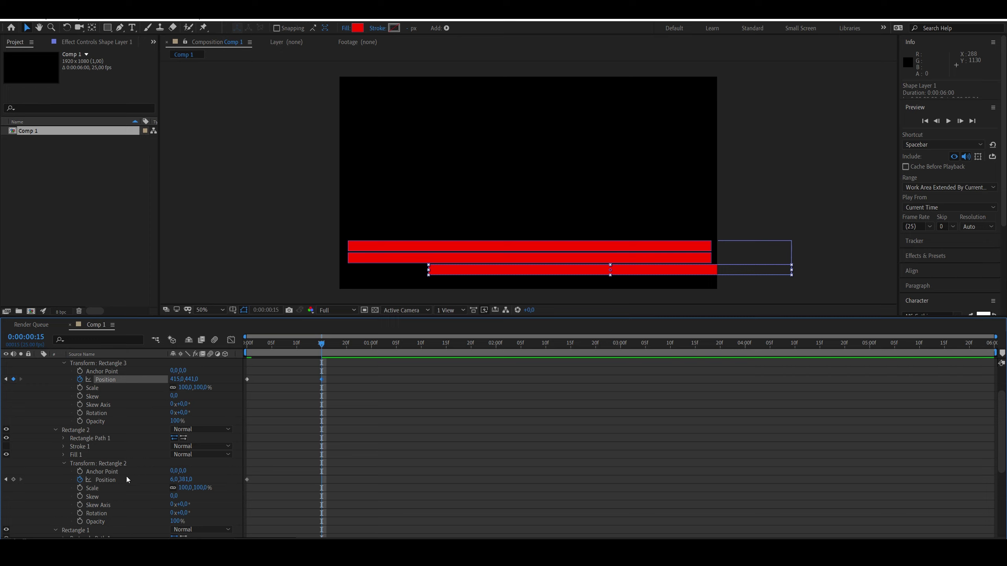
pyautogui.moveTo(175, 480); pyautogui.dragTo(293, 479)
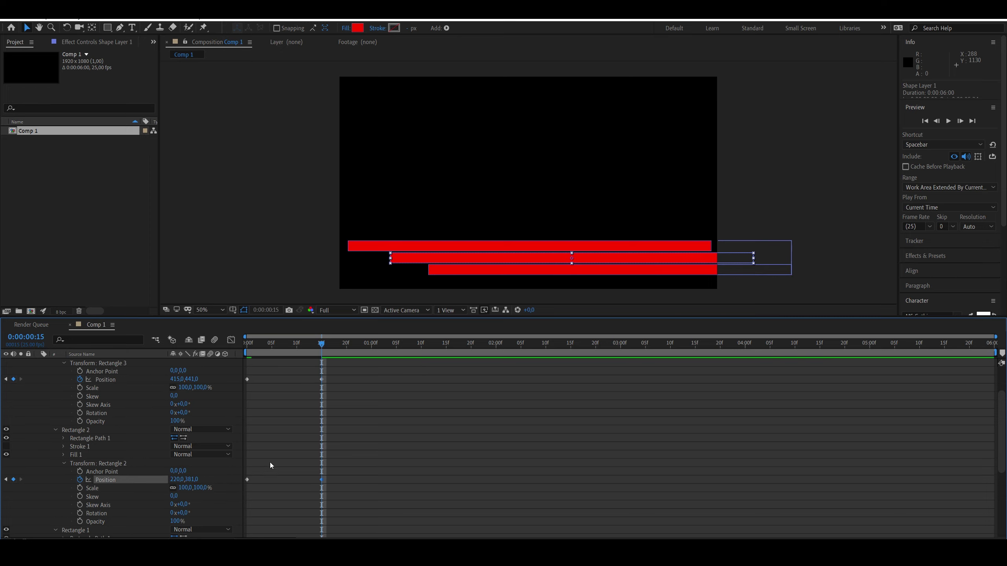
# - Add a Position keyframe for Rectangle 1 at 0:00:00:15 and scrub through the bars' movement from the start
pyautogui.scroll(-3, 112, 468)
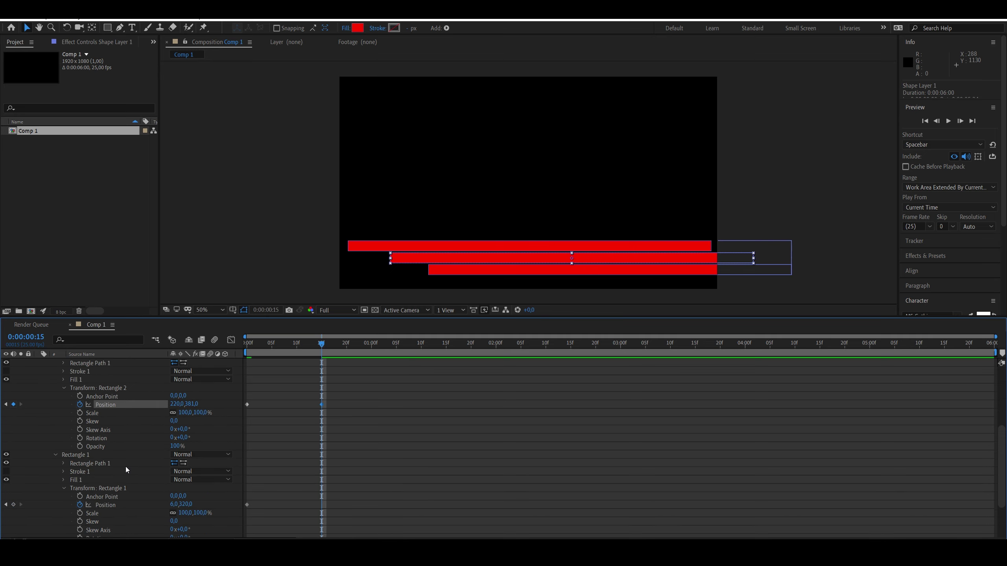
pyautogui.scroll(-1, 126, 470)
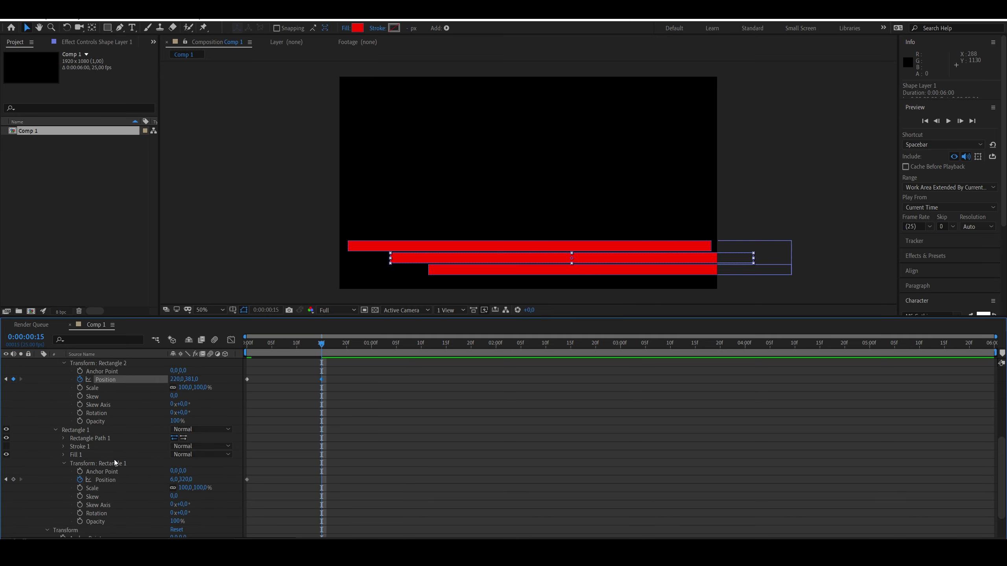
pyautogui.click(13, 479)
pyautogui.moveTo(289, 345)
pyautogui.mouseDown()
pyautogui.moveTo(247, 344)
pyautogui.moveTo(371, 344)
pyautogui.moveTo(247, 344)
pyautogui.moveTo(296, 344)
pyautogui.mouseUp()
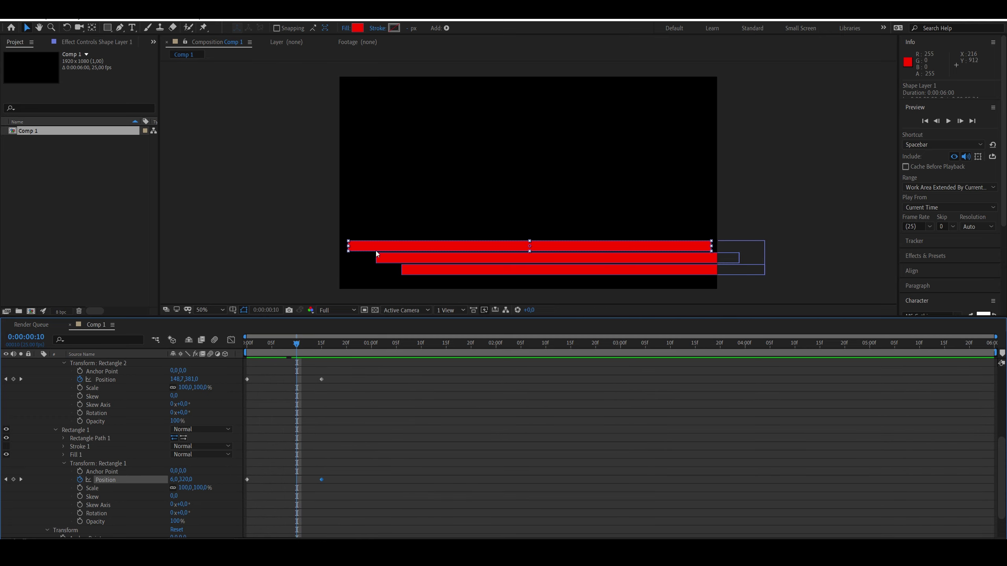
pyautogui.click(248, 344)
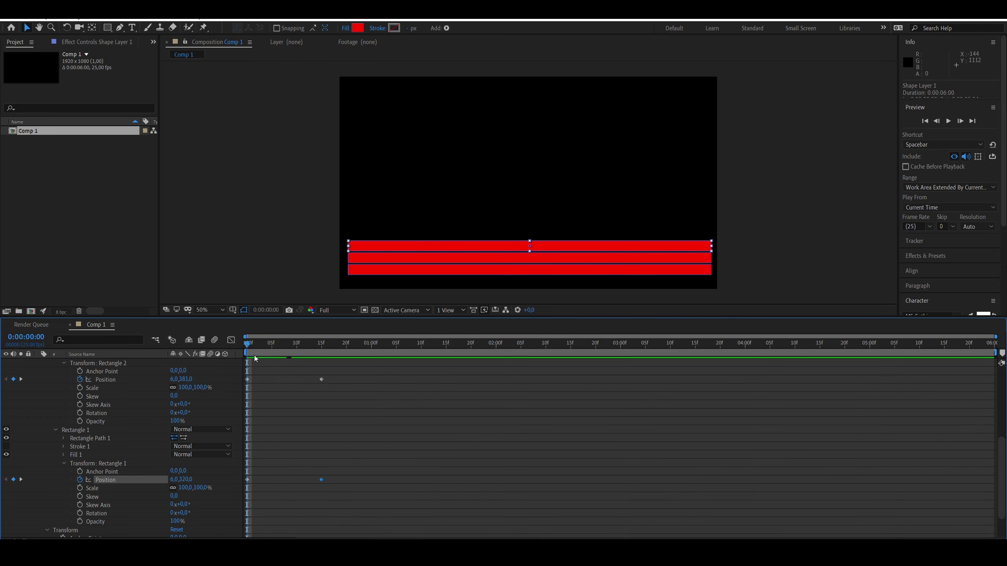
pyautogui.moveTo(254, 355); pyautogui.dragTo(213, 355)
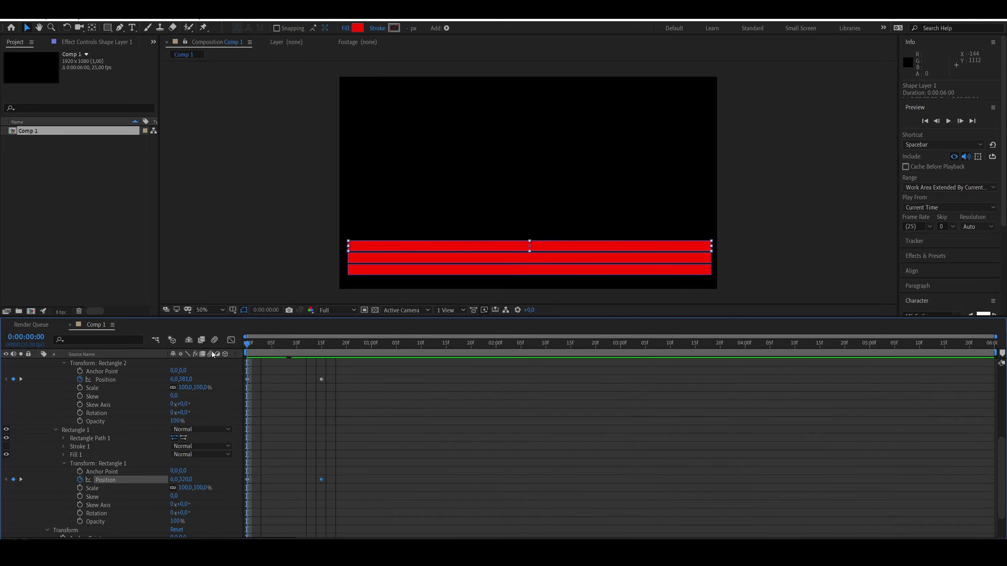
# - Reduce the shape layer's property list to the keyframed Position properties of the three rectangles
pyautogui.scroll(-2, 317, 436)
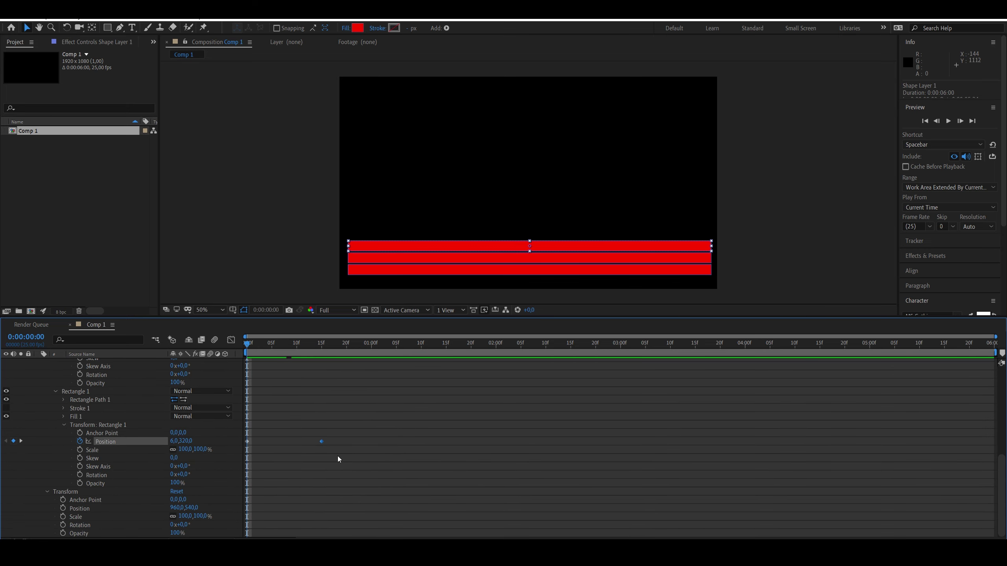
pyautogui.scroll(6, 325, 449)
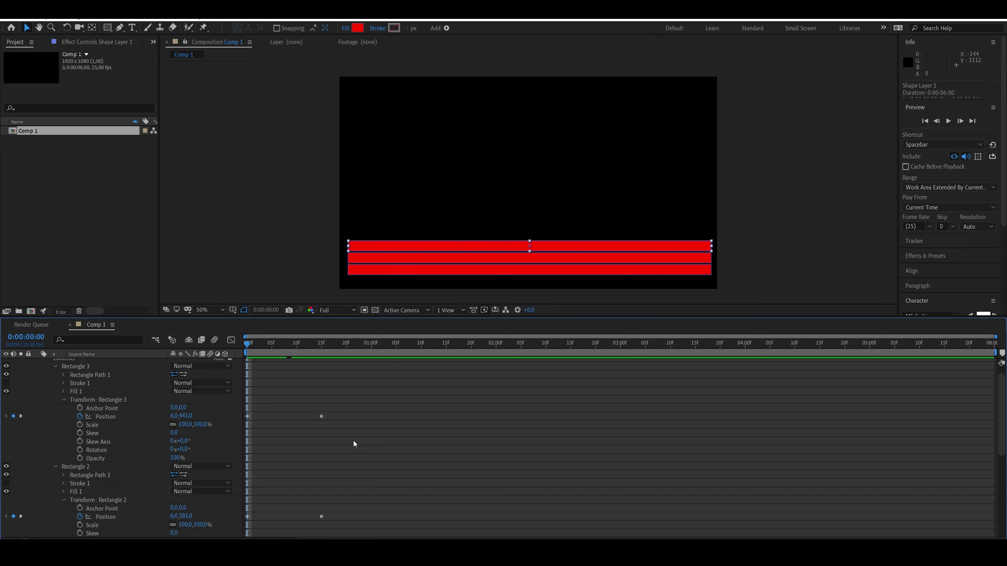
pyautogui.press('u')
pyautogui.press('u')
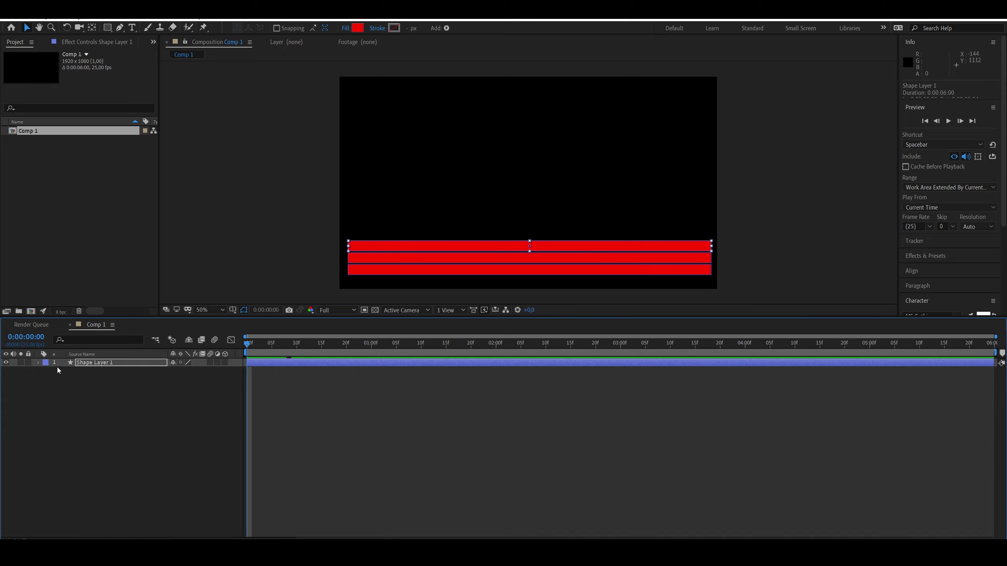
pyautogui.click(38, 362)
pyautogui.press('u')
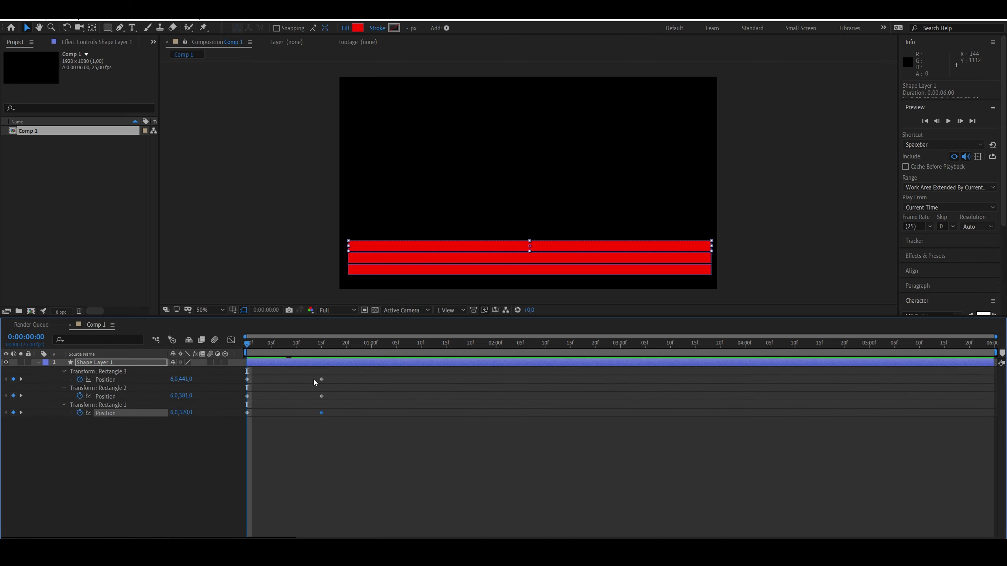
# - Swap the rectangles' Position keyframes at 0 and 15 frames so the bars start staggered and end aligned, and preview the motion
pyautogui.moveTo(260, 374); pyautogui.dragTo(250, 411)
pyautogui.moveTo(366, 375); pyautogui.dragTo(322, 408)
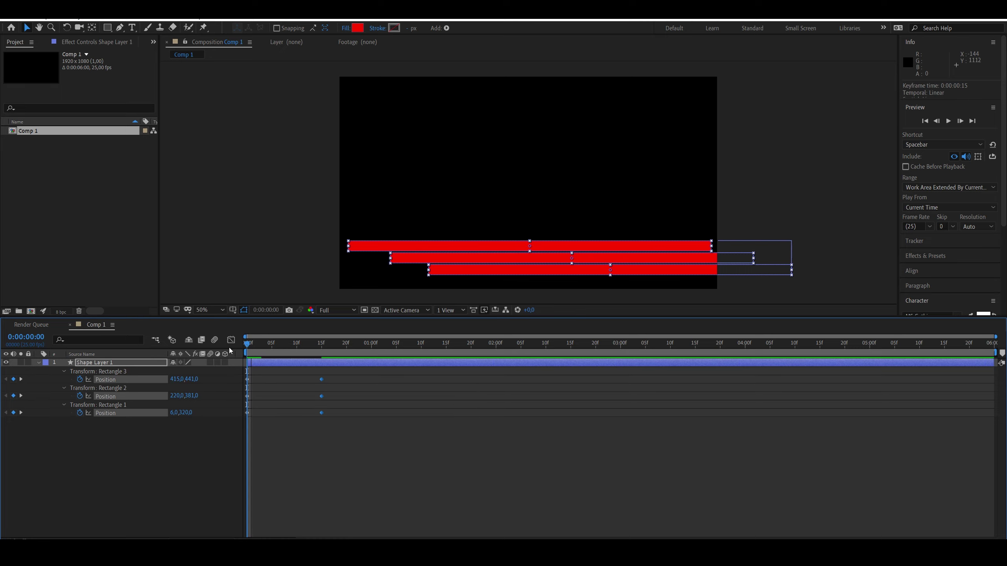
pyautogui.moveTo(247, 346); pyautogui.dragTo(257, 369)
pyautogui.press('space')
pyautogui.press('space')
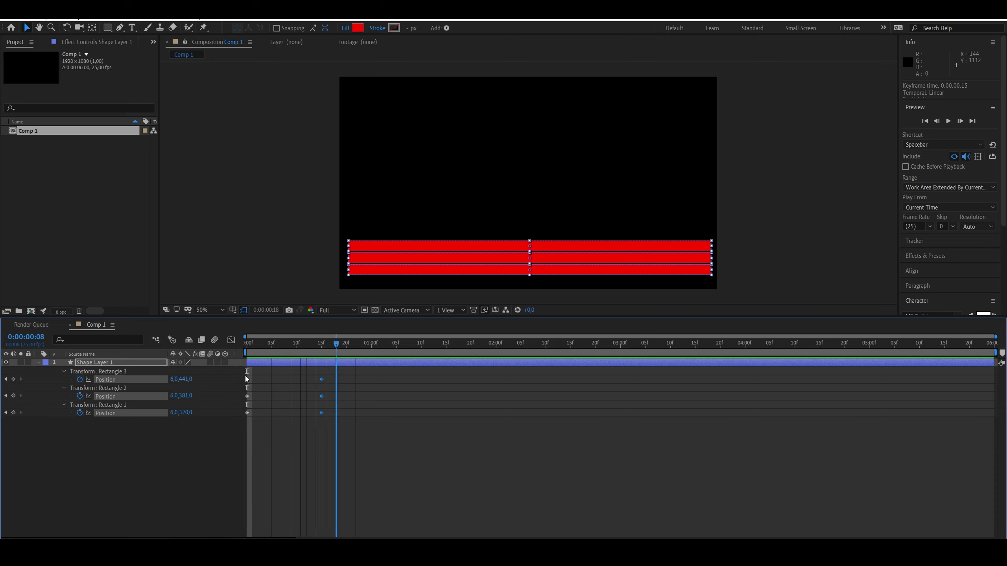
pyautogui.press('space')
# - Expand the shape layer's Contents and its layer-level Transform group, leaving the individual rectangle groups collapsed
pyautogui.press('u')
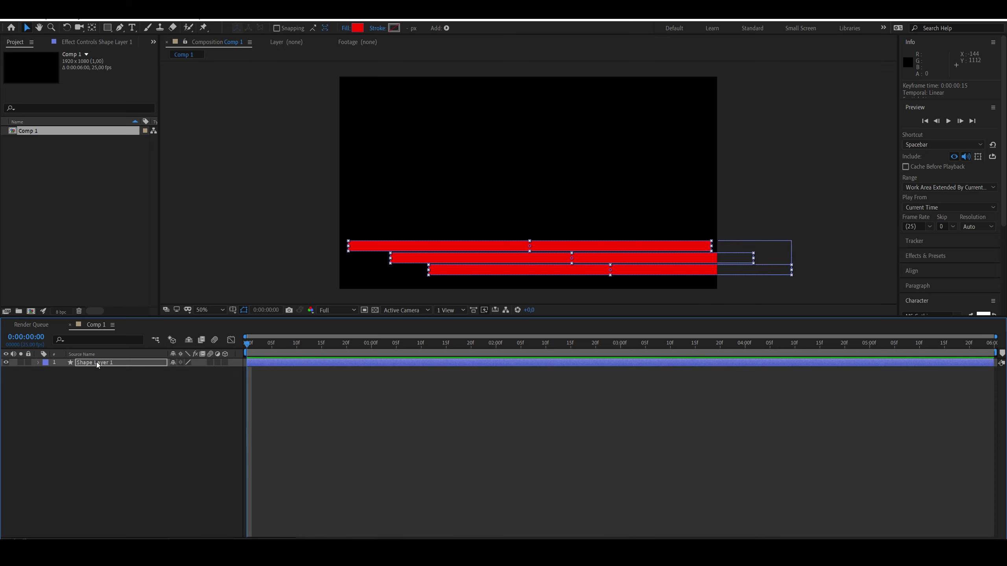
pyautogui.click(38, 363)
pyautogui.click(47, 372)
pyautogui.click(55, 379)
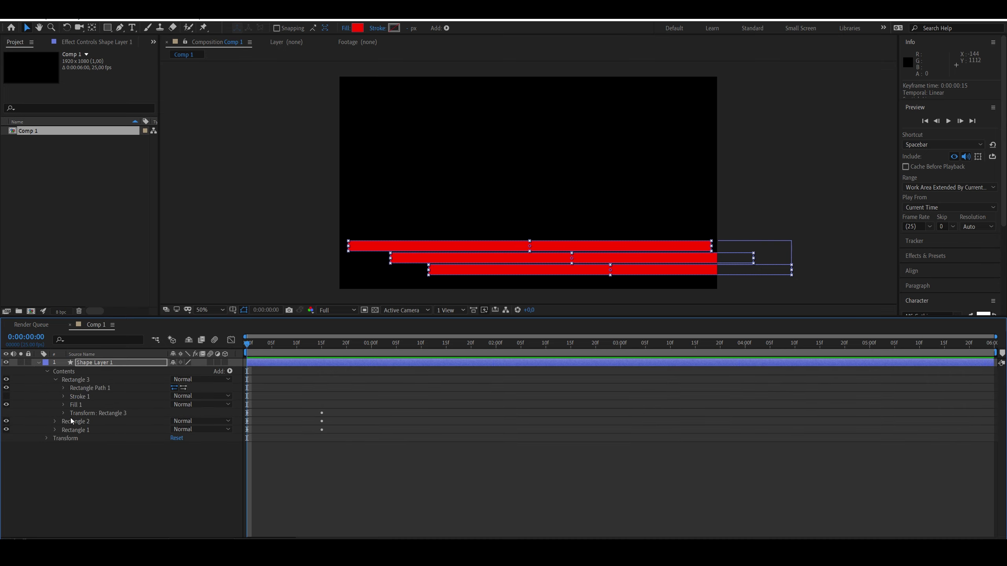
pyautogui.click(56, 380)
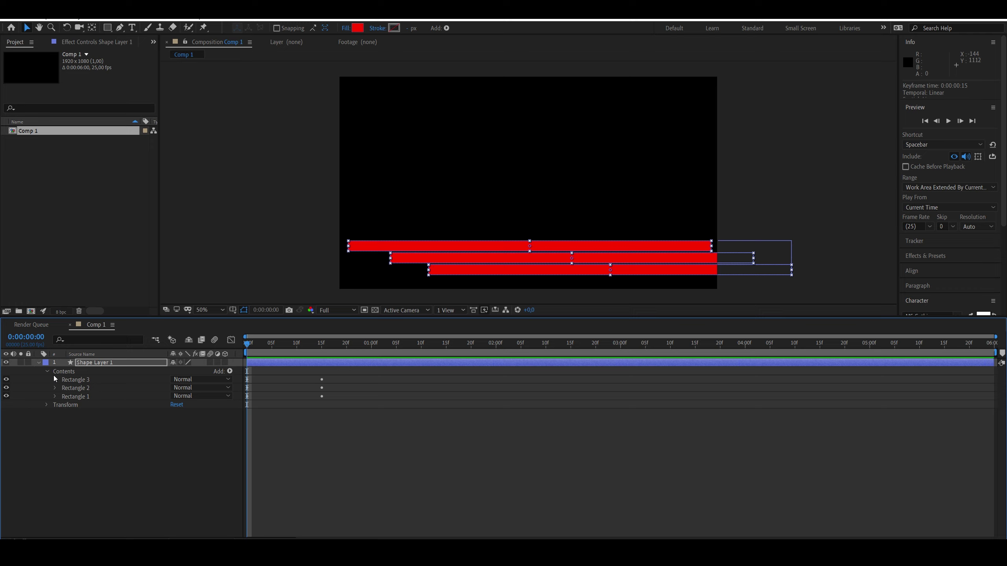
pyautogui.click(47, 405)
# - Keyframe the whole layer's Position at 0:00:00:15, and at frame 0 move the layer off-screen to the right at 2834, 540
pyautogui.moveTo(248, 343)
pyautogui.mouseDown()
pyautogui.moveTo(261, 343)
pyautogui.moveTo(231, 344)
pyautogui.mouseUp()
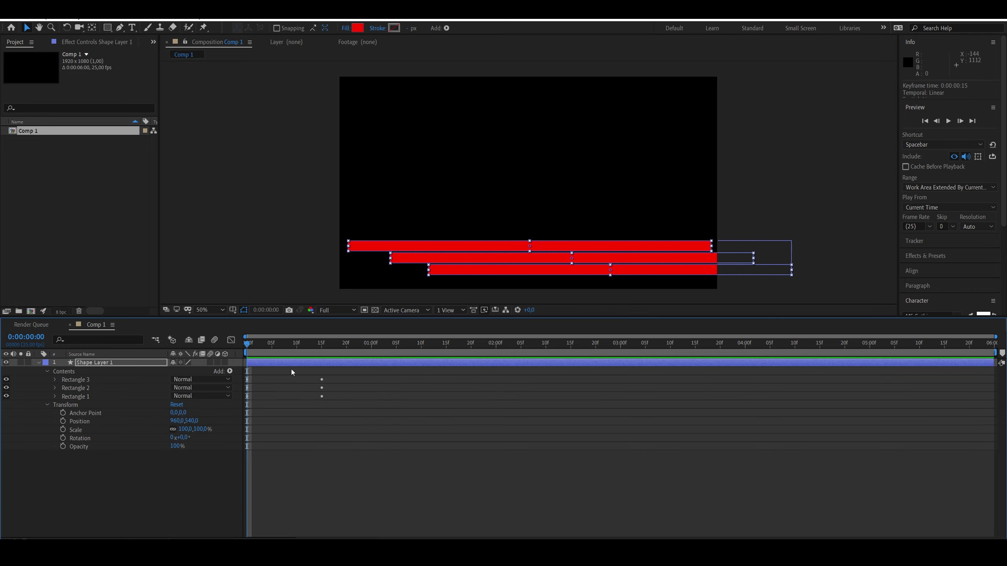
pyautogui.moveTo(312, 348); pyautogui.dragTo(321, 346)
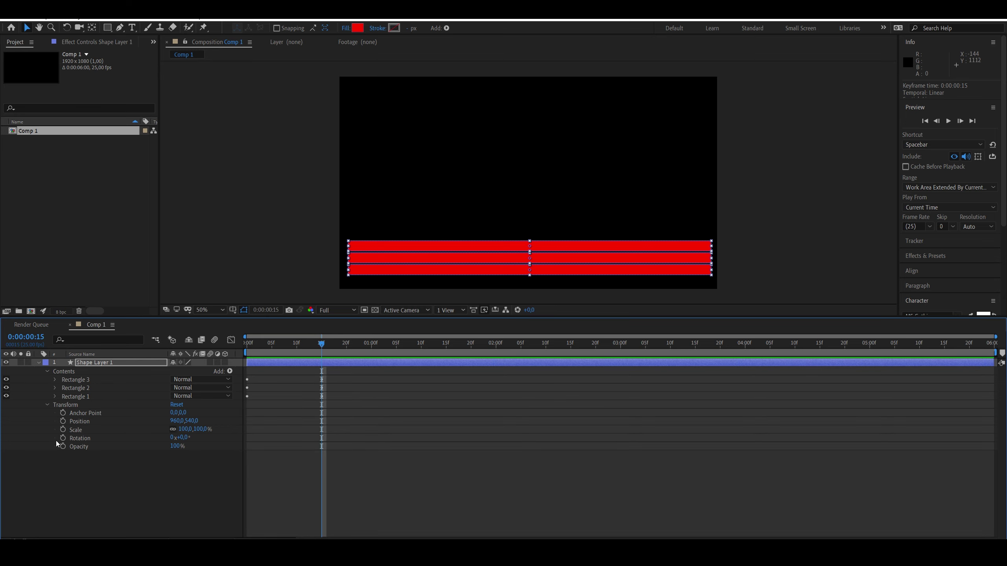
pyautogui.click(63, 421)
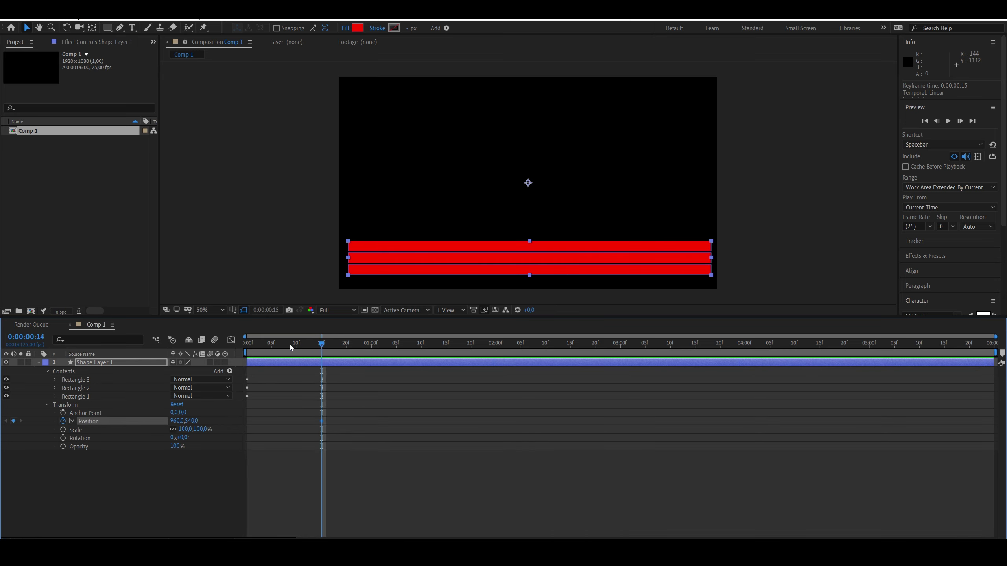
pyautogui.press('Home')
pyautogui.moveTo(555, 247); pyautogui.dragTo(916, 249)
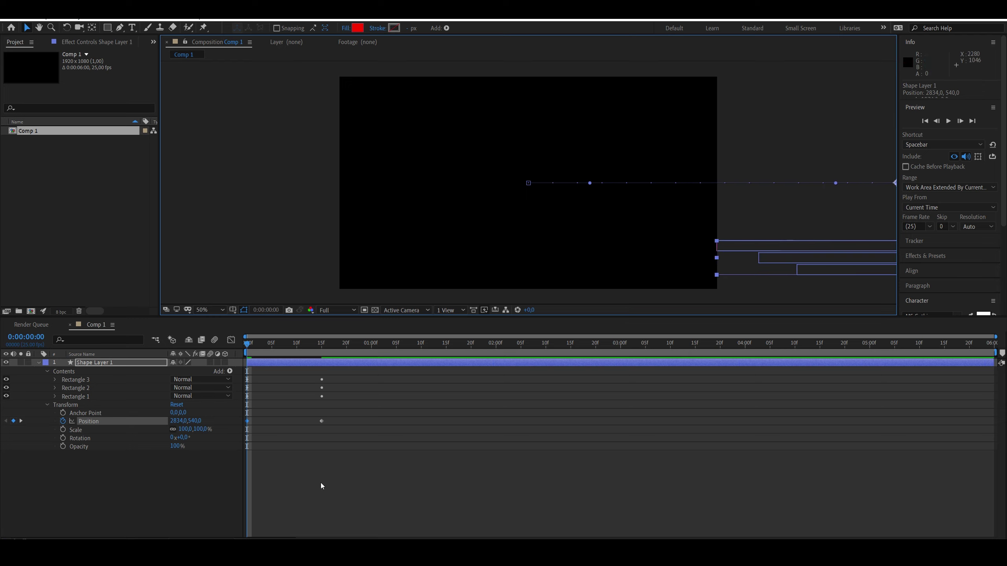
# - Play and scrub through the bars' slide-in animation, and look into Rectangle 3's property group
pyautogui.press('space')
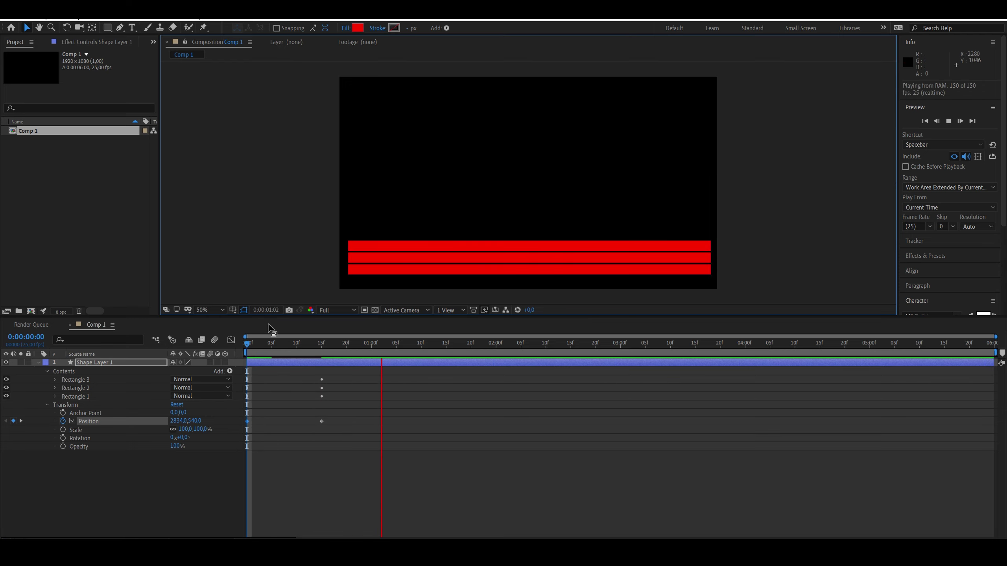
pyautogui.press('space')
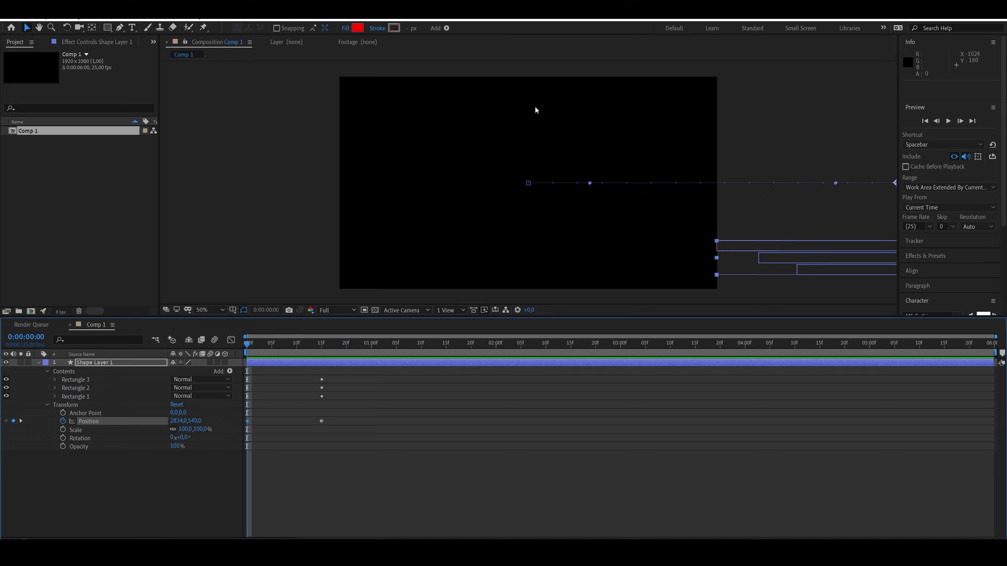
pyautogui.press('space')
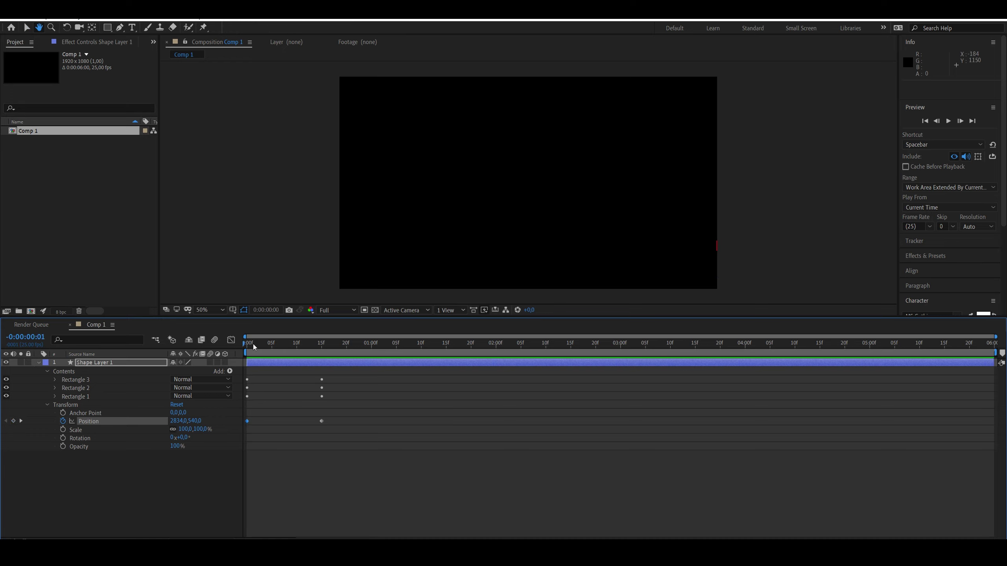
pyautogui.press('space')
pyautogui.moveTo(341, 353); pyautogui.dragTo(328, 374)
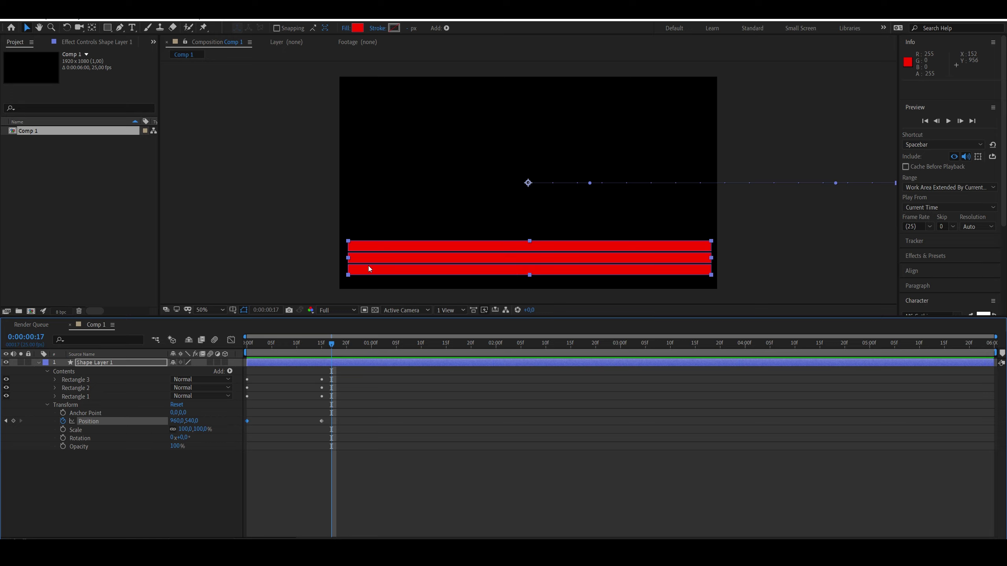
pyautogui.moveTo(319, 345); pyautogui.dragTo(227, 390)
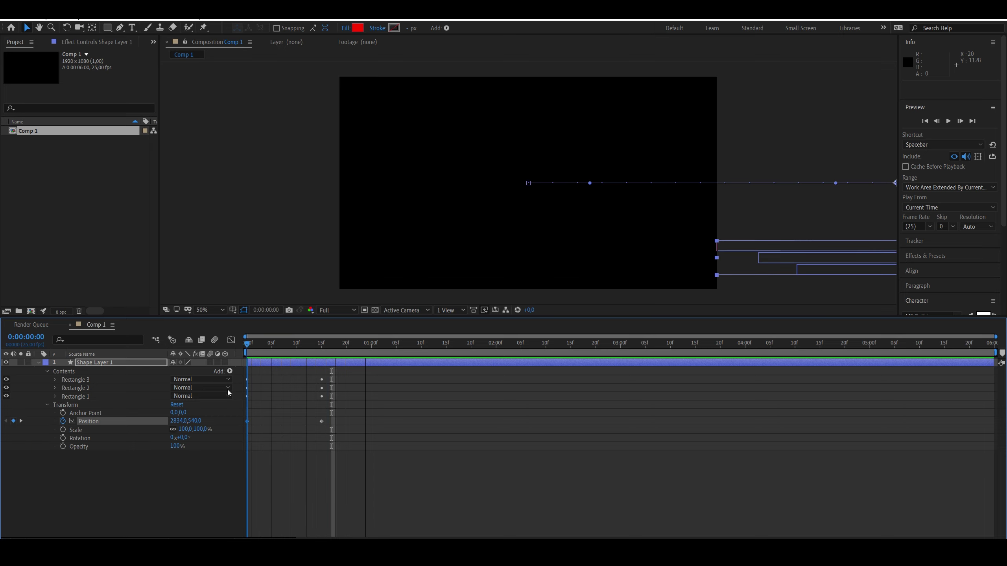
pyautogui.click(55, 379)
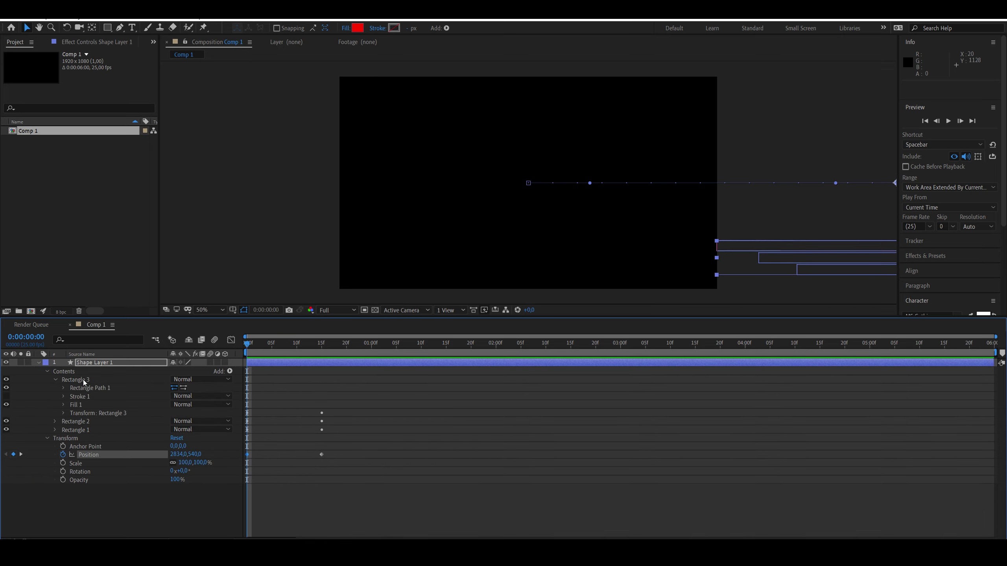
pyautogui.click(56, 380)
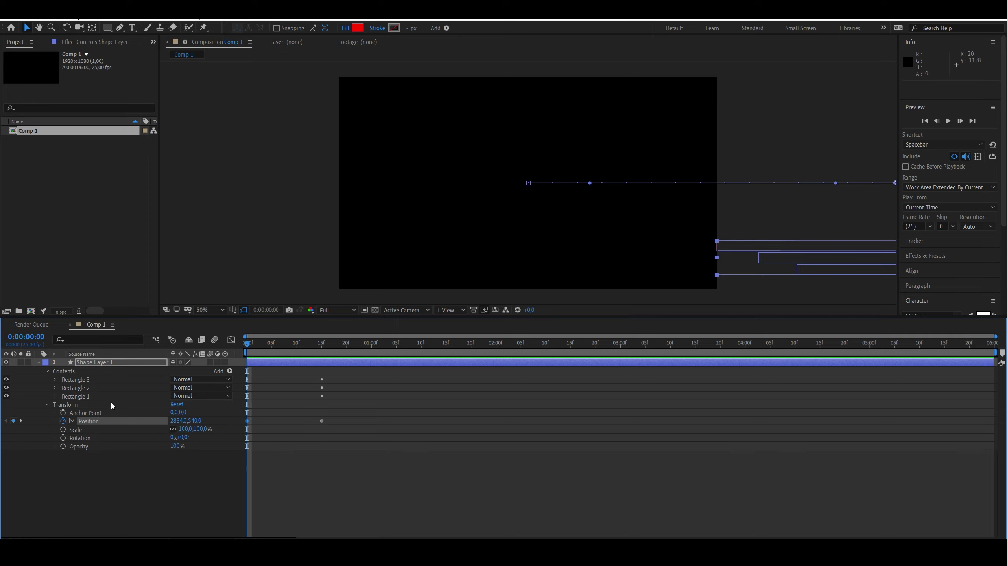
# - Activate the Rectangle tool and scrub through the opening frames of the bars' slide-in
pyautogui.click(107, 27)
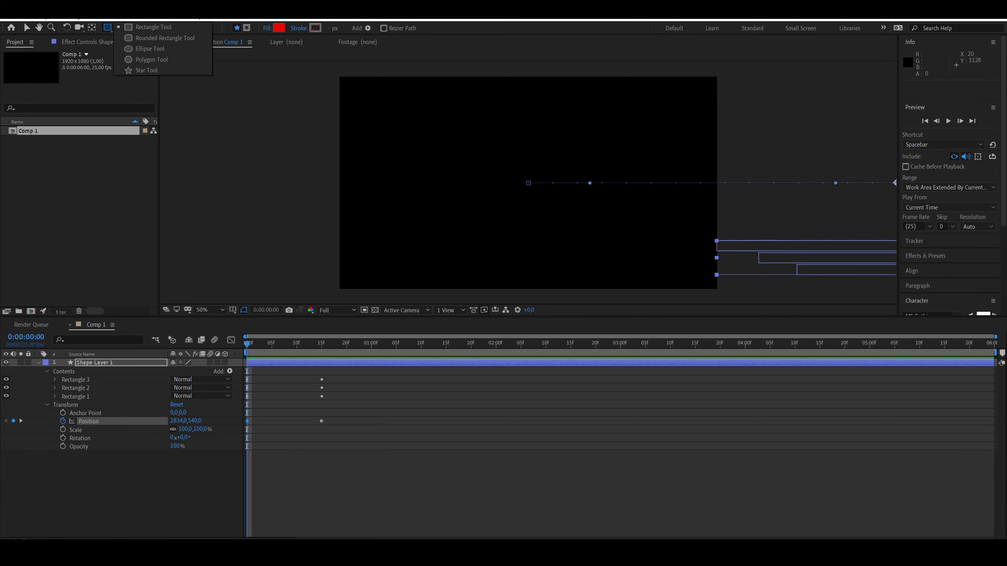
pyautogui.click(110, 27)
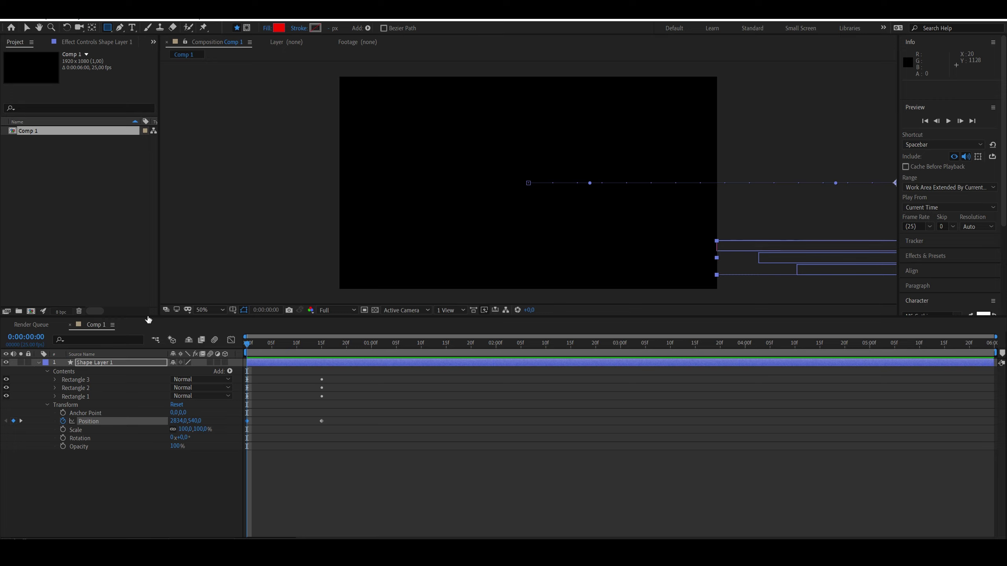
pyautogui.moveTo(251, 347); pyautogui.dragTo(342, 387)
pyautogui.moveTo(247, 385); pyautogui.dragTo(269, 387)
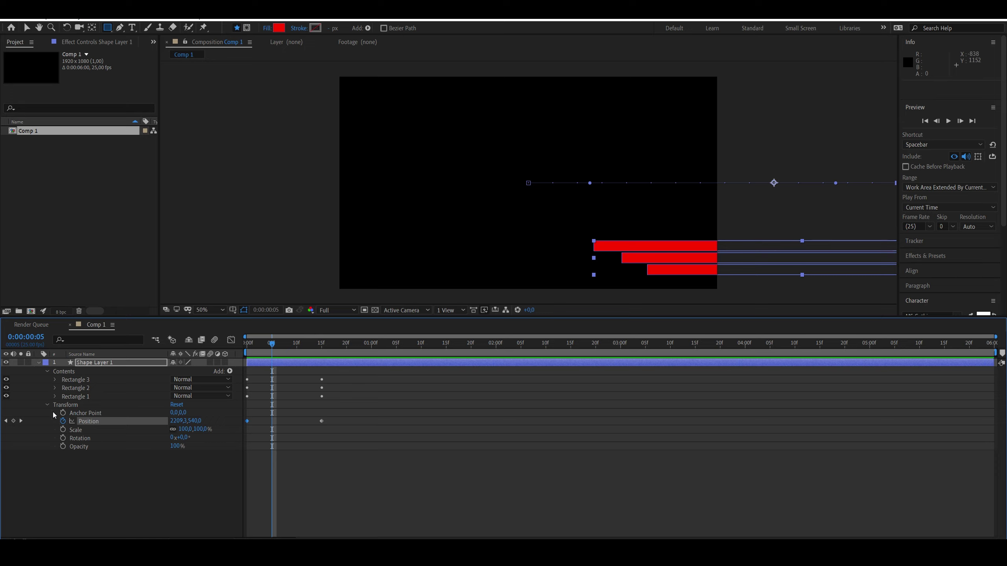
# - Expand Rectangle 1 and its Fill 1 properties in the shape layer's Contents
pyautogui.click(55, 397)
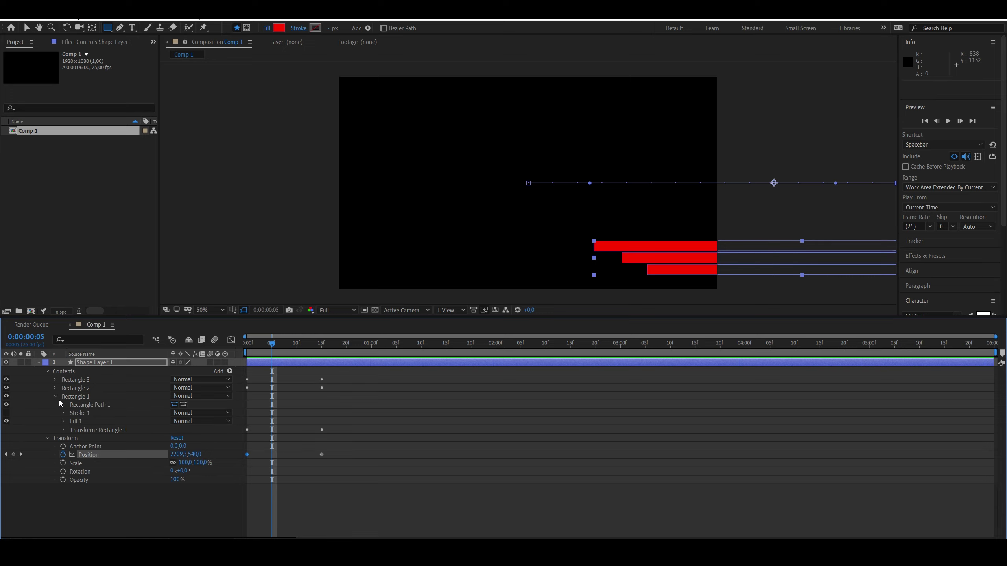
pyautogui.click(63, 421)
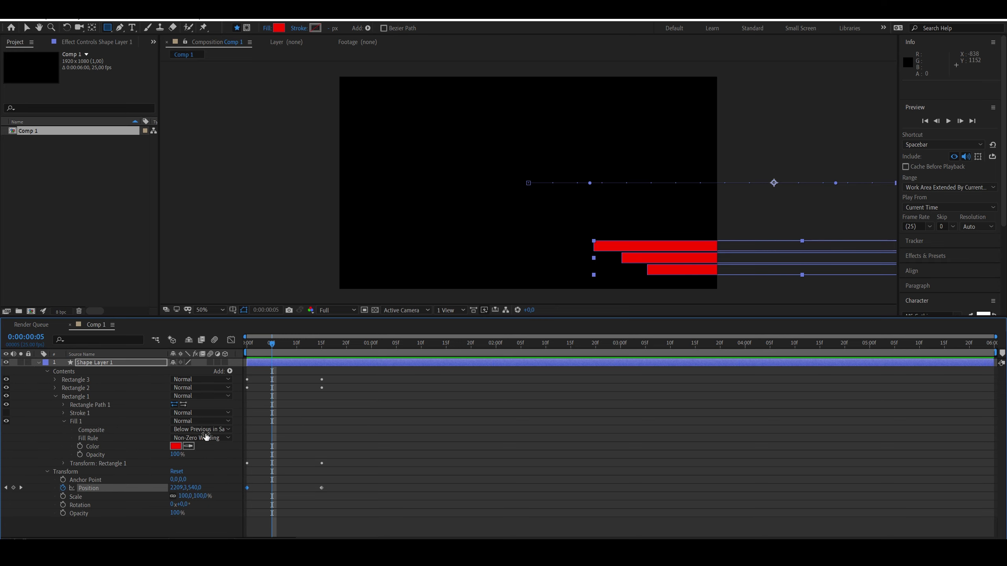
pyautogui.moveTo(273, 343); pyautogui.dragTo(246, 343)
pyautogui.click(176, 446)
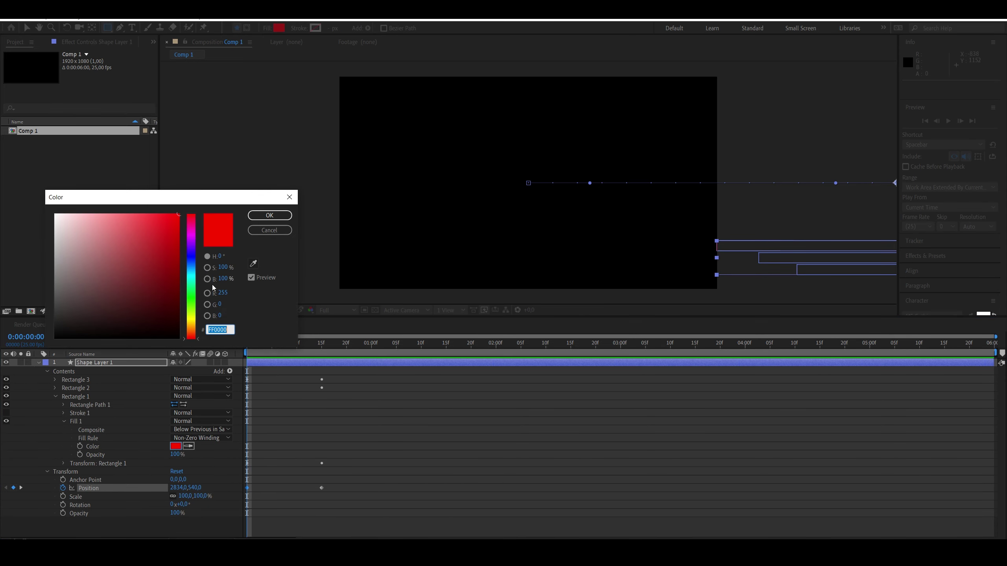
pyautogui.click(192, 259)
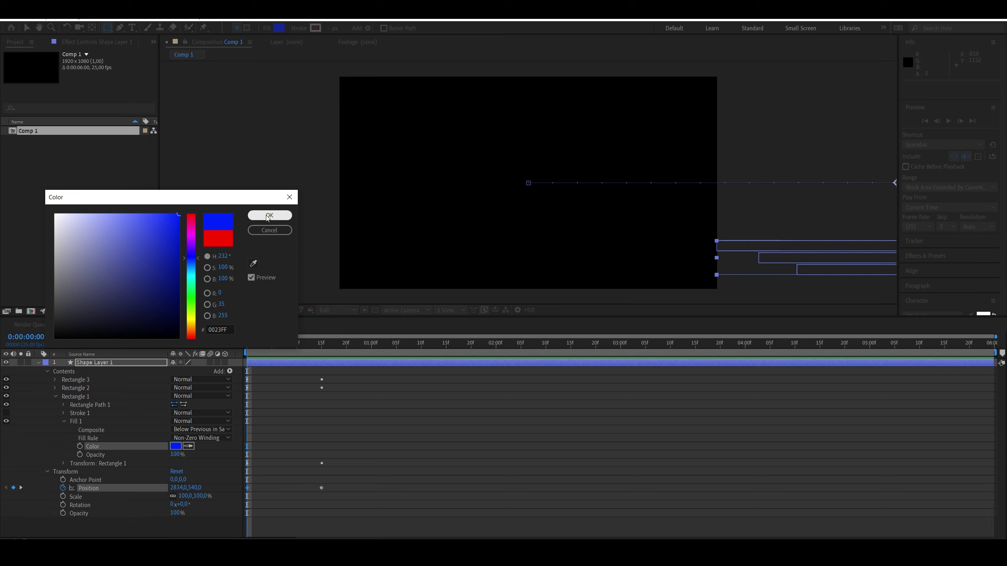
pyautogui.click(266, 231)
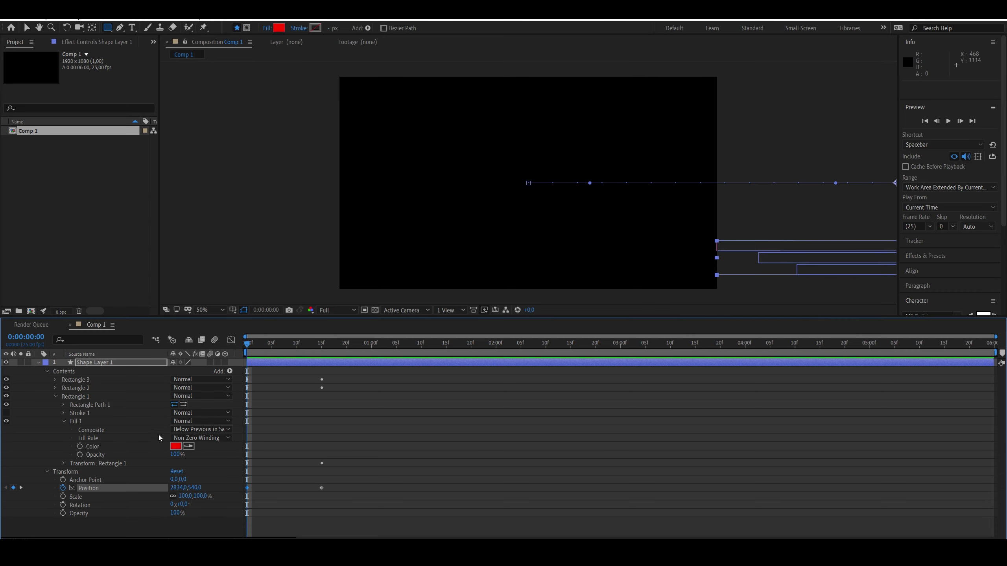
# - Keyframe Rectangle 1's fill color in red at 0:00:00:15, set it to magenta EA00FF at frame 0, and scrub the change
pyautogui.moveTo(253, 345); pyautogui.dragTo(321, 344)
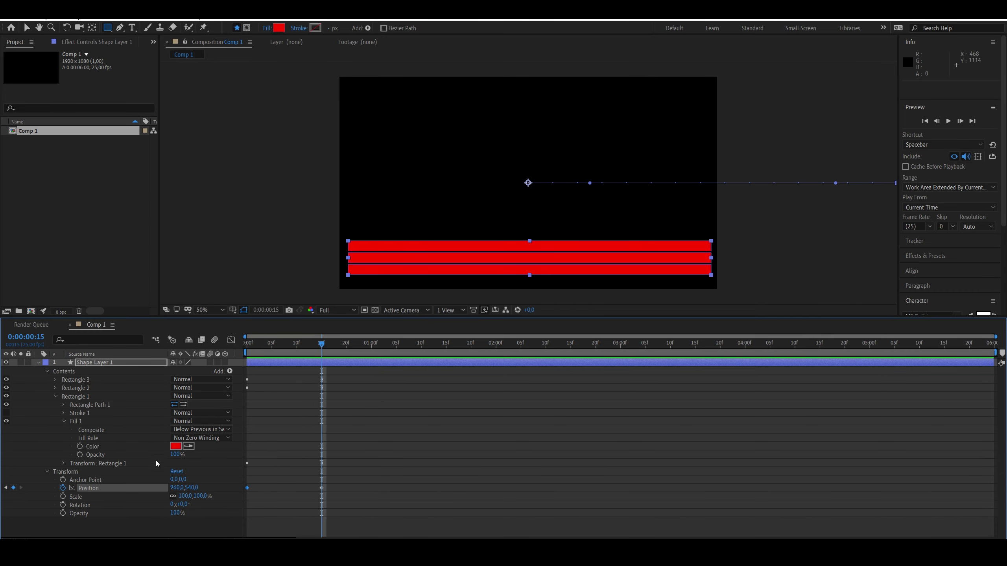
pyautogui.click(80, 446)
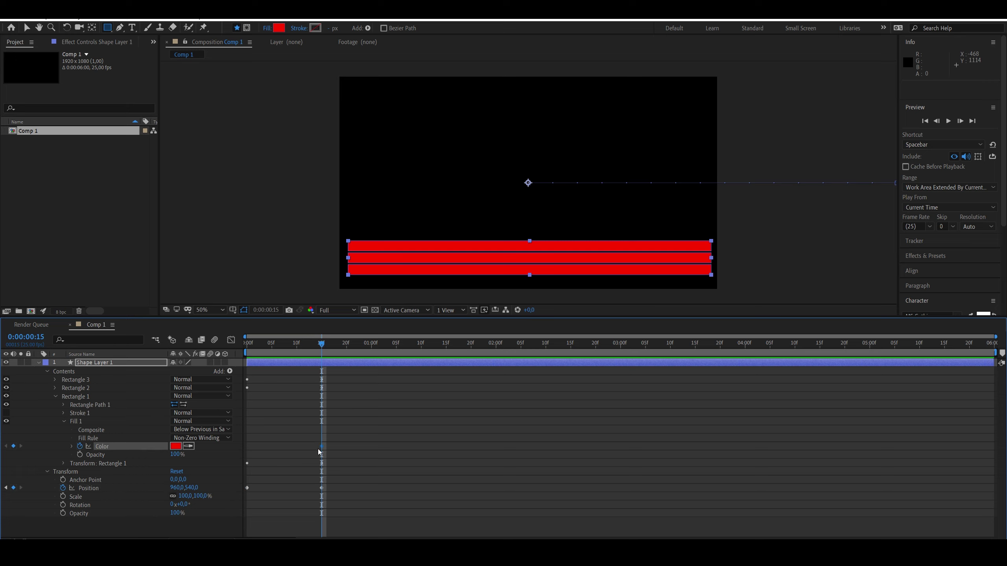
pyautogui.moveTo(317, 353); pyautogui.dragTo(238, 341)
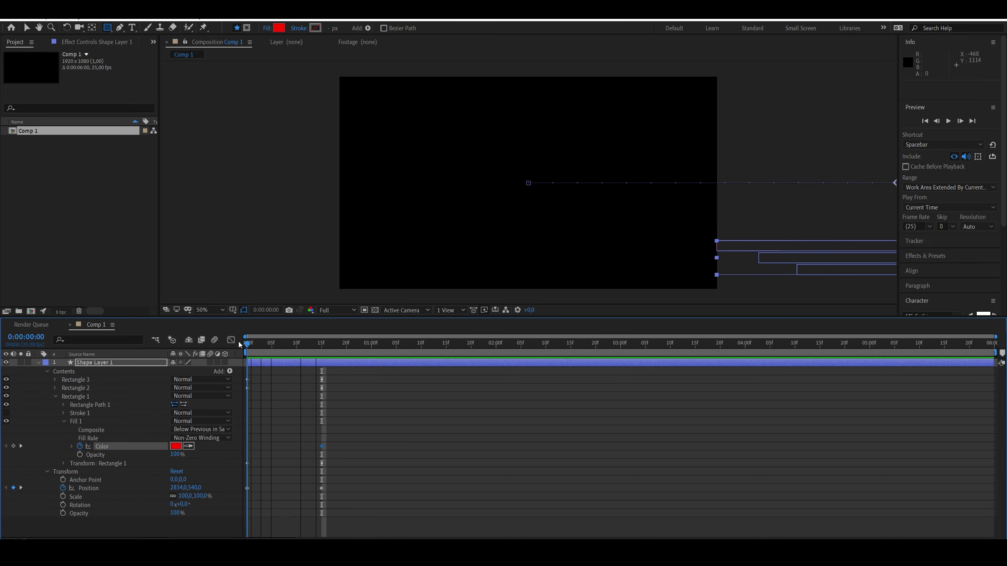
pyautogui.click(176, 446)
pyautogui.click(191, 239)
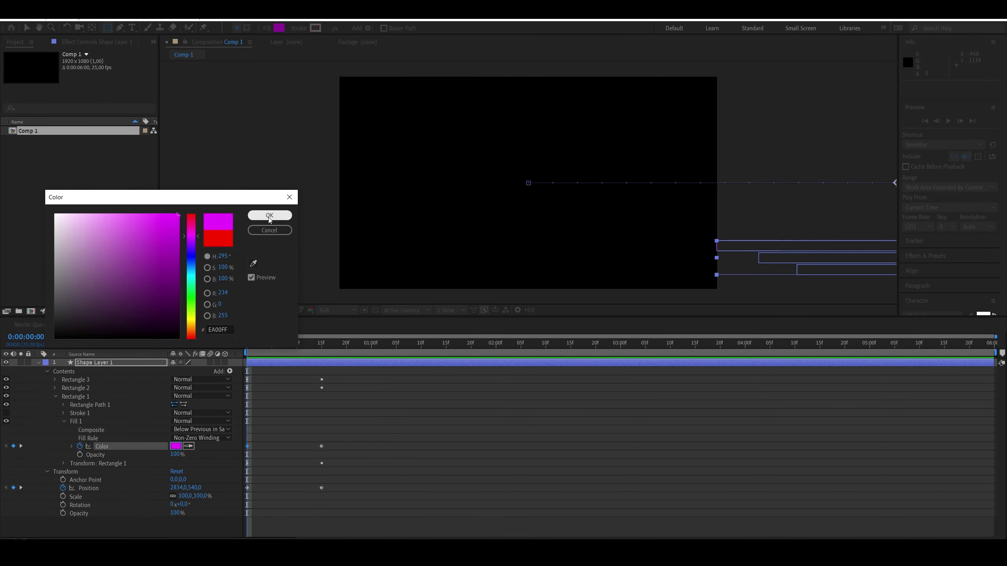
pyautogui.click(269, 216)
pyautogui.moveTo(280, 343); pyautogui.dragTo(246, 343)
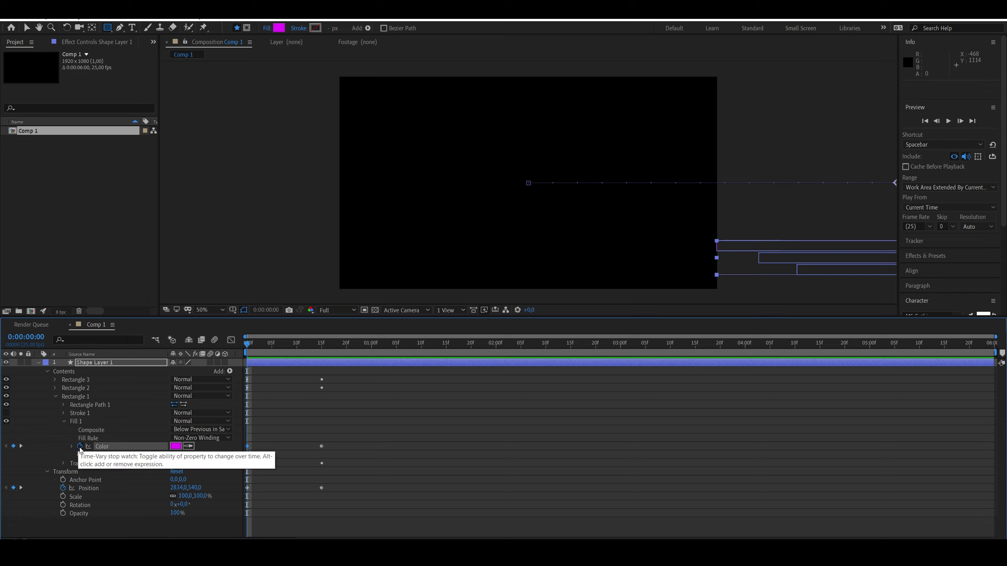
# - Remove the keyframes from Rectangle 1's fill color and scrub through the bars' slide-in
pyautogui.click(80, 447)
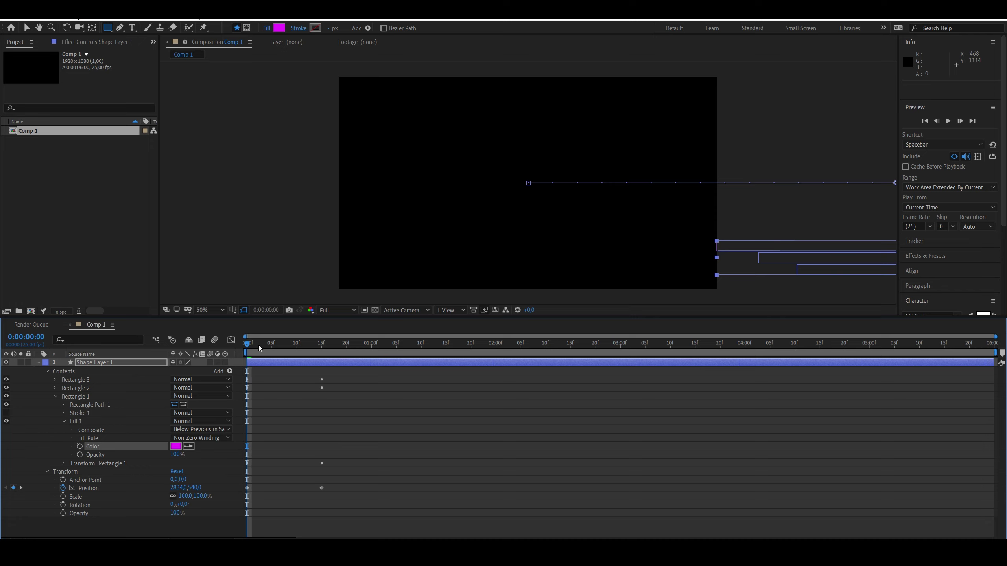
pyautogui.moveTo(258, 345); pyautogui.dragTo(174, 504)
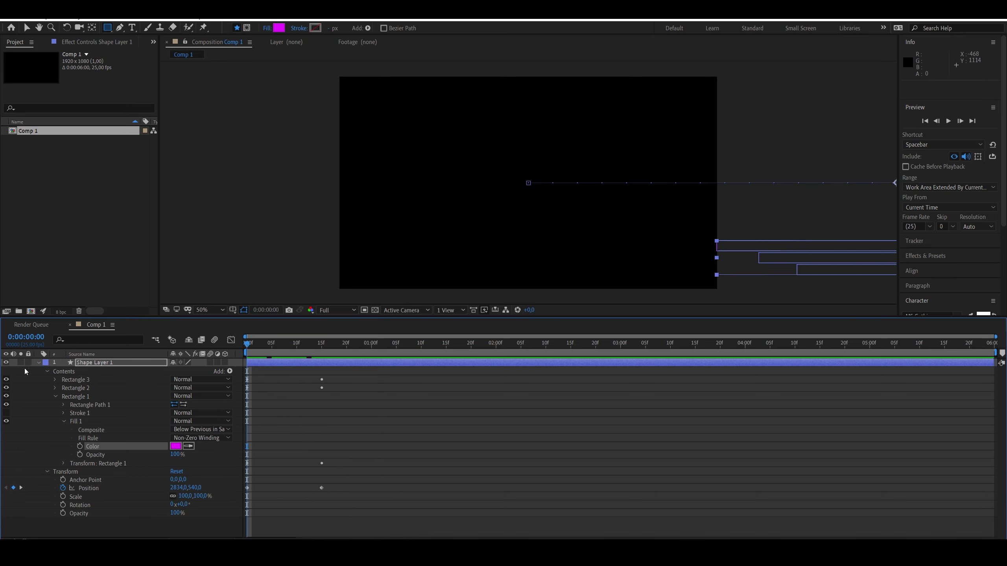
pyautogui.moveTo(259, 343); pyautogui.dragTo(299, 344)
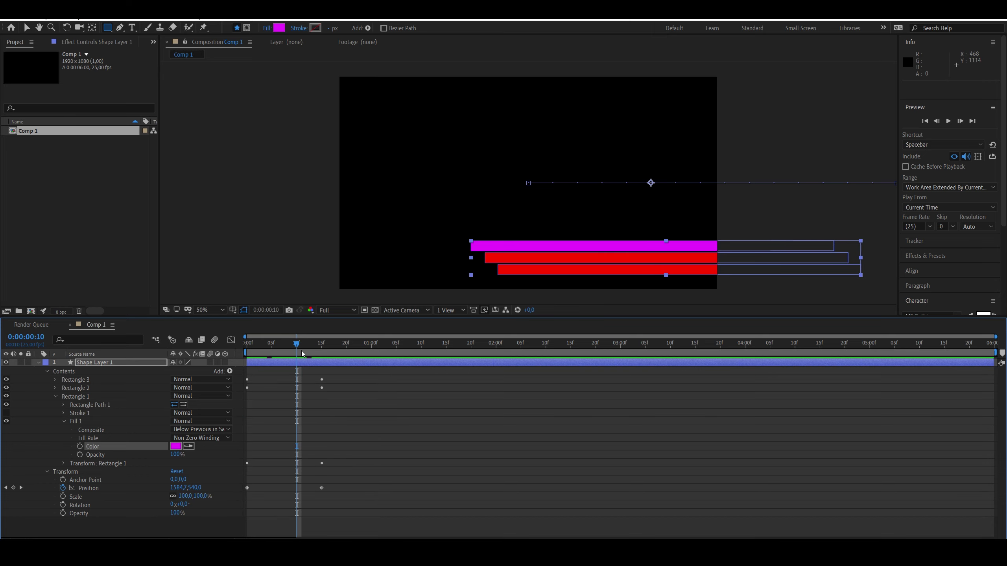
# - Return to frame 0, then collapse, hide and deselect Shape Layer 1
pyautogui.click(38, 363)
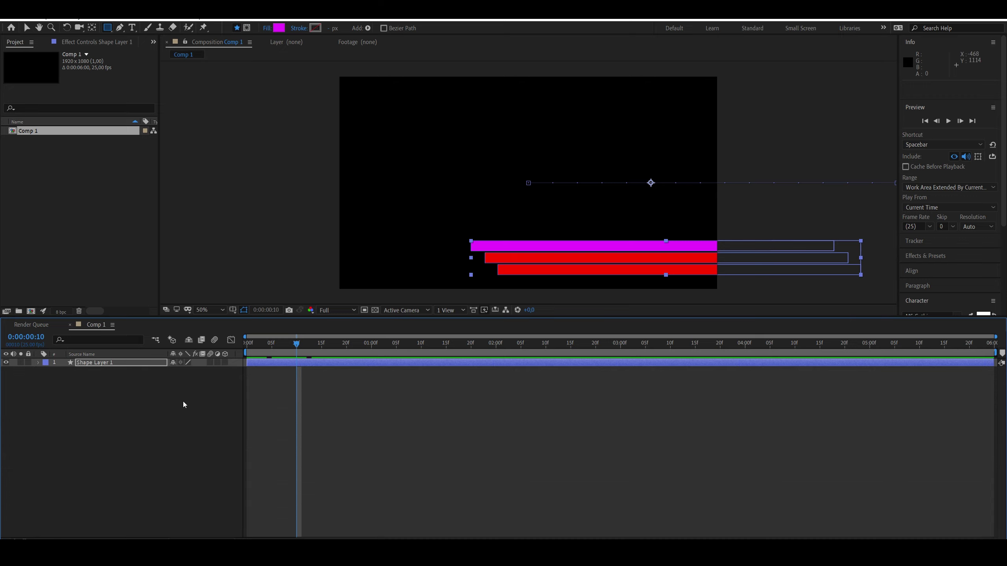
pyautogui.moveTo(297, 343); pyautogui.dragTo(225, 338)
pyautogui.click(352, 414)
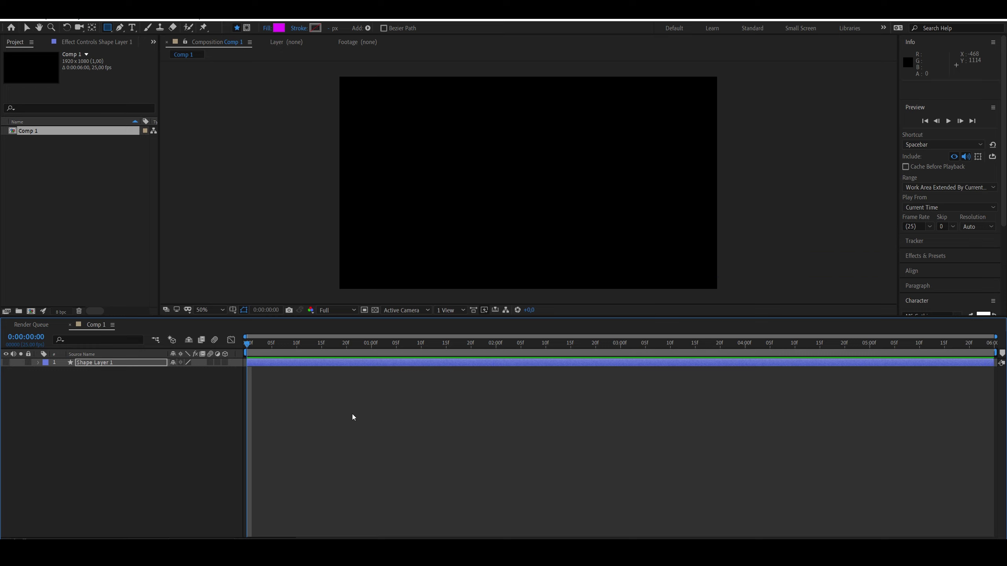
pyautogui.click(317, 213)
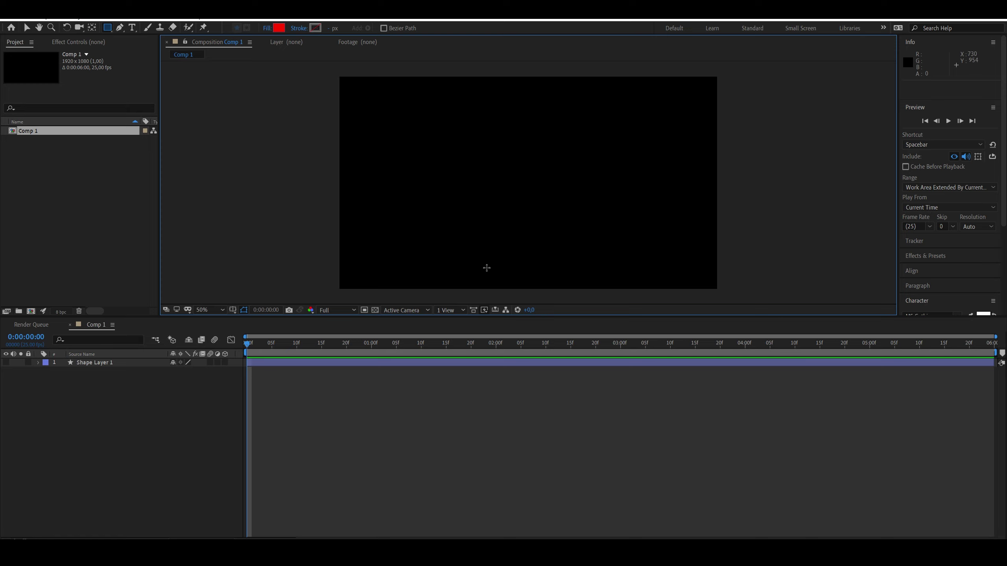
# - Draw a red square about 184 by 180 px at the frame's lower edge in a new shape layer and move its anchor point to its bottom center
pyautogui.moveTo(475, 255); pyautogui.dragTo(515, 293)
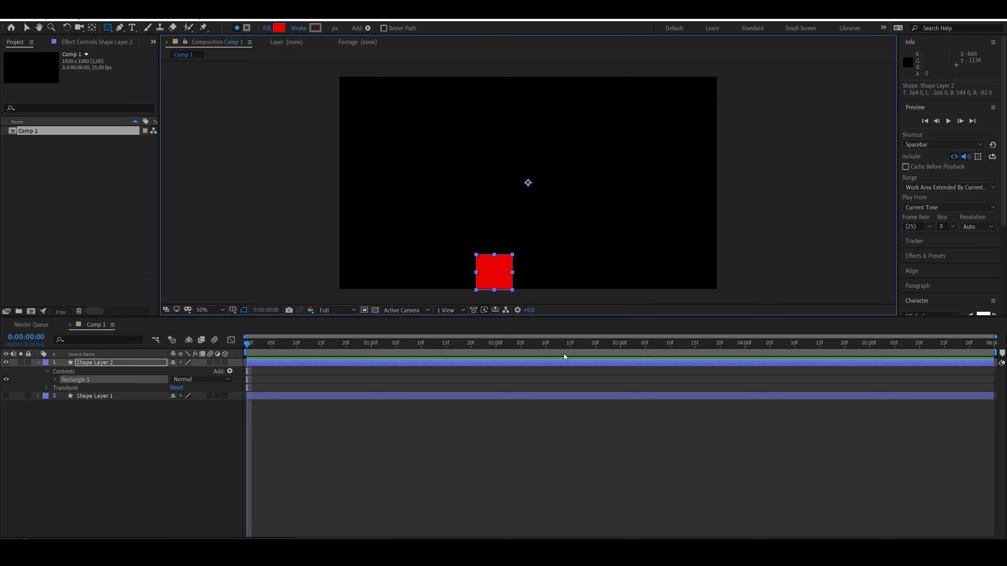
pyautogui.click(26, 28)
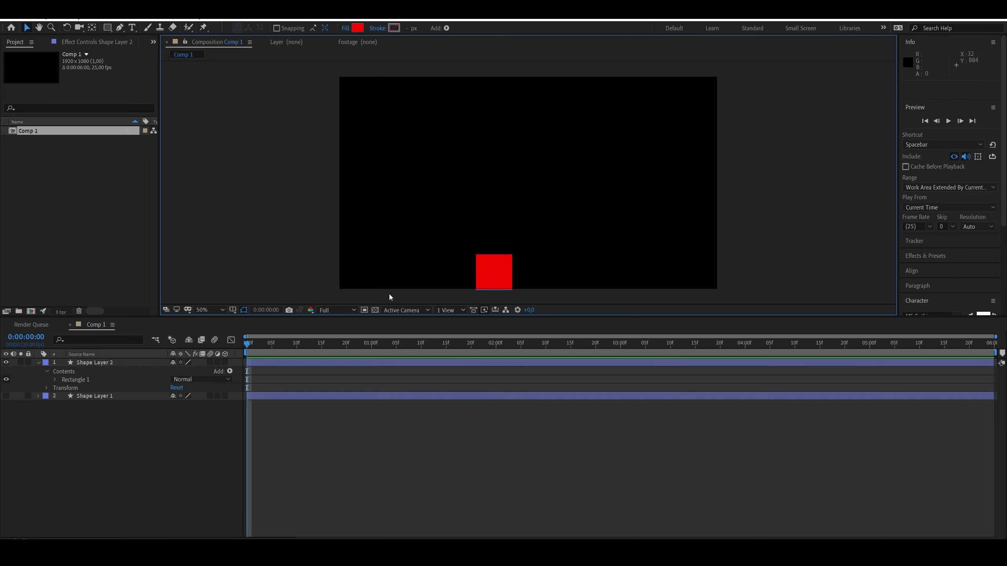
pyautogui.click(95, 28)
pyautogui.moveTo(527, 182); pyautogui.dragTo(493, 290)
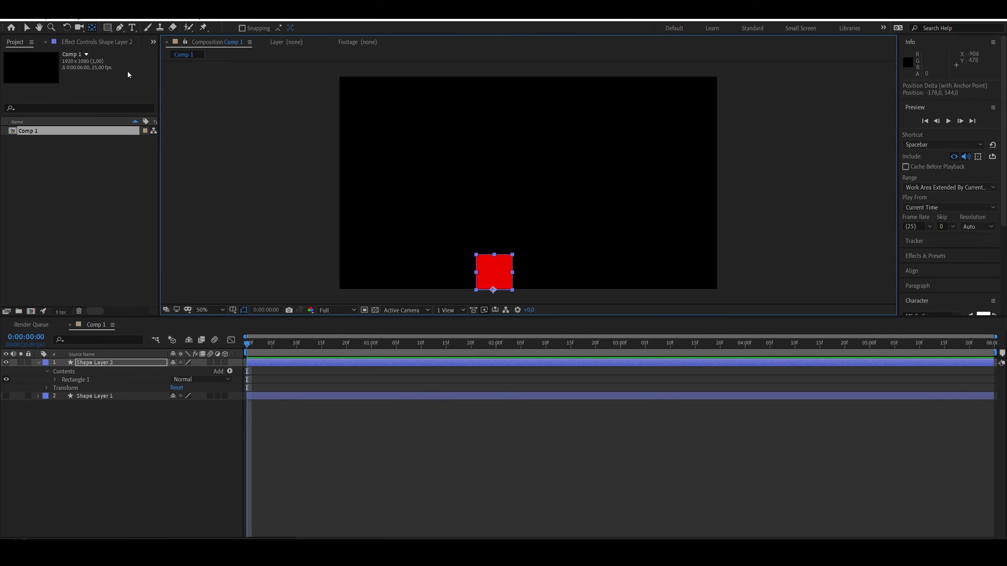
# - Stack two progressively smaller rectangles on the square within Shape Layer 2, the topmost about 36 by 60 px
pyautogui.click(337, 367)
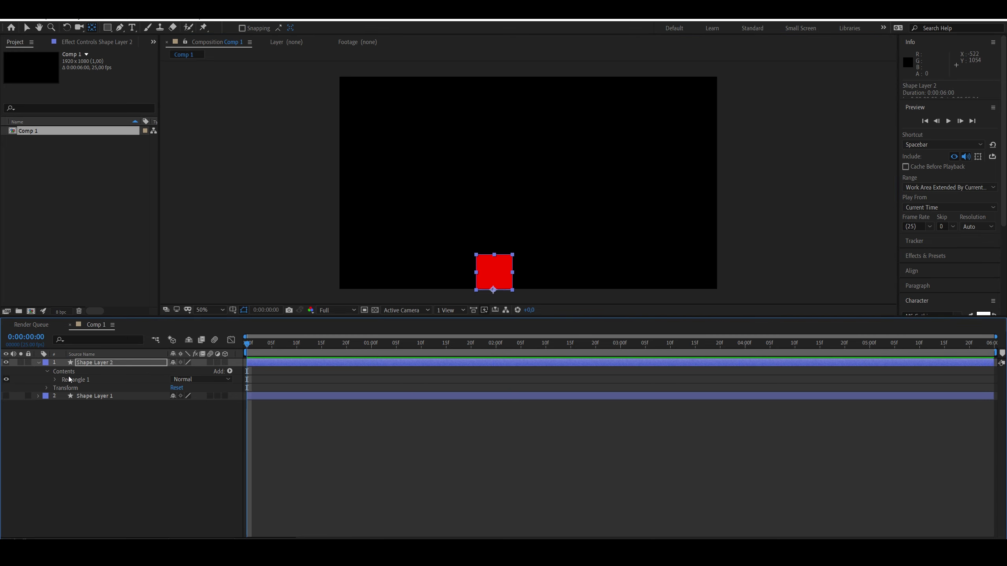
pyautogui.click(69, 379)
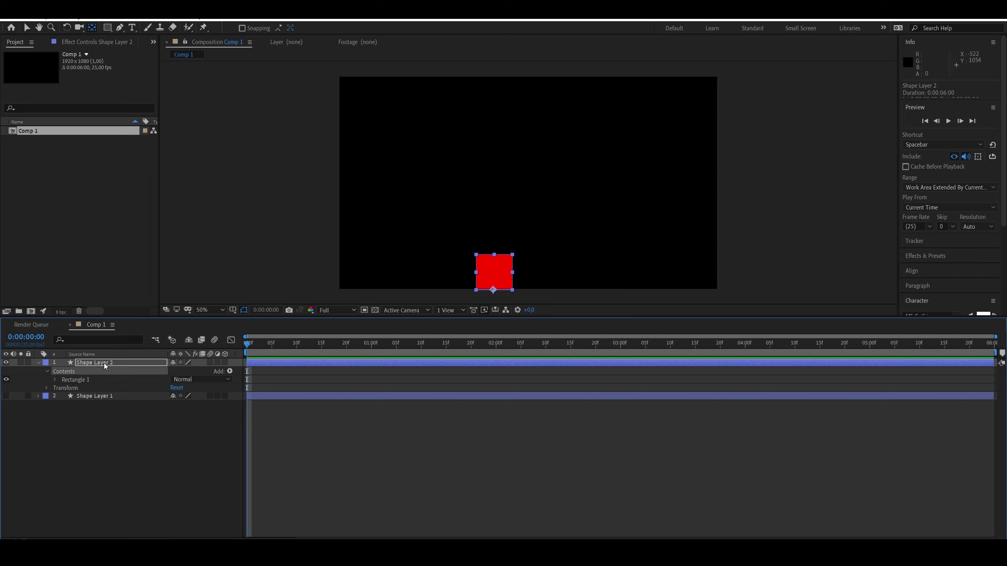
pyautogui.click(104, 363)
pyautogui.click(128, 430)
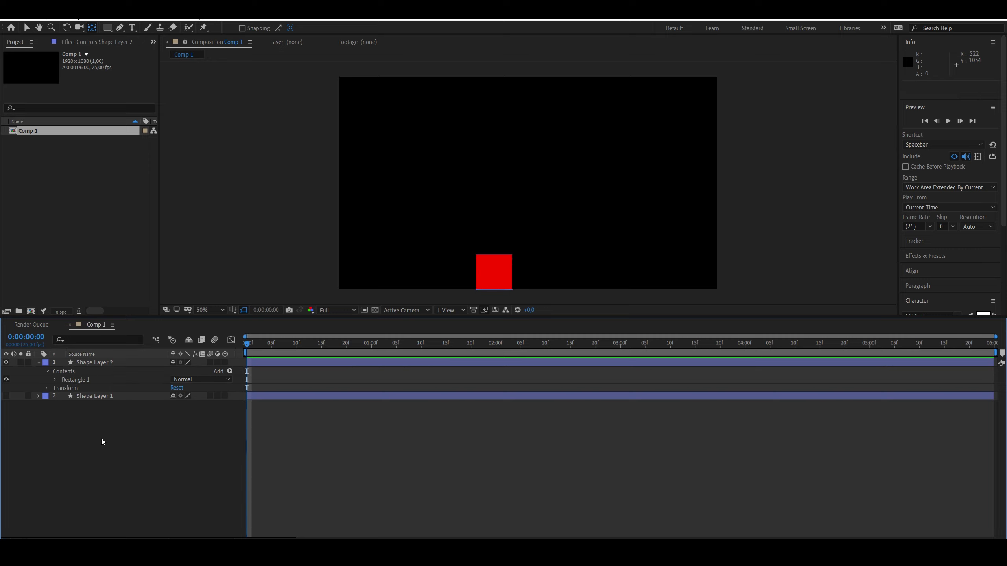
pyautogui.click(112, 362)
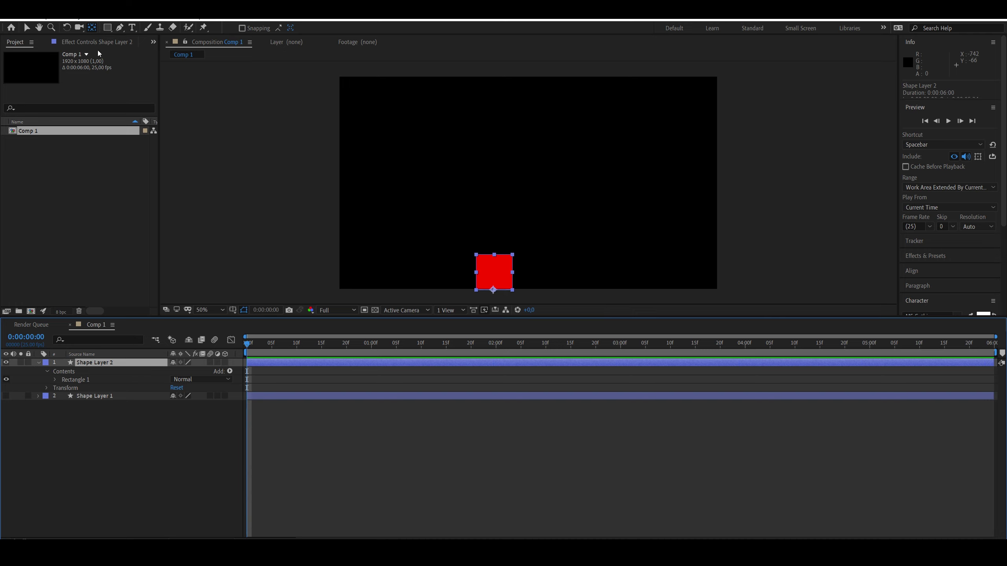
pyautogui.click(111, 26)
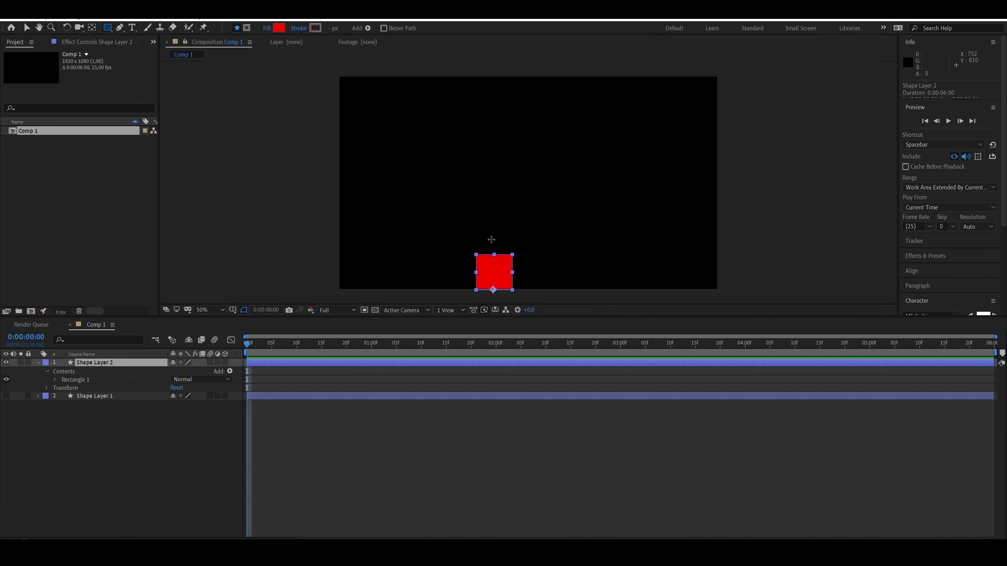
pyautogui.moveTo(488, 236)
pyautogui.mouseDown()
pyautogui.moveTo(505, 255)
pyautogui.moveTo(500, 235)
pyautogui.mouseUp()
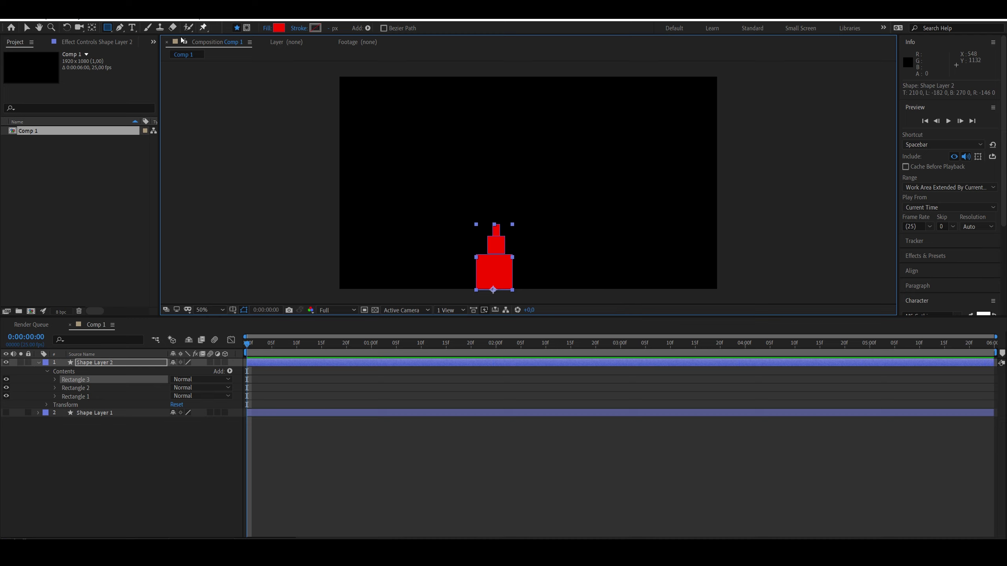
pyautogui.click(26, 28)
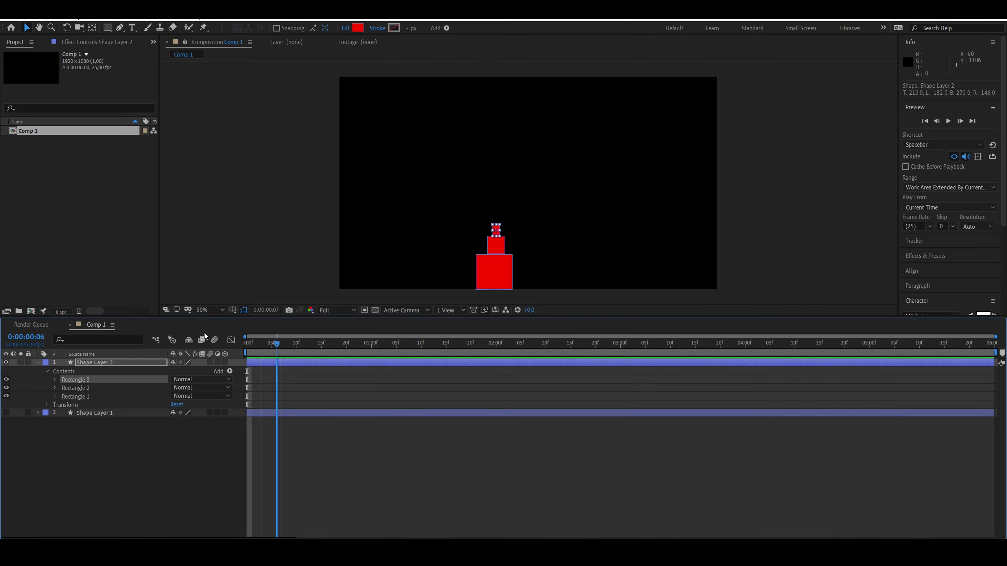
# - Expand Shape Layer 2's Transform group, move the whole tower right to 1588, 1084, and keyframe its Position at frame 0
pyautogui.click(494, 280)
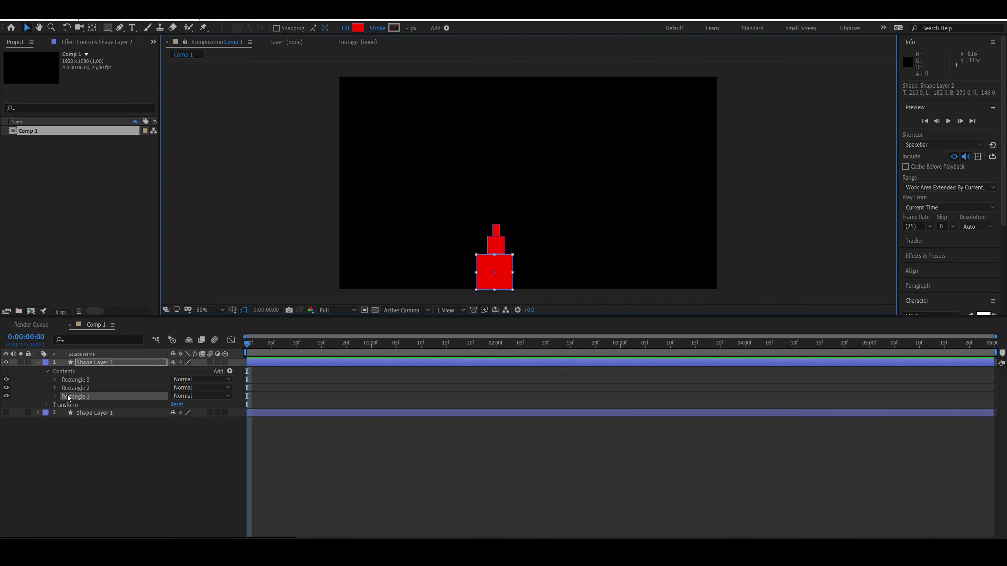
pyautogui.click(60, 404)
pyautogui.click(46, 404)
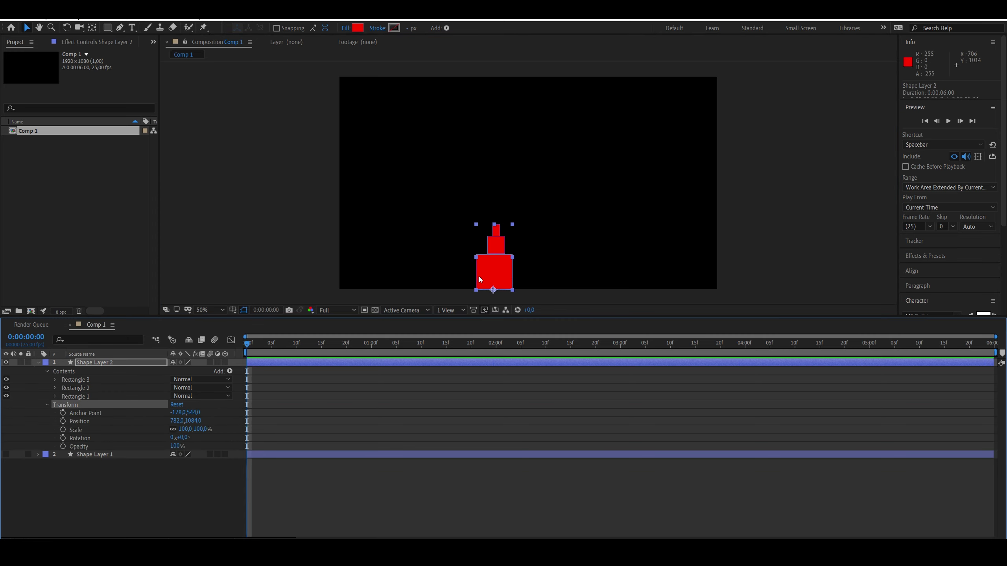
pyautogui.moveTo(478, 277); pyautogui.dragTo(651, 275)
pyautogui.click(63, 421)
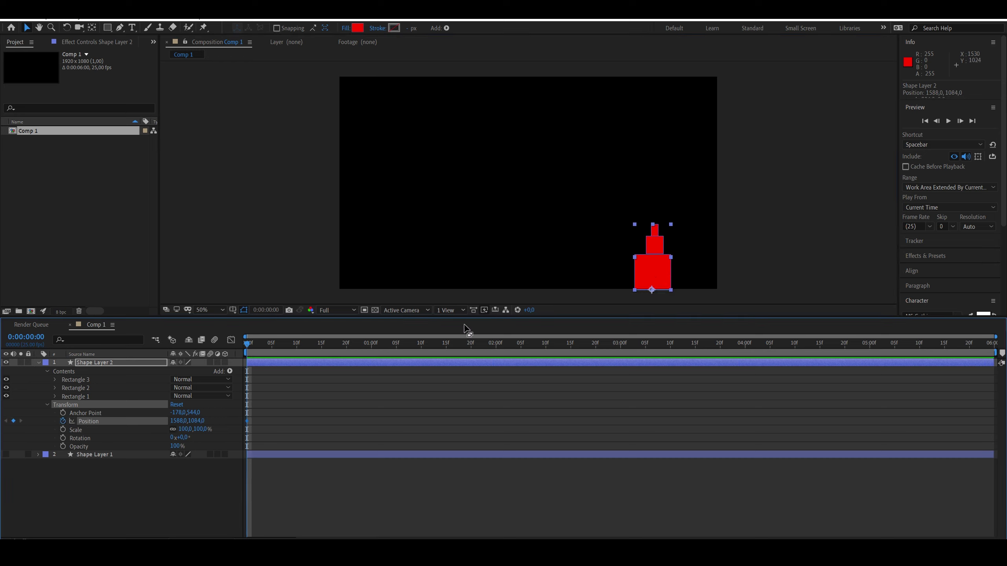
# - At 0:00:00:10 move the tower horizontally to the left part of the frame, and preview the motion from the start
pyautogui.press('pagedown')
pyautogui.press('pagedown')
pyautogui.press('pagedown')
pyautogui.press('pagedown')
pyautogui.press('pagedown')
pyautogui.press('pagedown')
pyautogui.press('pagedown')
pyautogui.press('pagedown')
pyautogui.press('pagedown')
pyautogui.press('pagedown')
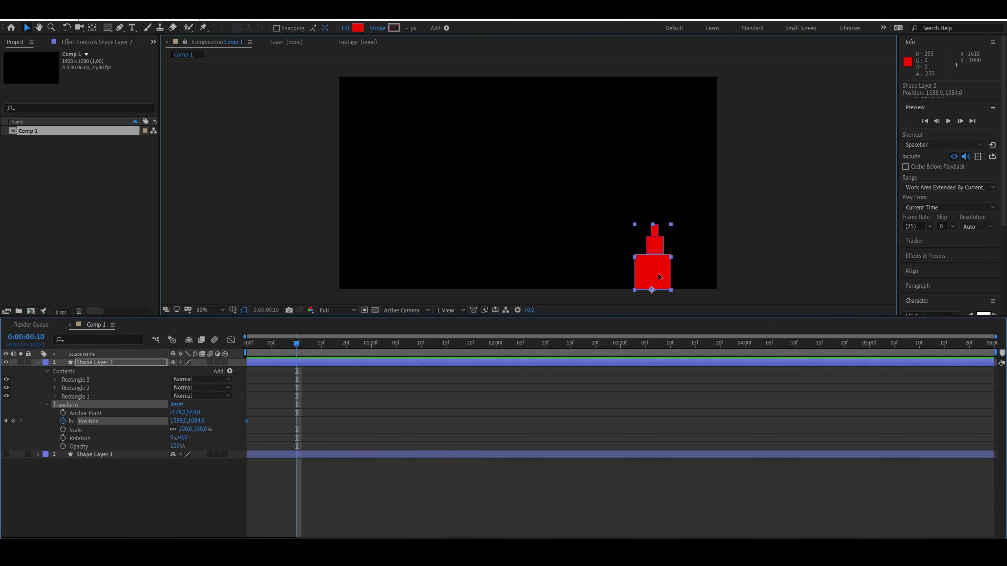
pyautogui.moveTo(659, 276); pyautogui.dragTo(414, 276)
pyautogui.press('Home')
pyautogui.press('space')
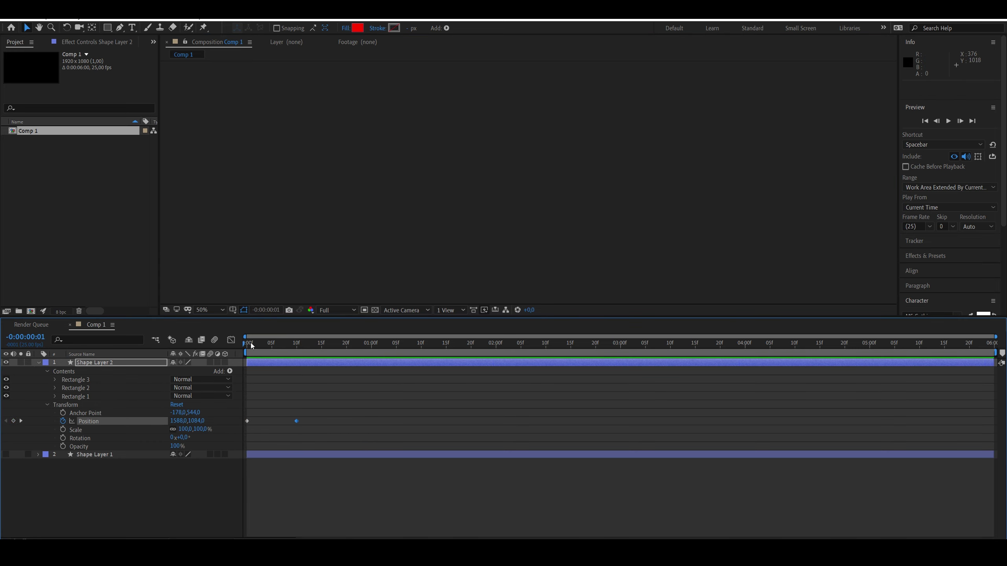
pyautogui.moveTo(277, 343); pyautogui.dragTo(228, 345)
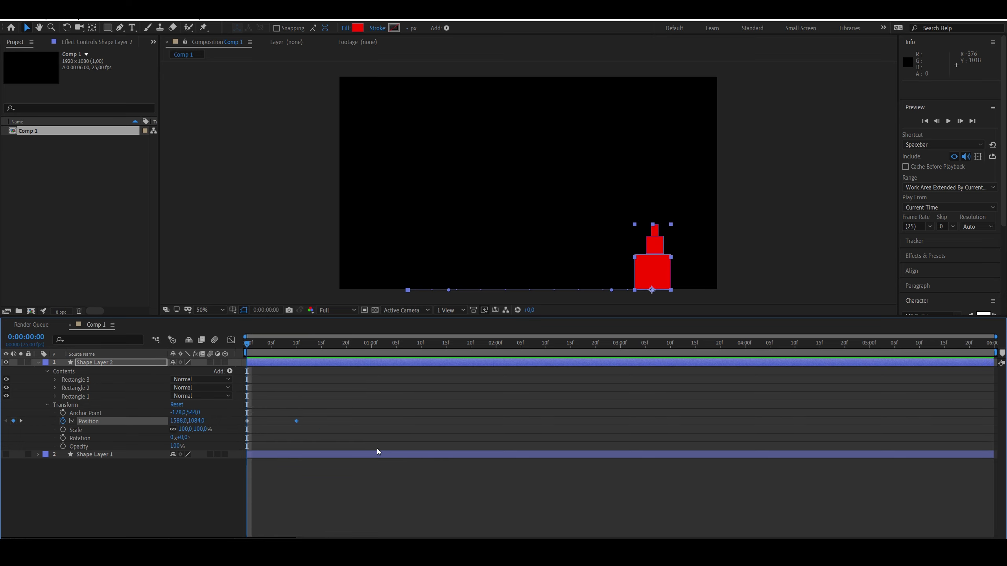
# - Collapse Shape Layer 2's Transform group, expand Rectangle 1, and highlight the tower's rectangles one after another
pyautogui.click(47, 405)
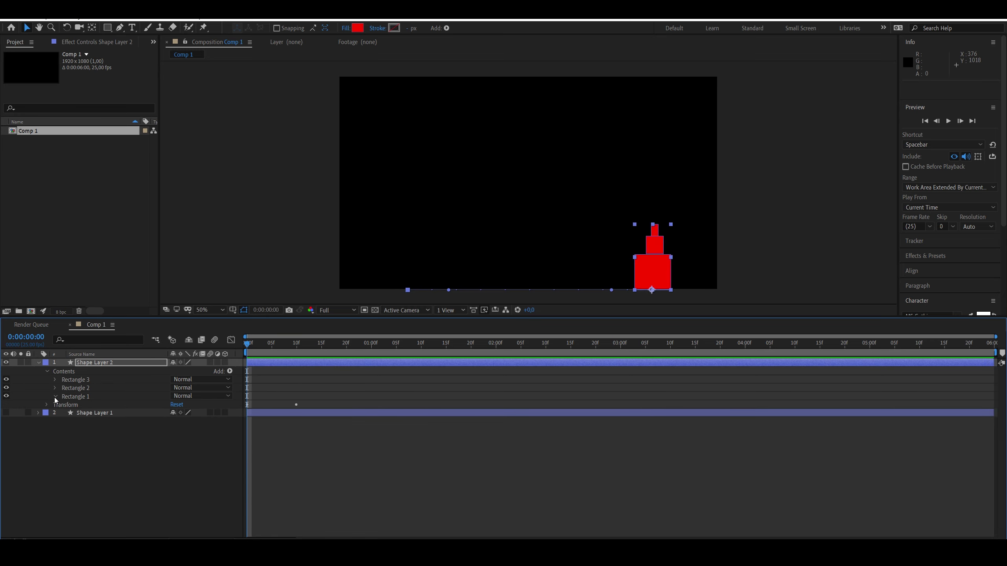
pyautogui.click(55, 397)
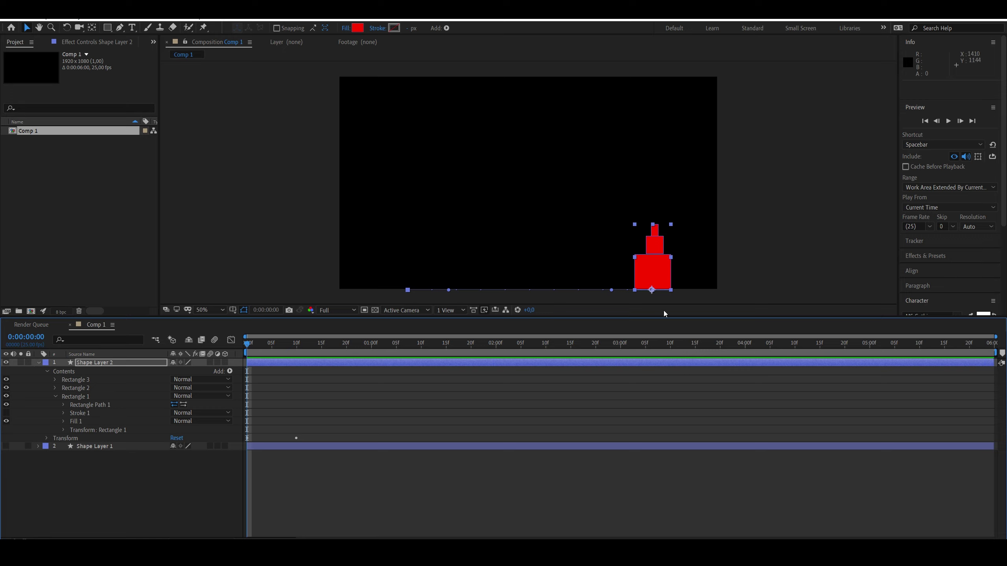
pyautogui.click(83, 380)
pyautogui.click(76, 388)
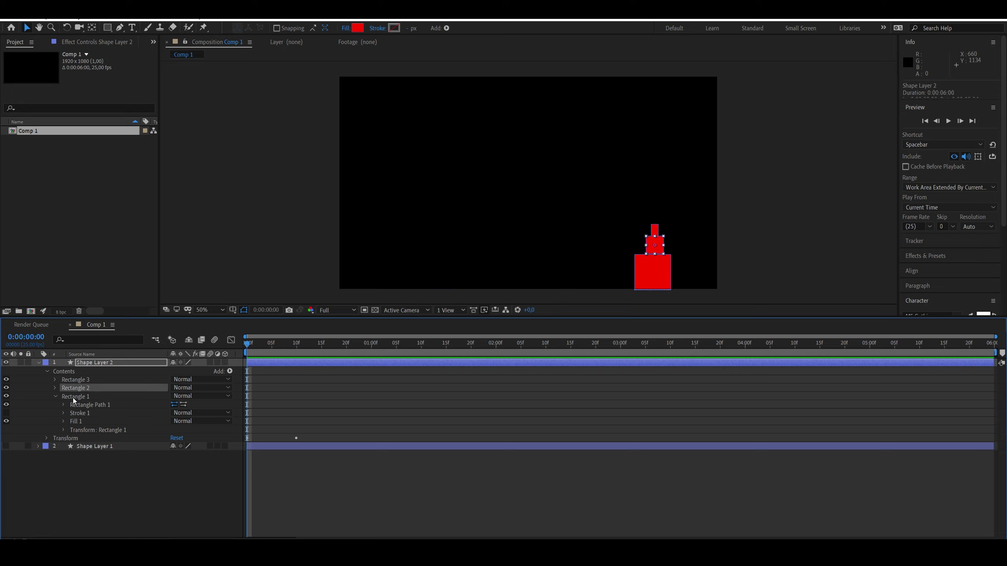
pyautogui.click(74, 398)
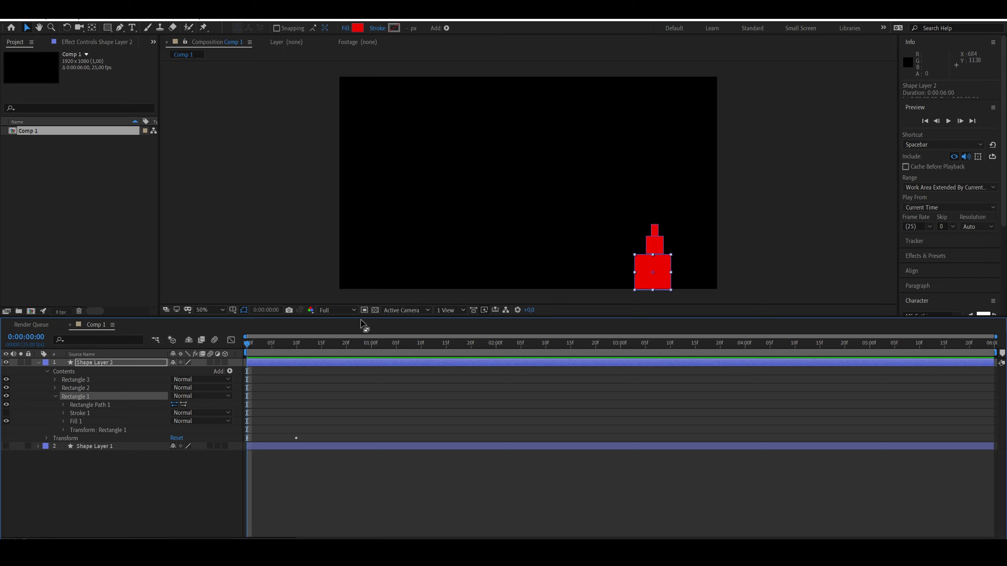
# - Expand the Transform group of Rectangle 2, the middle block, and keyframe its Position at frame 0
pyautogui.moveTo(251, 347); pyautogui.dragTo(297, 354)
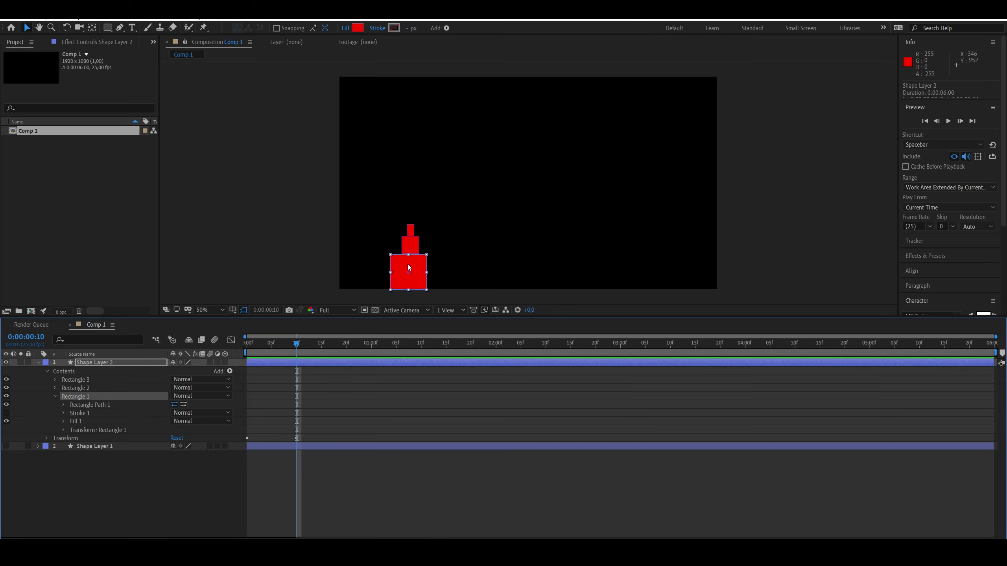
pyautogui.click(413, 249)
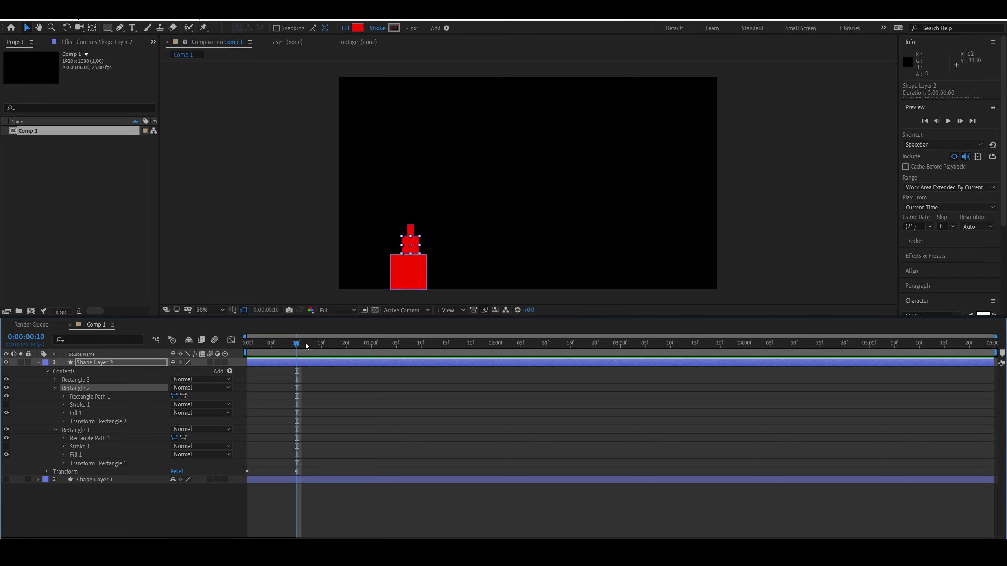
pyautogui.hotkey('ctrl', 'z')
pyautogui.press('Home')
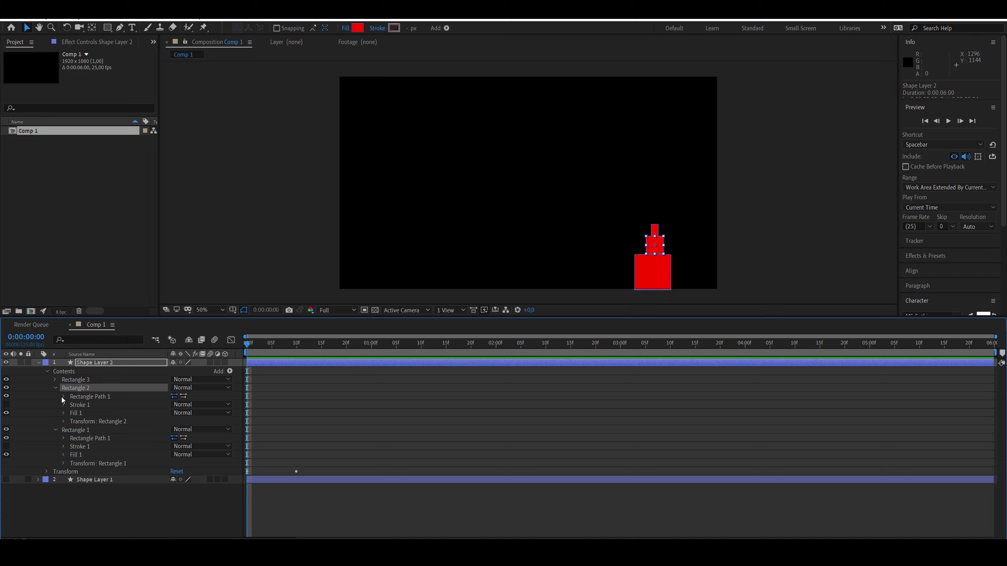
pyautogui.click(63, 422)
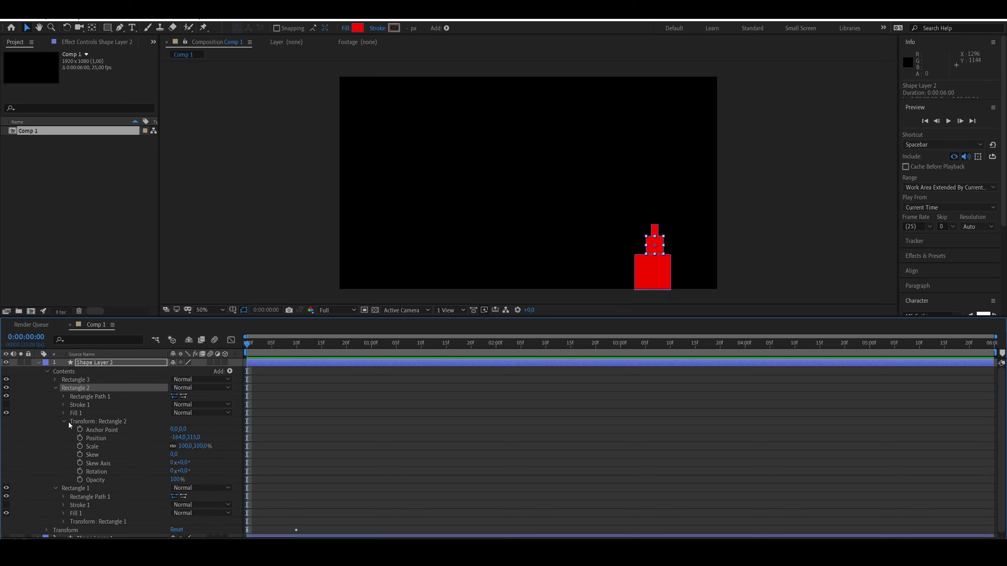
pyautogui.click(80, 439)
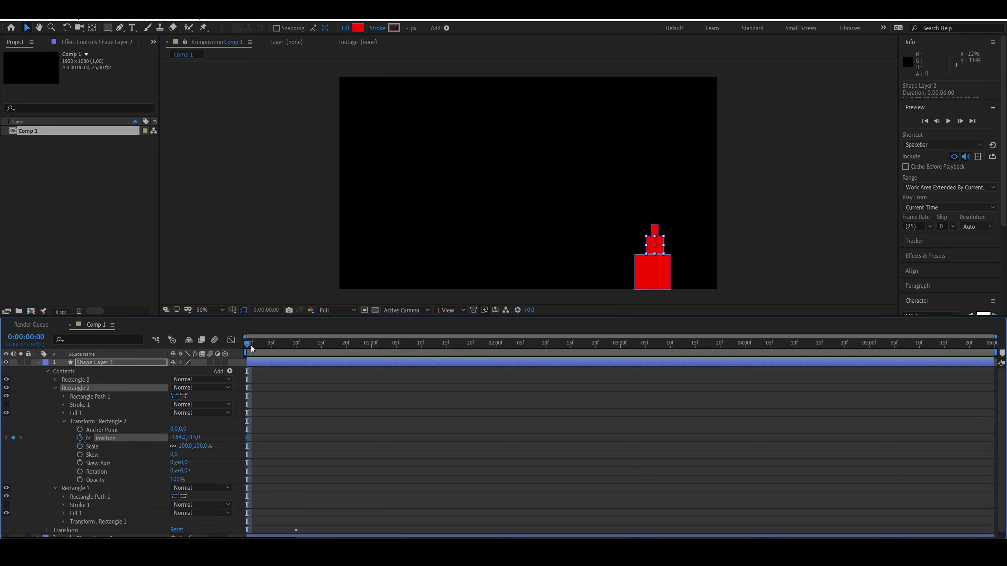
# - At 0:00:00:10 shift the middle block horizontally to the right edge of the base square, to position -118, 315
pyautogui.moveTo(251, 348); pyautogui.dragTo(297, 345)
pyautogui.click(411, 253)
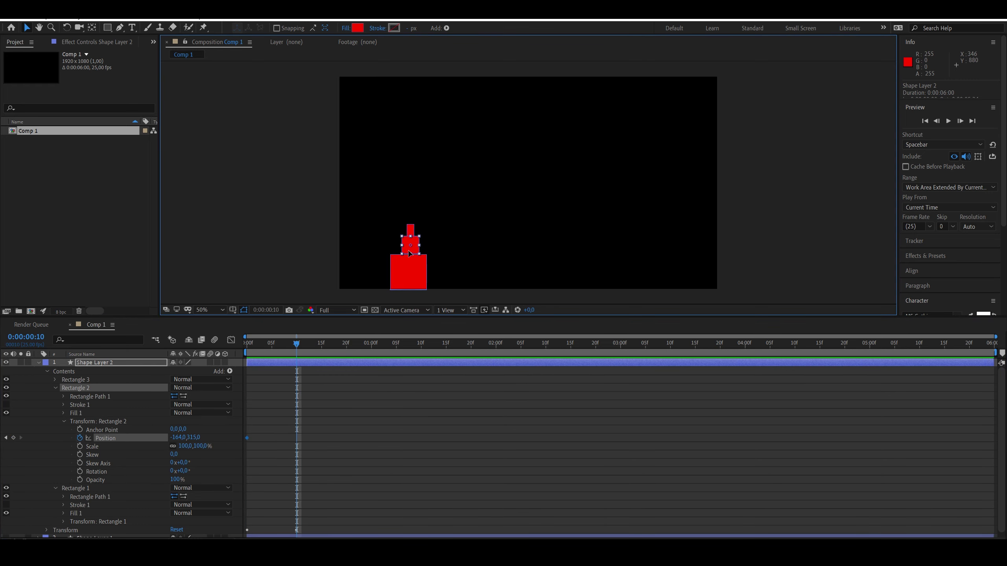
pyautogui.moveTo(411, 253); pyautogui.dragTo(419, 254)
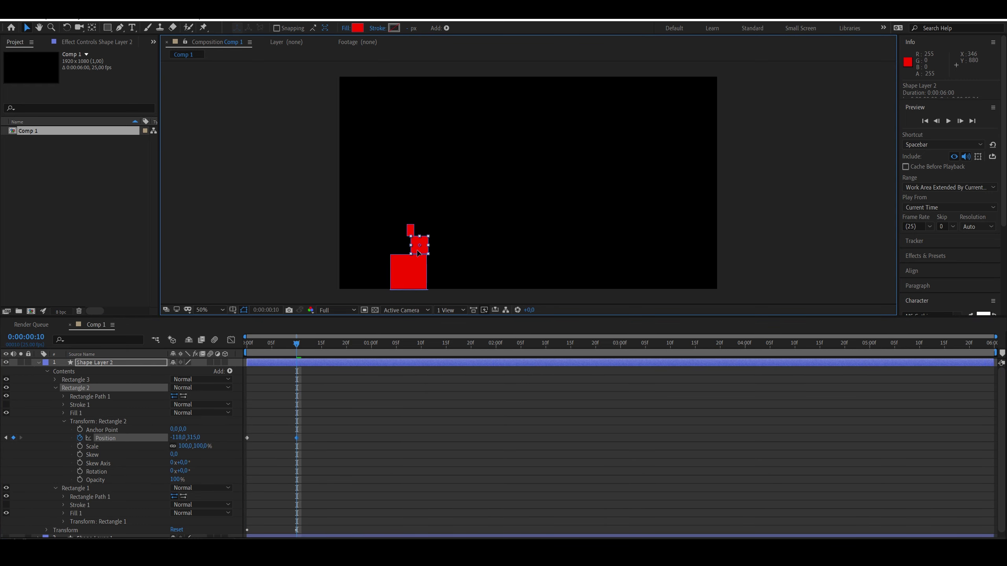
# - Try further moving the middle block and tilting it about 9.6° at 0:00:00:10, undo the changes, and redo its position move
pyautogui.moveTo(421, 248); pyautogui.dragTo(419, 244)
pyautogui.hotkey('ctrl', 'z')
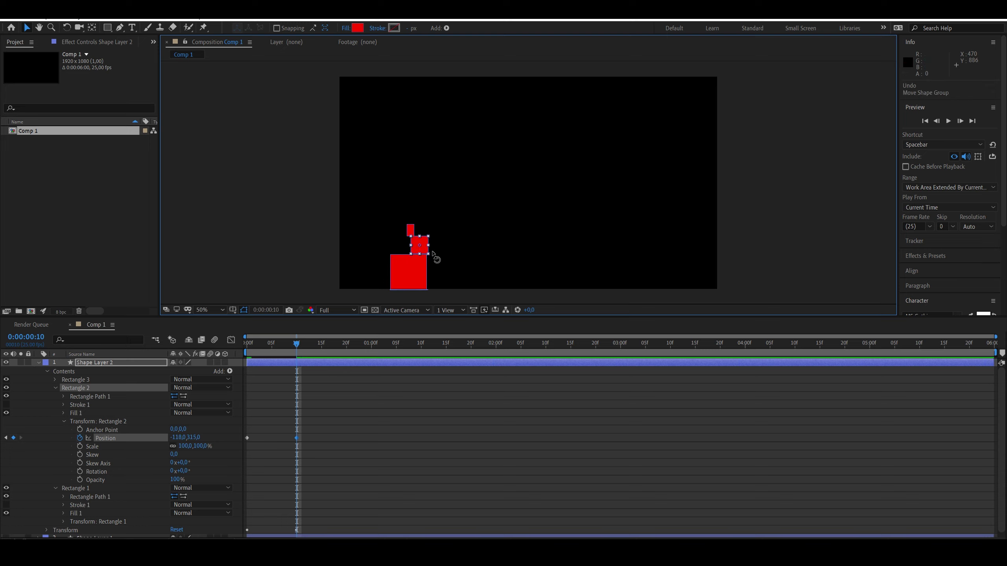
pyautogui.moveTo(432, 252); pyautogui.dragTo(433, 256)
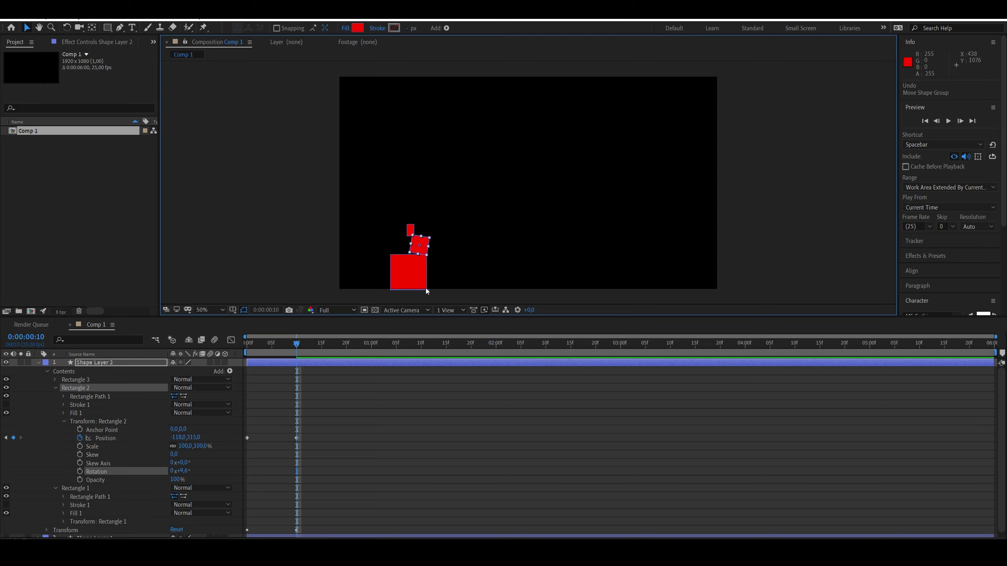
pyautogui.hotkey('ctrl', 'z')
pyautogui.hotkey('ctrl', 'z')
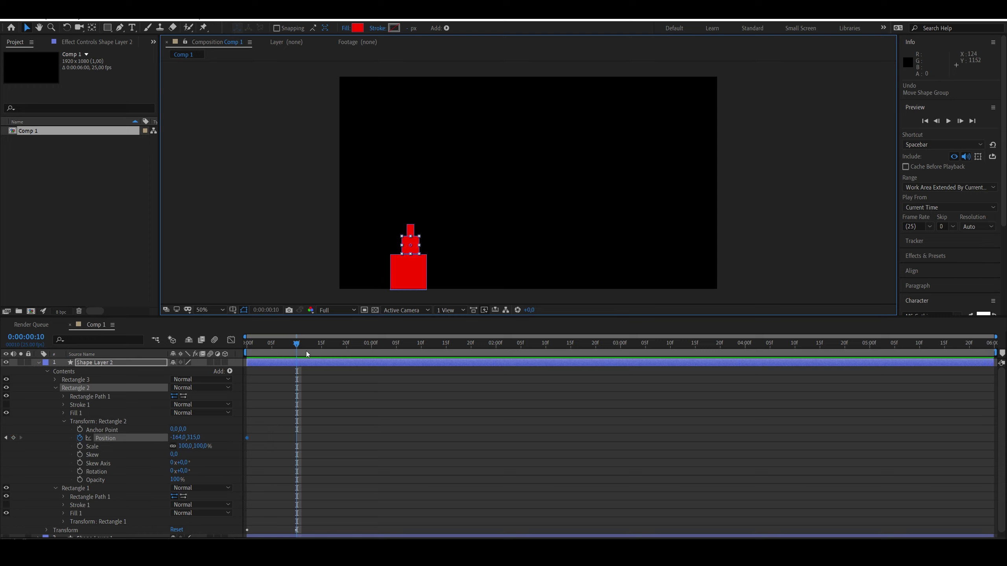
pyautogui.click(43, 15)
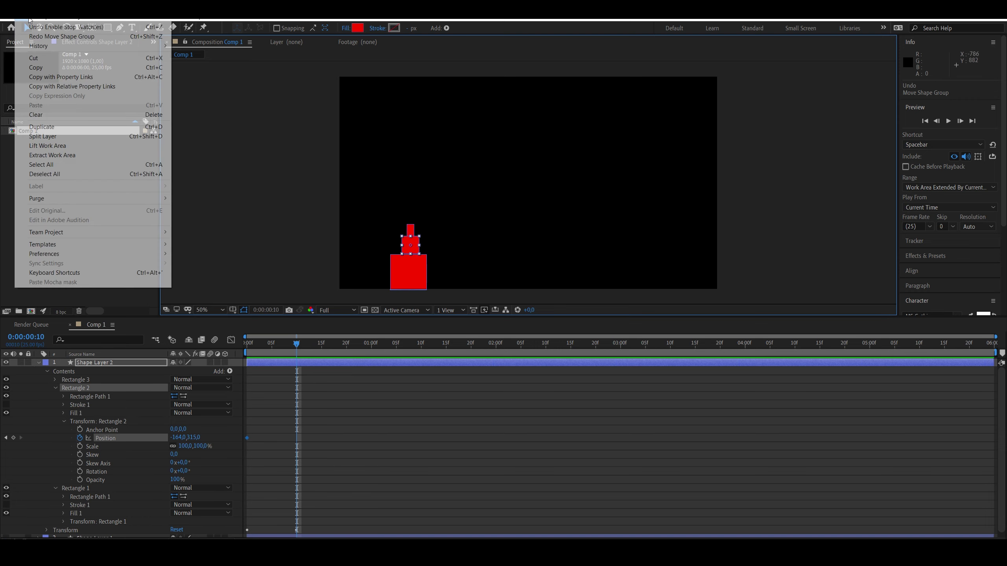
pyautogui.click(47, 35)
# - Keyframe Rectangle 2's Rotation at frame 0 and tilt it clockwise to about 8.5° at 0:00:00:10
pyautogui.moveTo(297, 344); pyautogui.dragTo(247, 345)
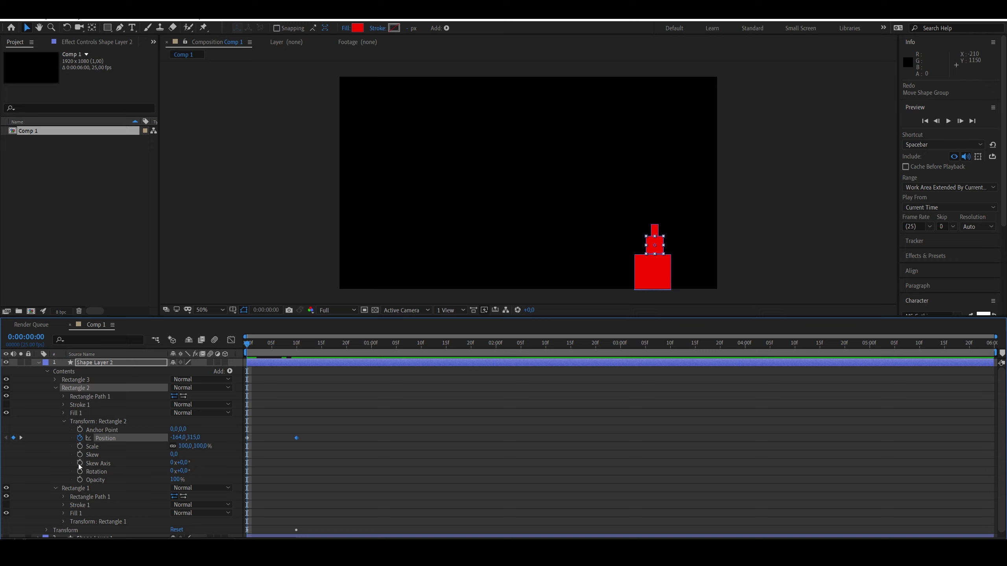
pyautogui.click(80, 471)
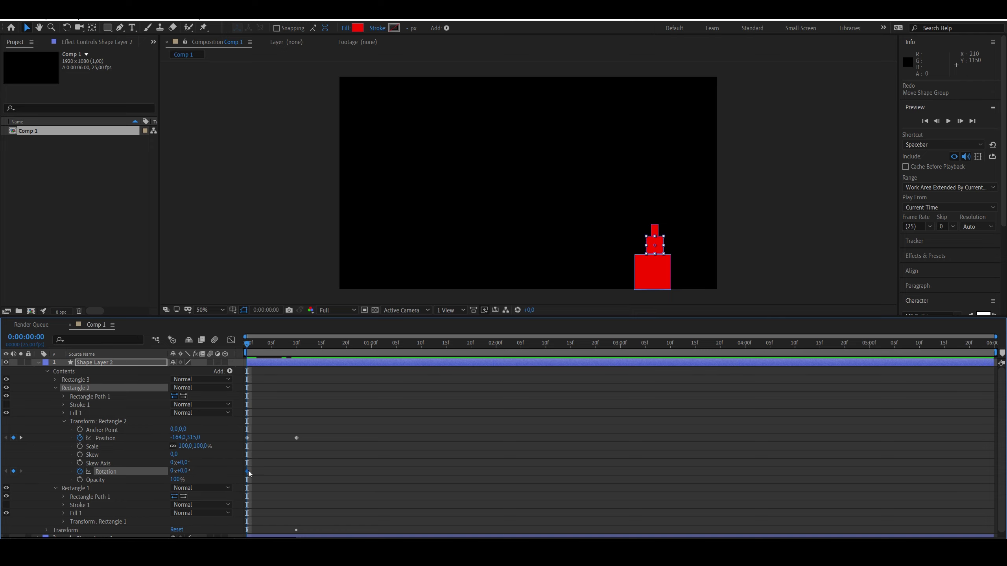
pyautogui.moveTo(248, 344); pyautogui.dragTo(297, 344)
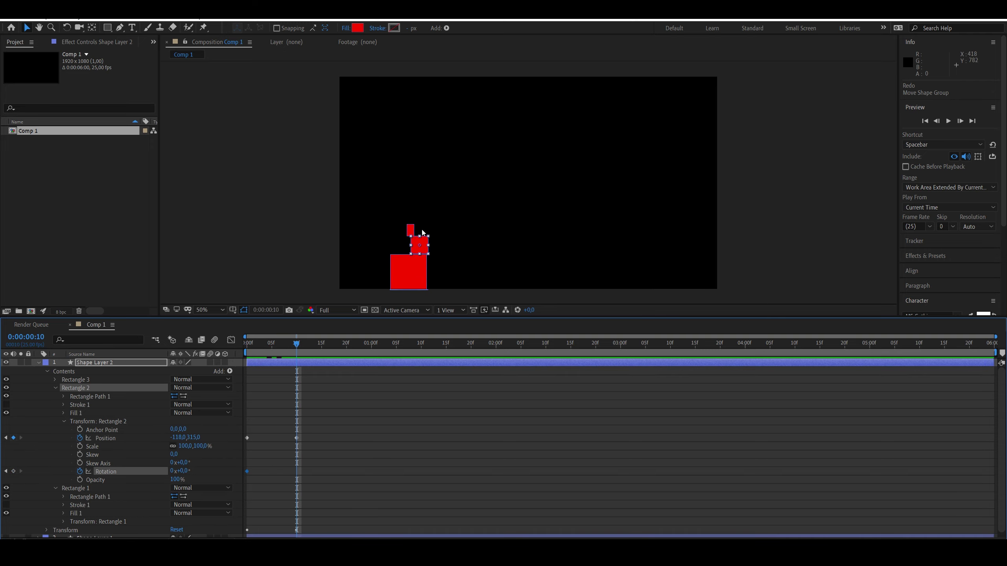
pyautogui.click(419, 249)
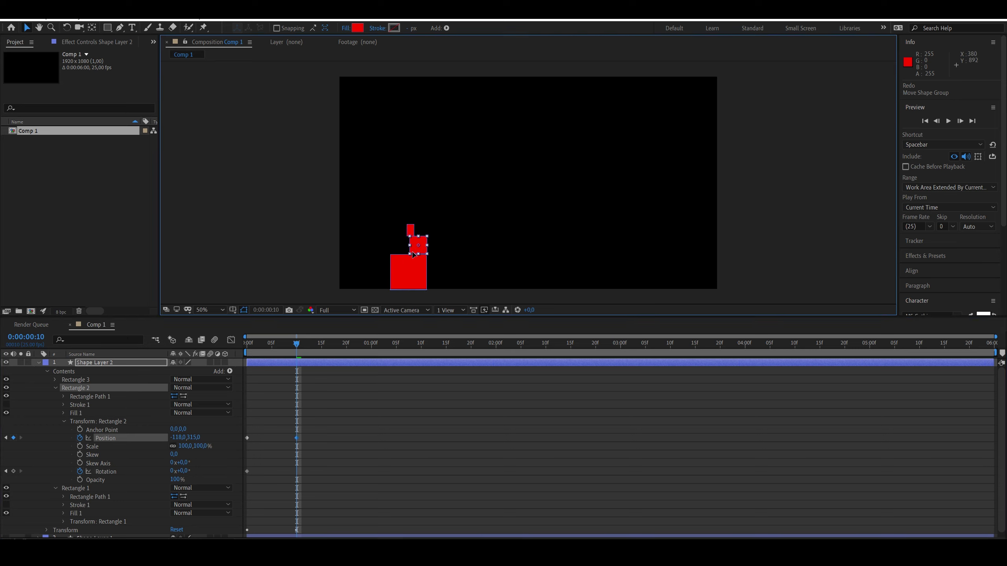
pyautogui.click(66, 27)
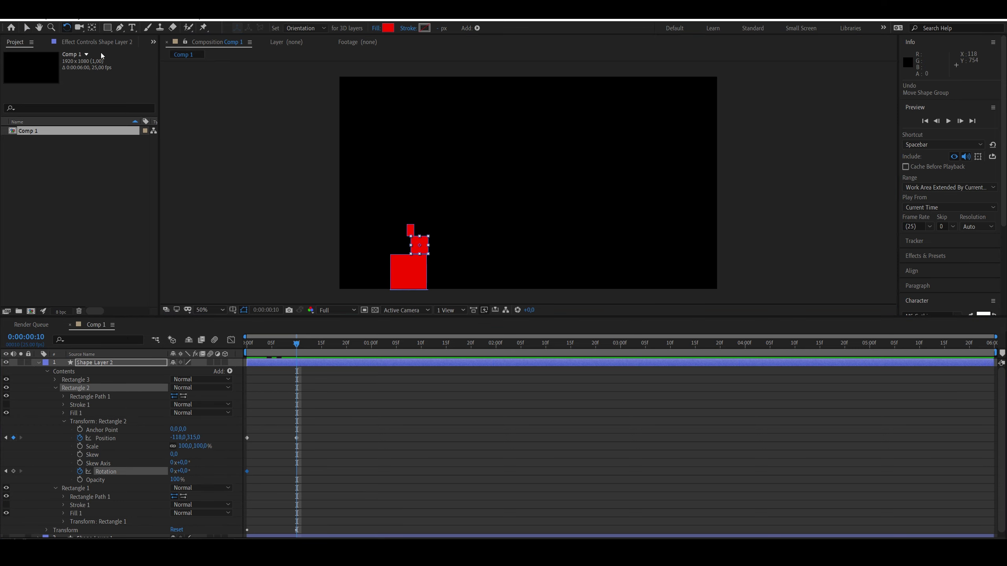
pyautogui.moveTo(434, 253); pyautogui.dragTo(426, 253)
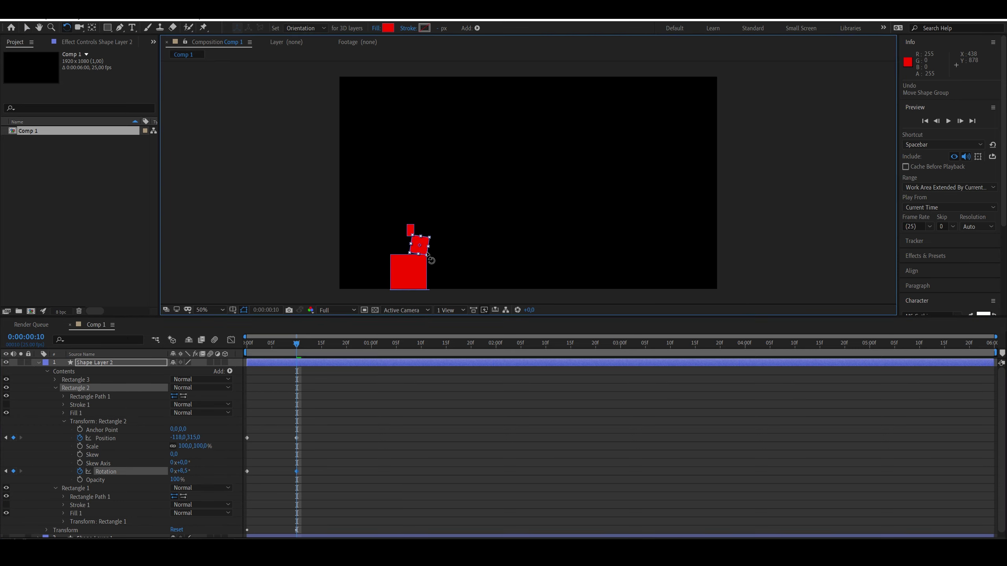
# - At 0:00:00:20 tilt Rectangle 2 to about -10.5° and move it over the base's left edge, to -236, 315
pyautogui.moveTo(298, 345); pyautogui.dragTo(346, 382)
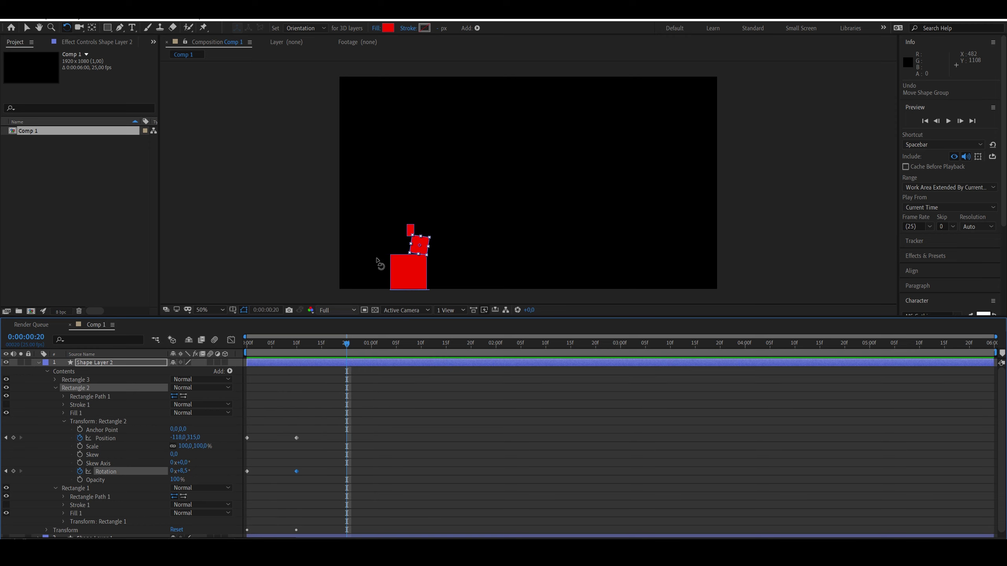
pyautogui.moveTo(418, 243); pyautogui.dragTo(416, 242)
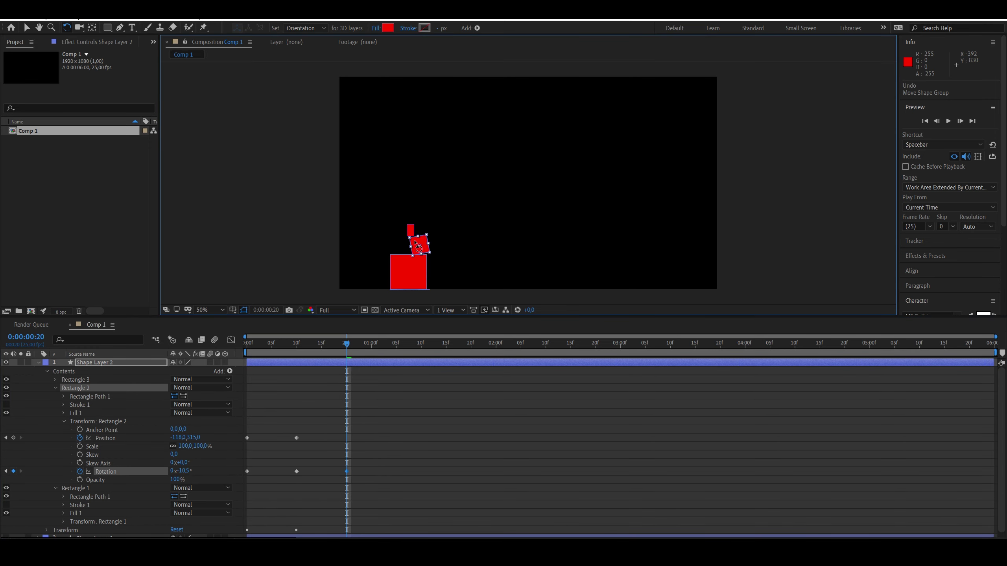
pyautogui.click(27, 27)
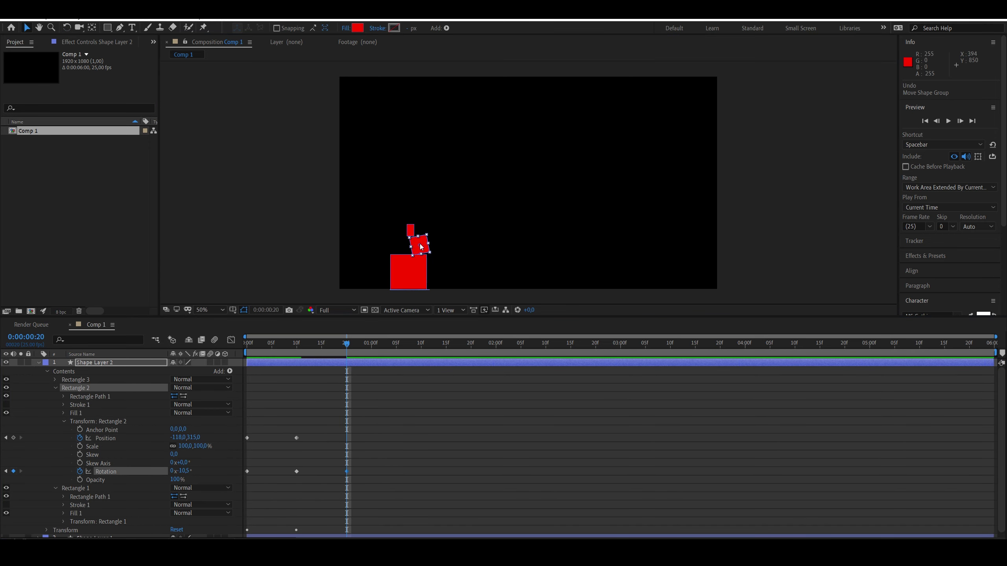
pyautogui.moveTo(424, 245); pyautogui.dragTo(401, 245)
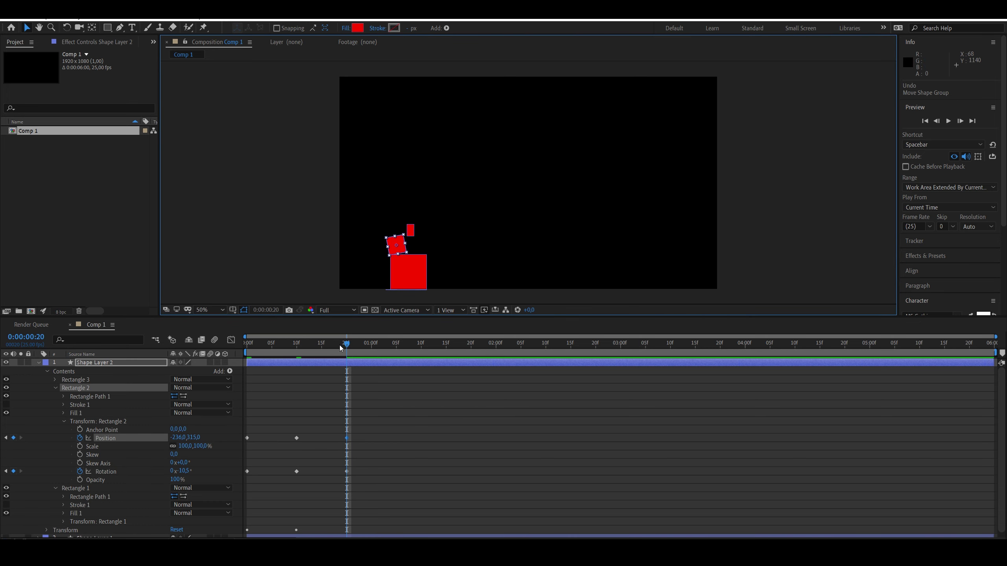
# - At 0:00:01:08 move Rectangle 2 back toward the tower's center, to -174, 315, and tilt it to about 4.3°
pyautogui.moveTo(339, 345); pyautogui.dragTo(191, 340)
pyautogui.moveTo(269, 346); pyautogui.dragTo(409, 382)
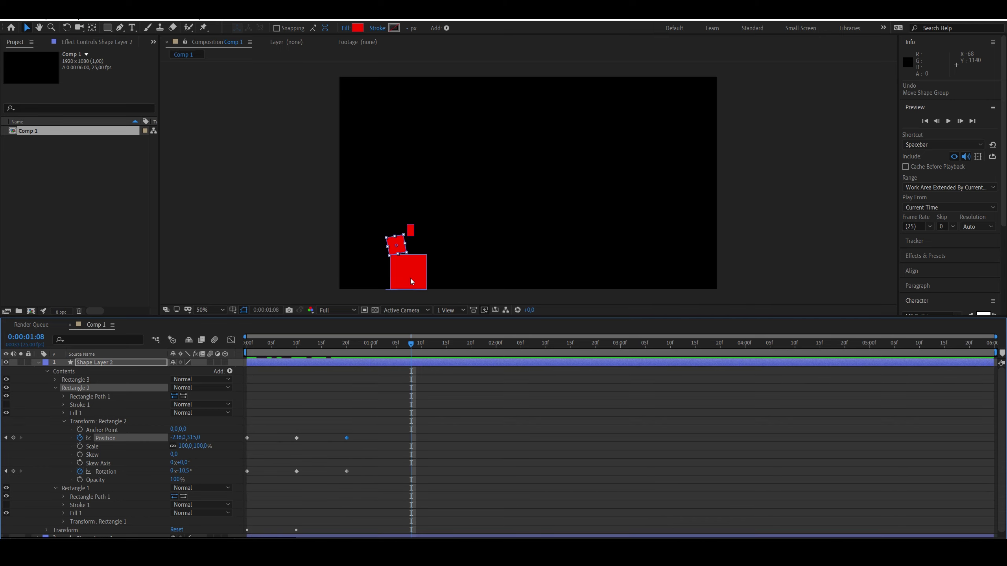
pyautogui.moveTo(401, 247); pyautogui.dragTo(415, 249)
pyautogui.press('w')
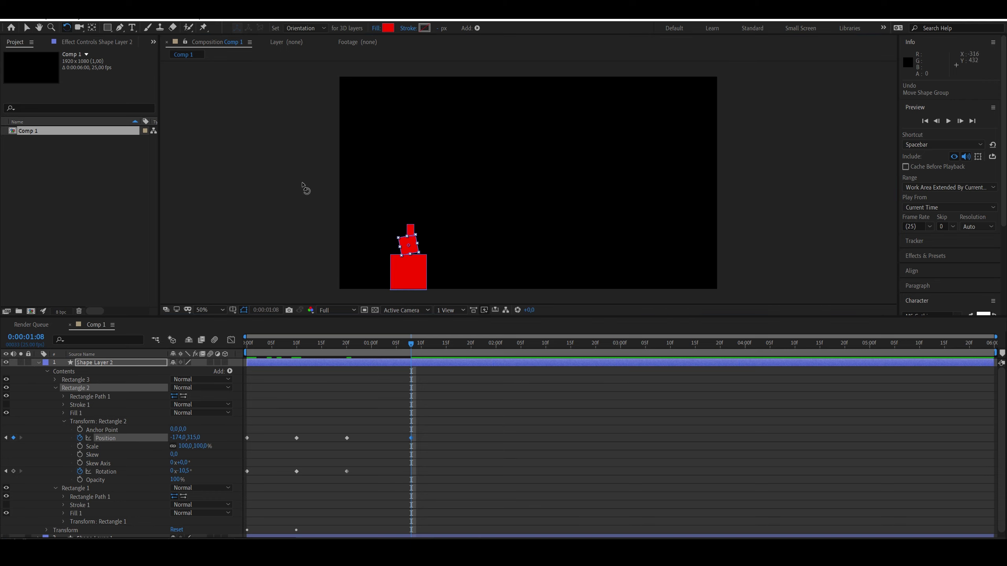
pyautogui.moveTo(417, 242); pyautogui.dragTo(419, 250)
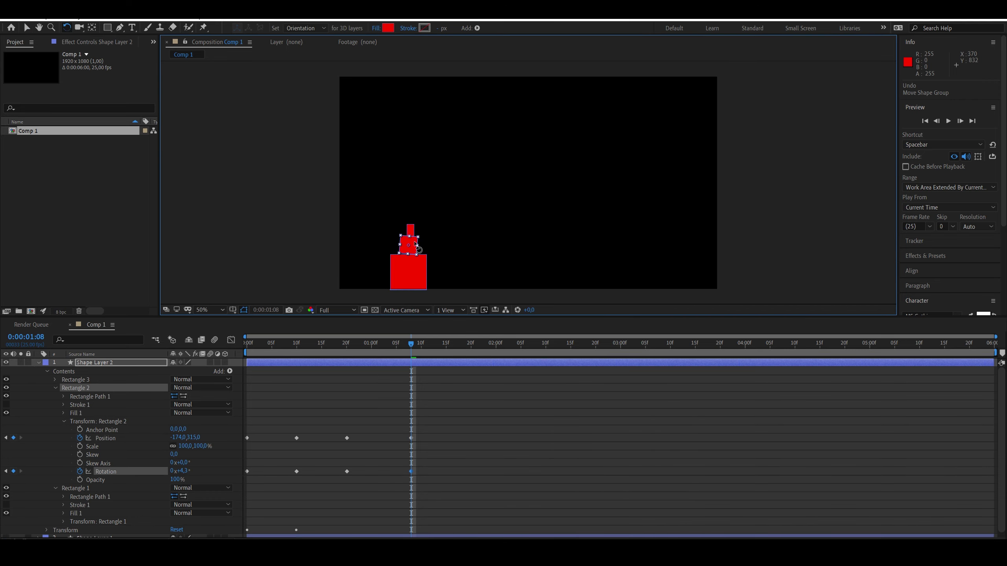
# - Tilt Rectangle 2 to about -6.3° at 0:00:01:19 and straighten it to 0° at 0:00:02:05
pyautogui.moveTo(335, 343); pyautogui.dragTo(466, 351)
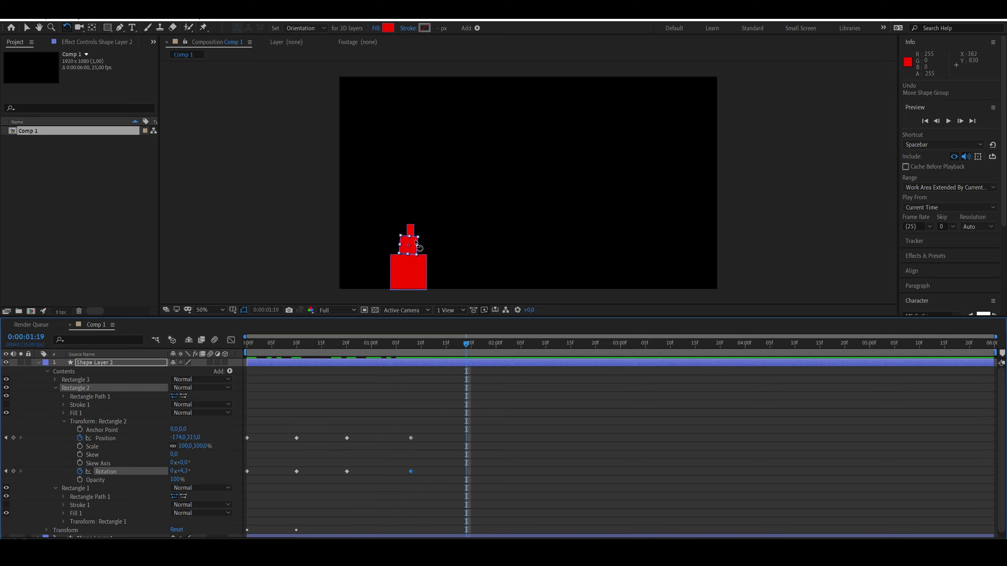
pyautogui.moveTo(416, 242); pyautogui.dragTo(414, 242)
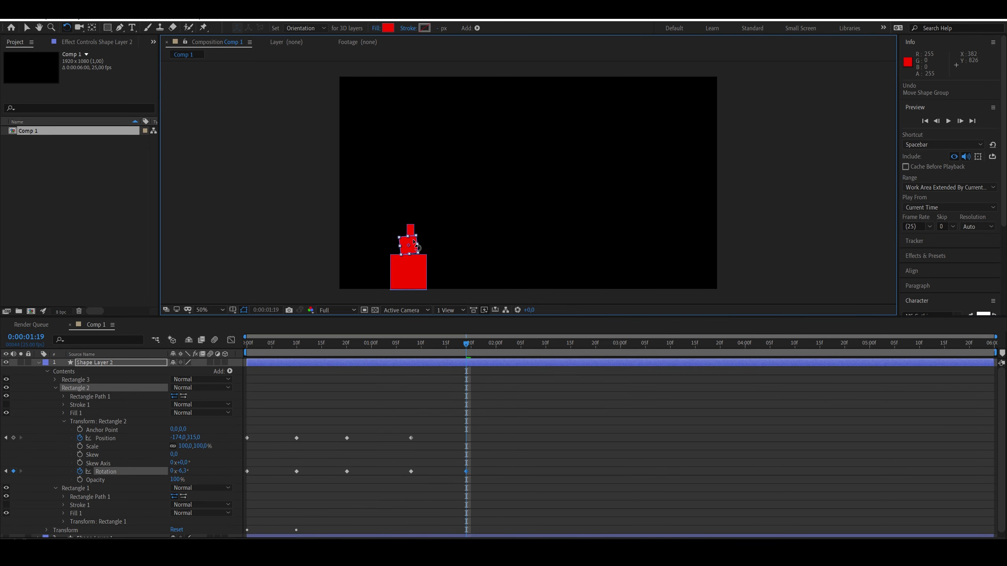
pyautogui.press('space')
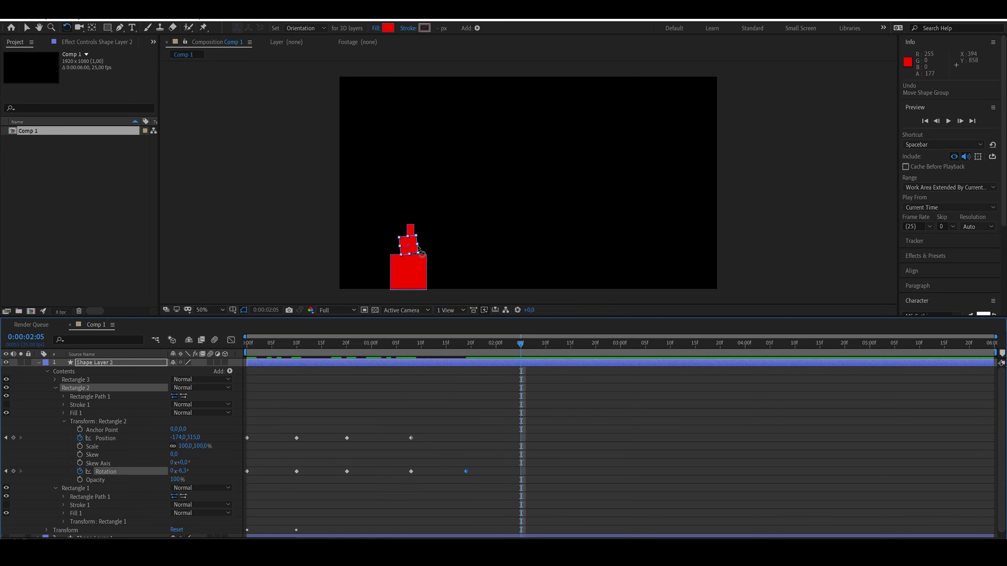
pyautogui.moveTo(420, 249); pyautogui.dragTo(418, 252)
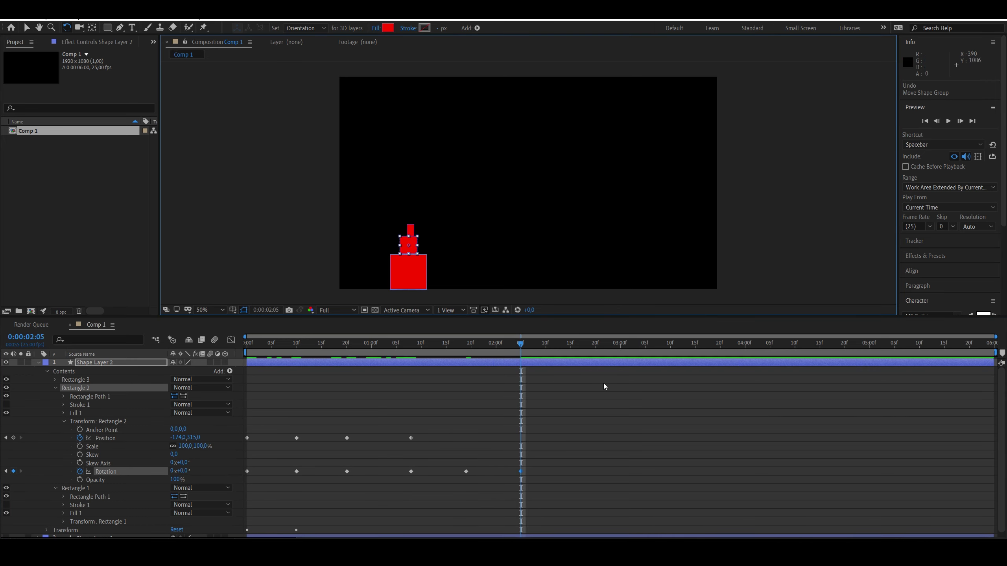
# - Preview the middle block's wobble from the start and return to frame 0 with Rectangle 2 selected
pyautogui.press('space')
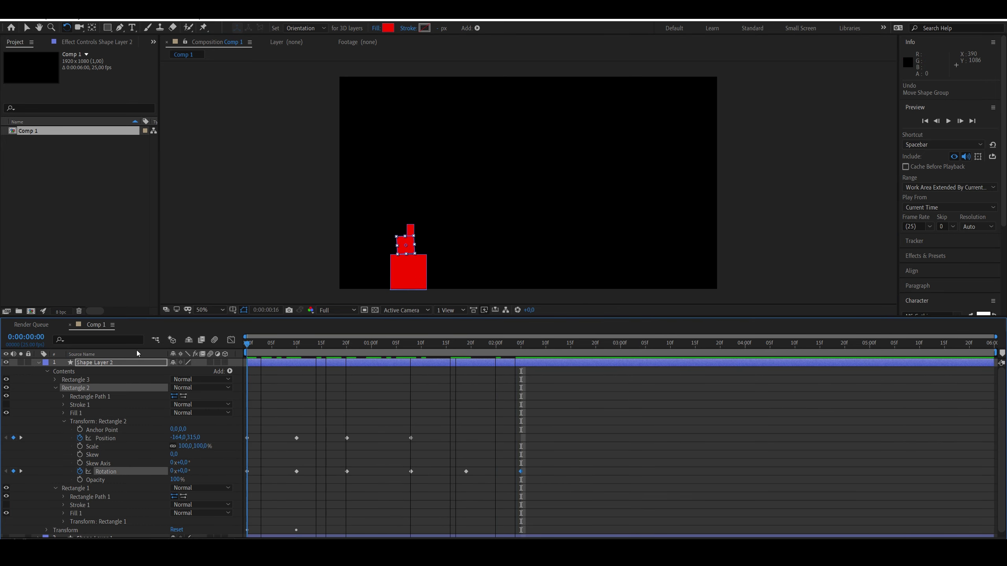
pyautogui.click(465, 452)
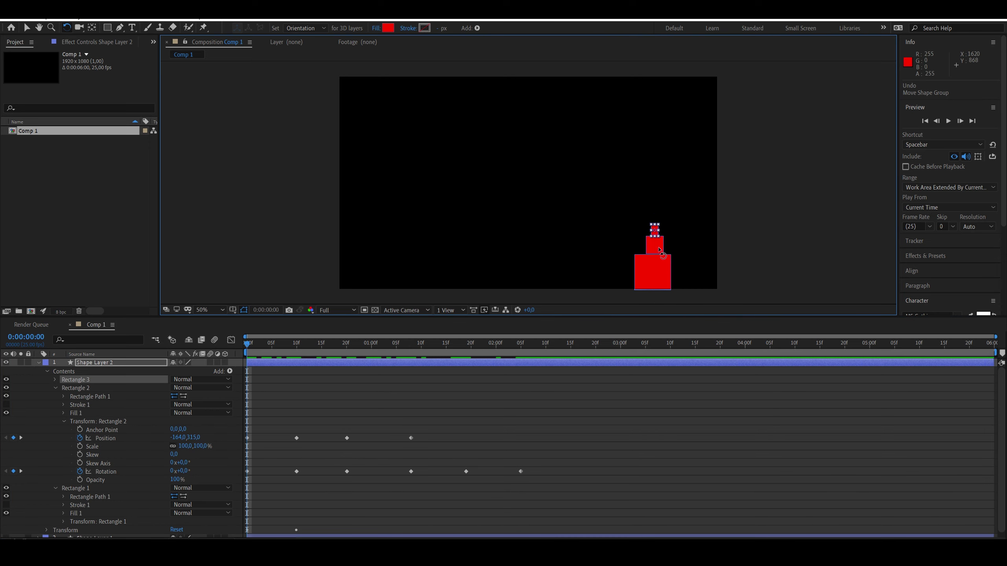
pyautogui.click(460, 337)
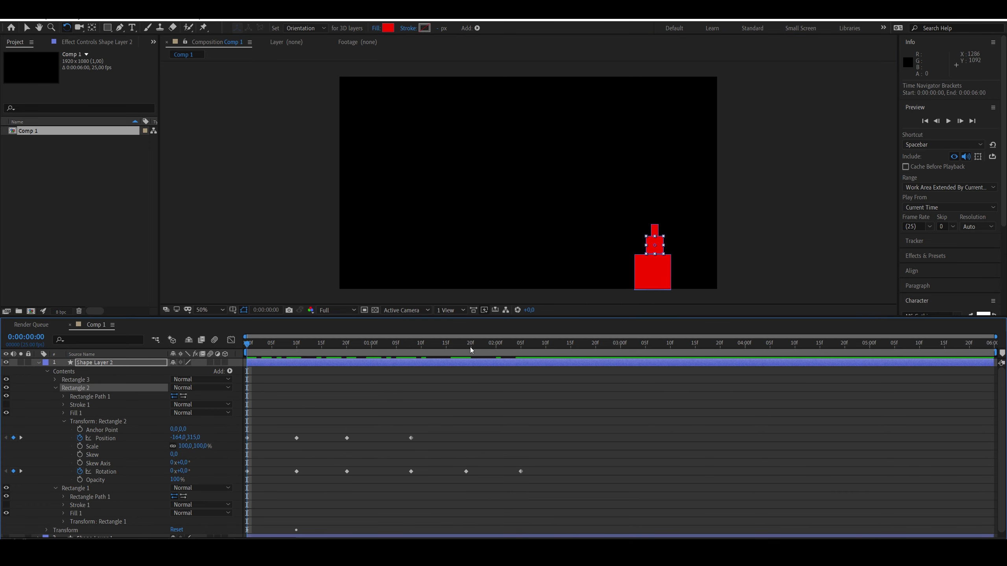
# - At 0:00:01:19 nudge Rectangle 2 slightly left to position -179, 315
pyautogui.click(466, 346)
pyautogui.press('v')
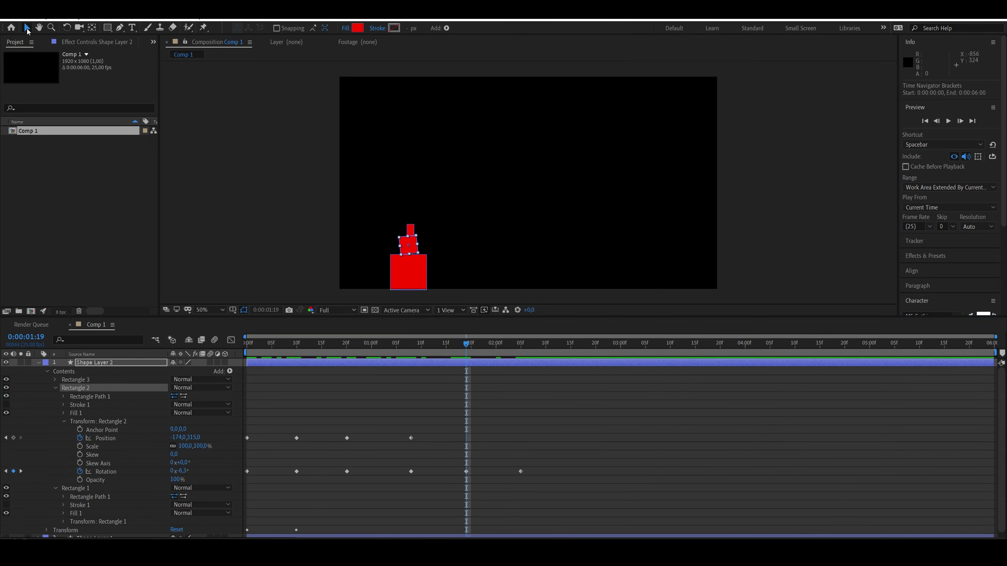
pyautogui.scroll(5, 423, 280)
pyautogui.moveTo(374, 245); pyautogui.dragTo(383, 233)
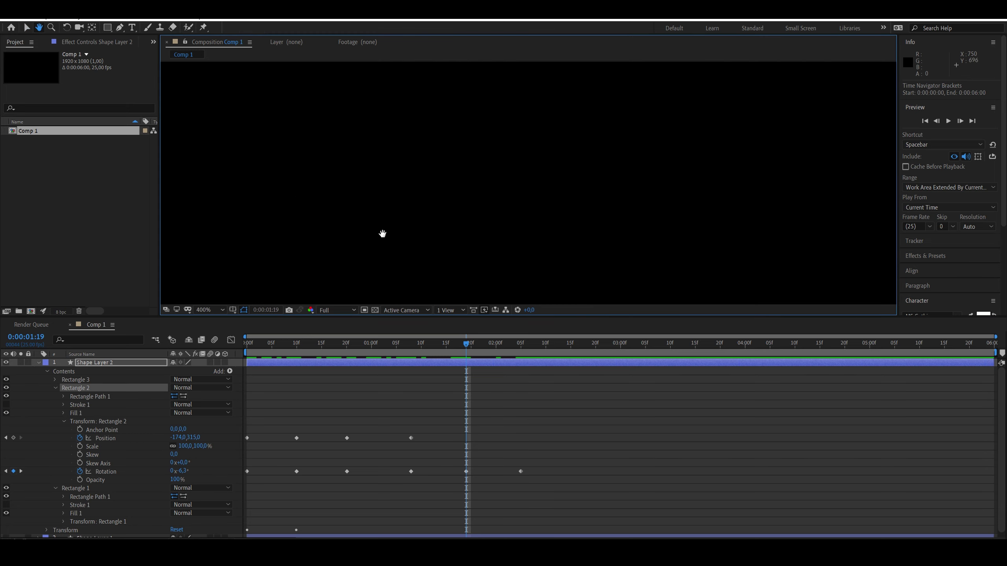
pyautogui.scroll(-2, 373, 229)
pyautogui.scroll(2, 378, 209)
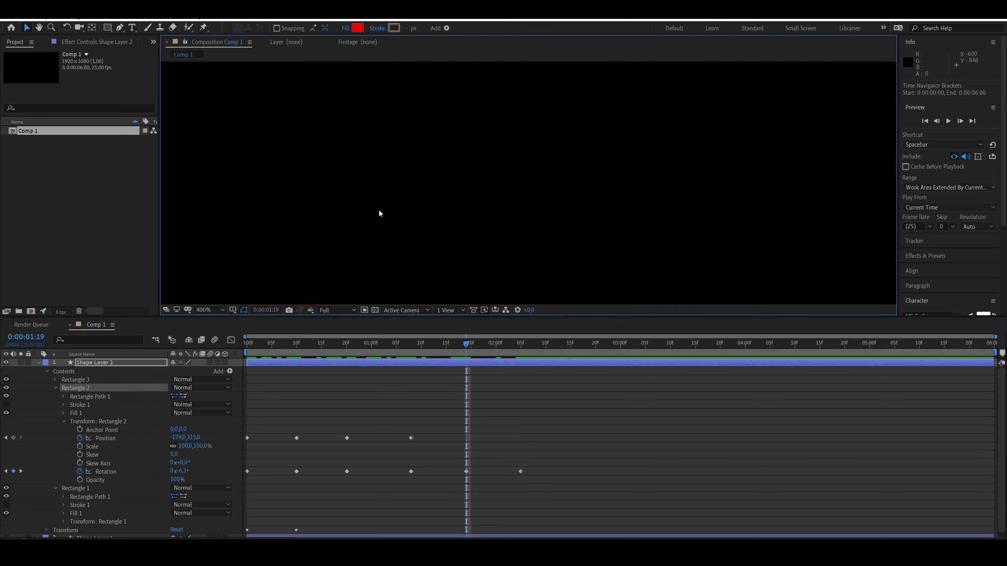
pyautogui.scroll(-1, 334, 255)
pyautogui.scroll(-1, 335, 254)
pyautogui.press('Left')
pyautogui.press('Left')
pyautogui.press('Left')
pyautogui.press('Left')
pyautogui.press('Left')
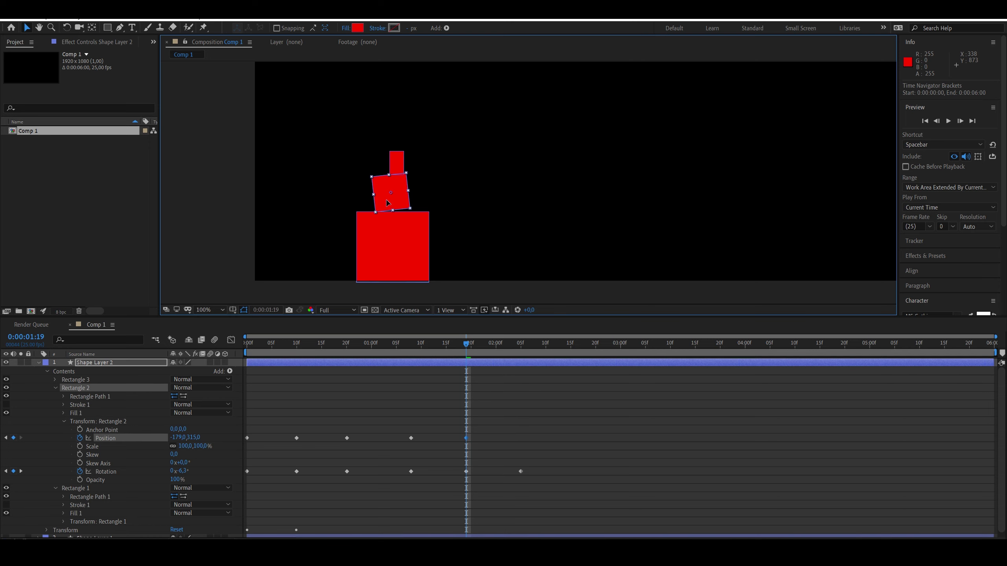
# - At 0:00:02:05 move Rectangle 2 to about -172, 317 so it rests on the base block
pyautogui.moveTo(478, 346); pyautogui.dragTo(520, 352)
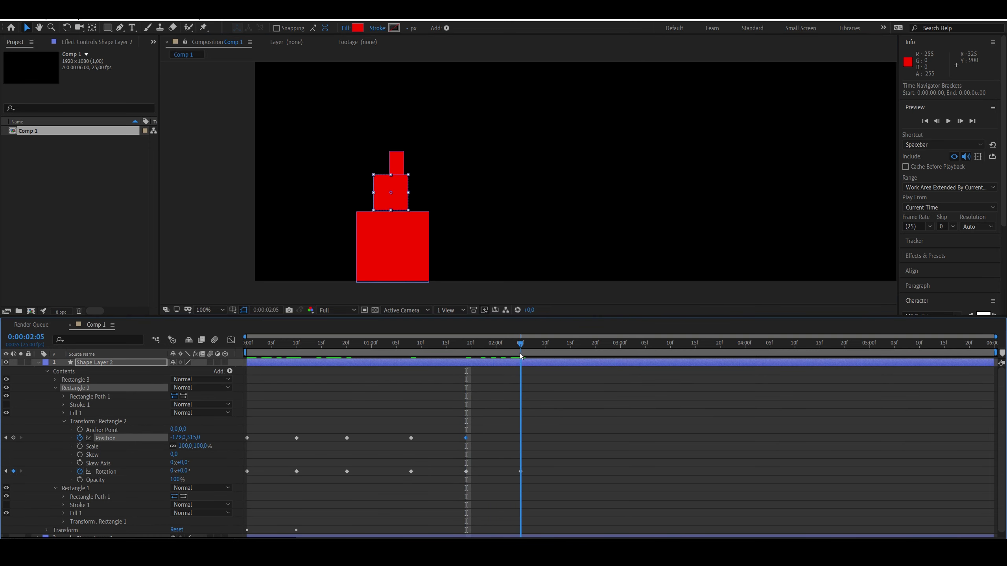
pyautogui.click(402, 209)
pyautogui.moveTo(402, 209); pyautogui.dragTo(405, 210)
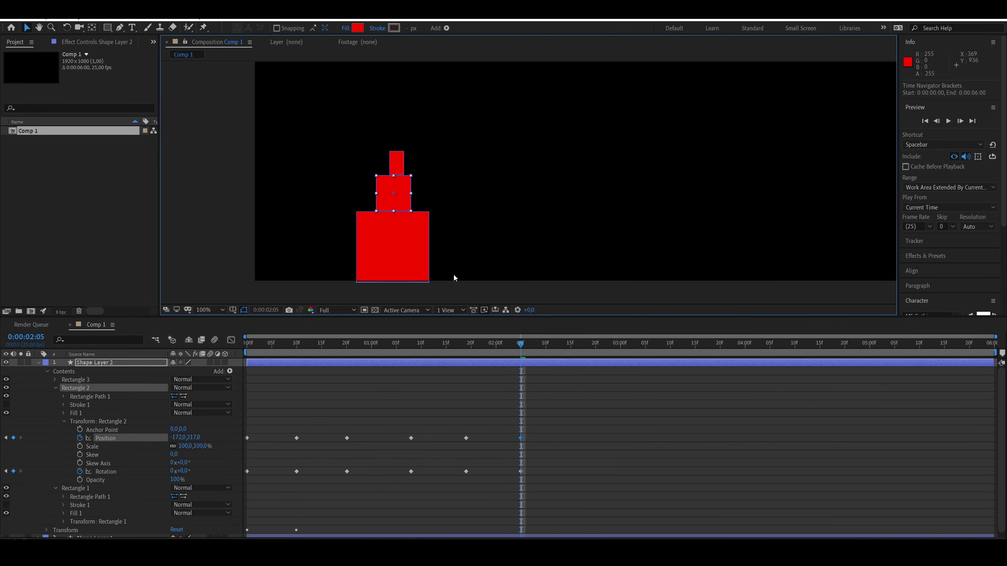
# - Set starting Position and Rotation keyframes for the top block, Rectangle 3, at frame 0
pyautogui.moveTo(471, 343); pyautogui.dragTo(201, 371)
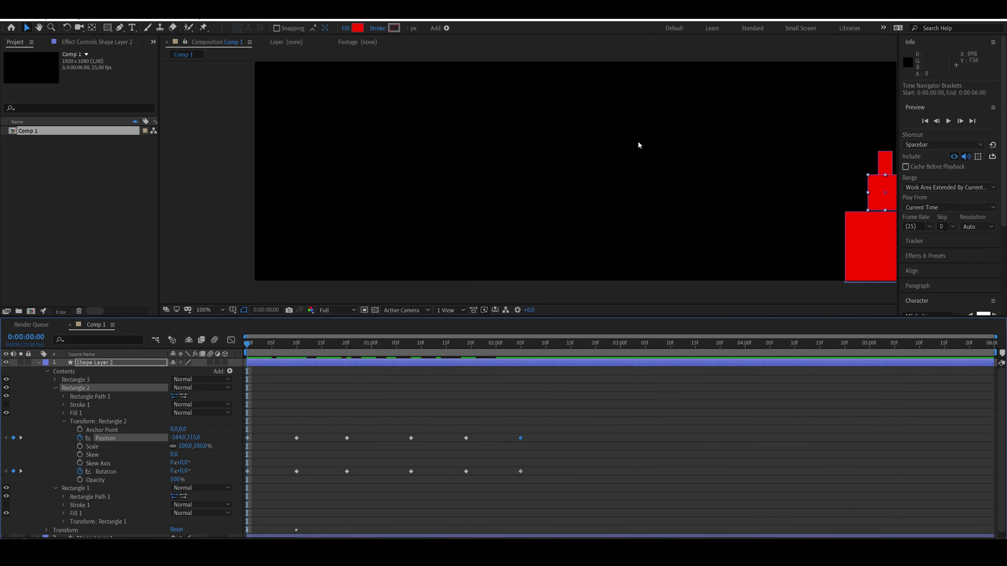
pyautogui.click(882, 162)
pyautogui.press('h')
pyautogui.moveTo(689, 194); pyautogui.dragTo(655, 193)
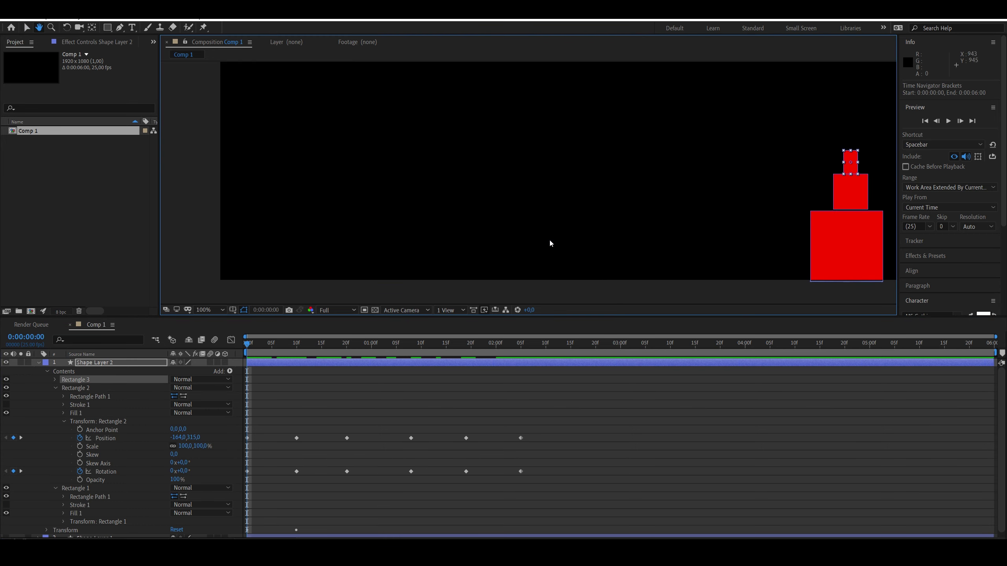
pyautogui.press('v')
pyautogui.click(55, 380)
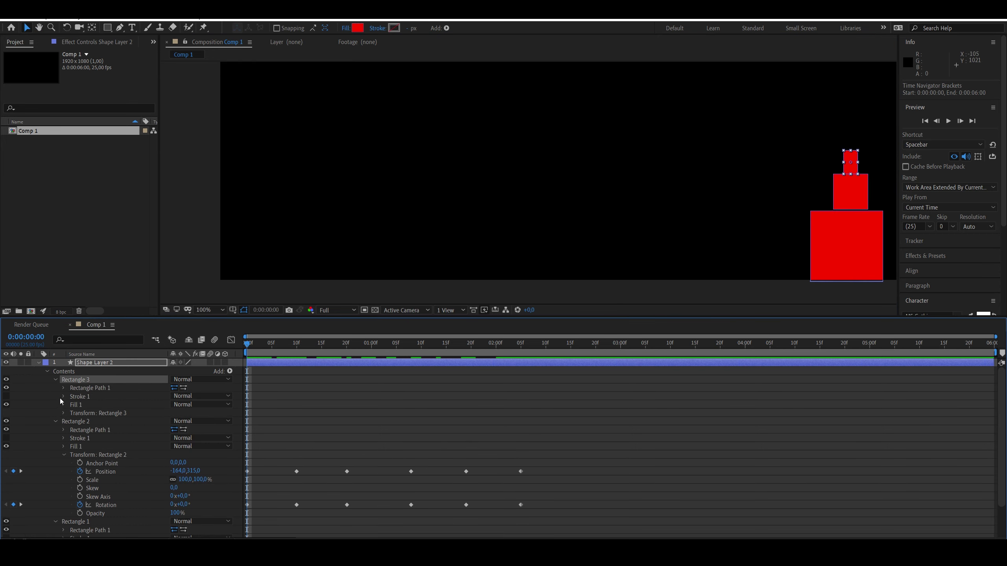
pyautogui.click(64, 413)
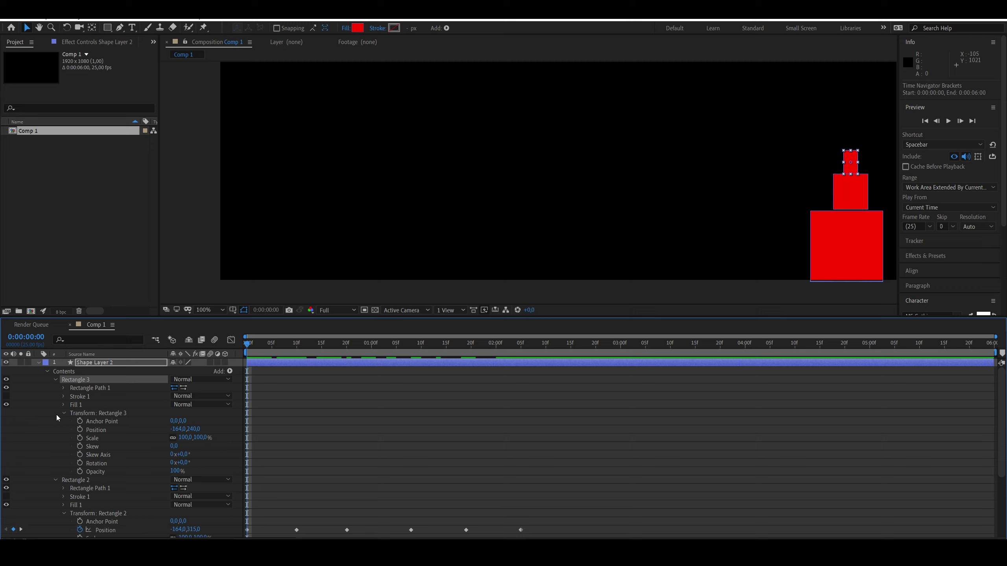
pyautogui.click(80, 430)
pyautogui.click(80, 463)
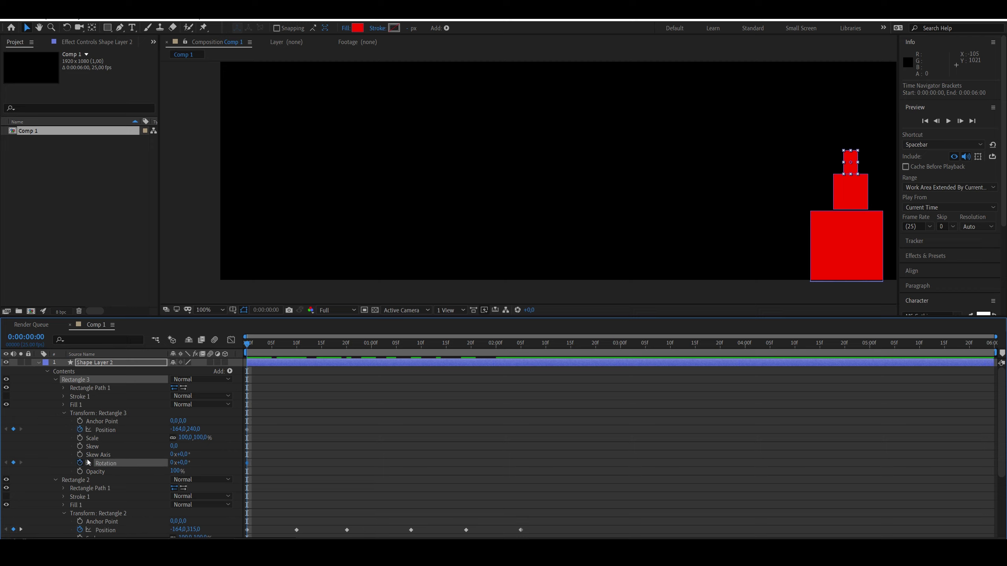
# - At 0:00:00:10 move Rectangle 3 to about -68, 239, over the middle block's right edge, and tilt it to about 22.5°
pyautogui.moveTo(247, 345); pyautogui.dragTo(297, 352)
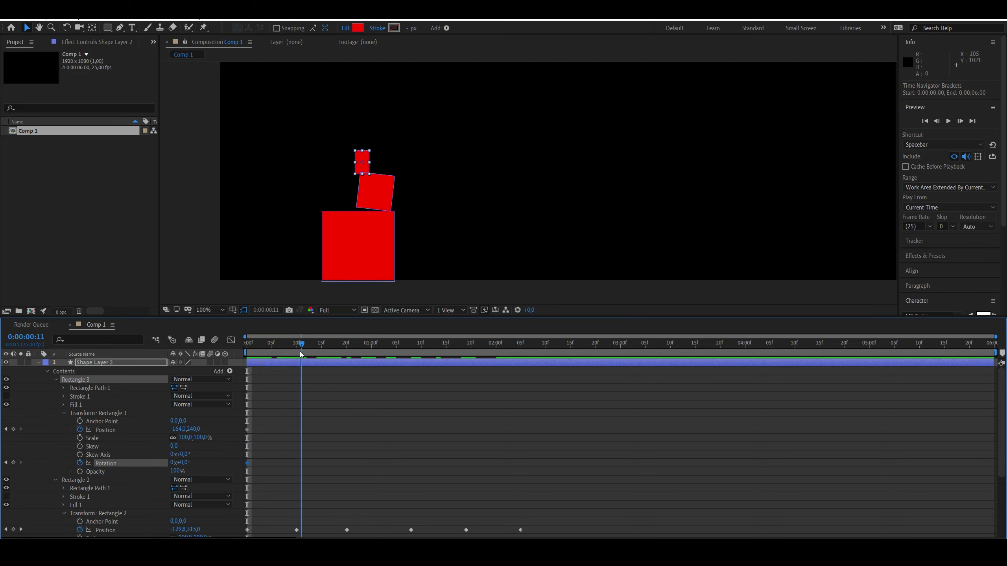
pyautogui.click(332, 227)
pyautogui.moveTo(357, 163); pyautogui.dragTo(404, 158)
pyautogui.click(66, 29)
pyautogui.click(26, 27)
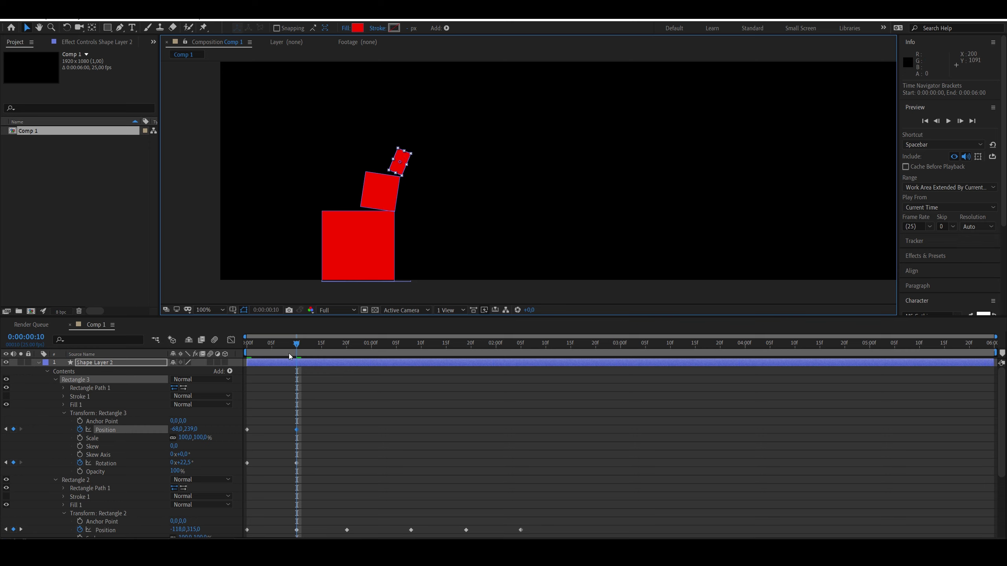
pyautogui.moveTo(262, 344); pyautogui.dragTo(307, 344)
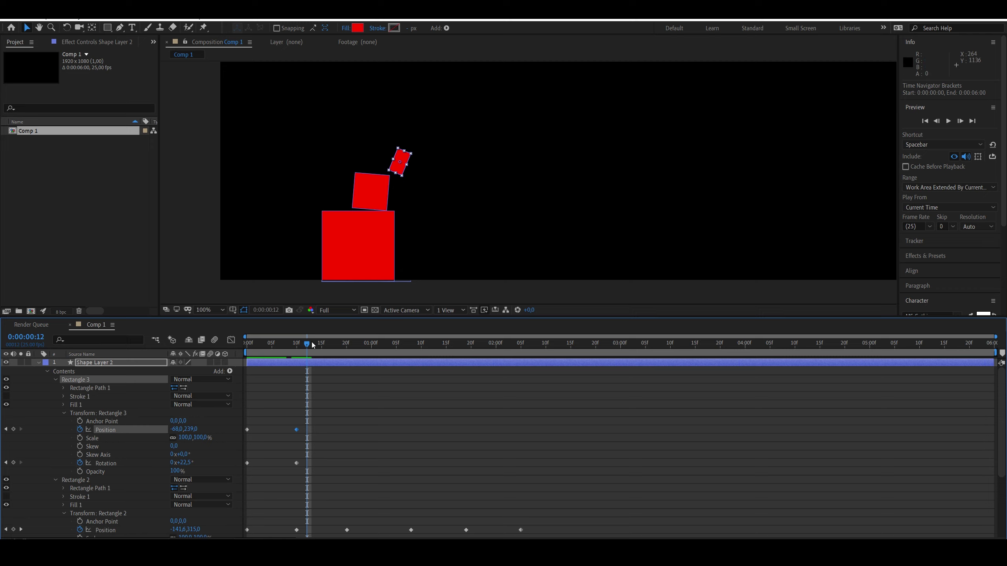
# - At 0:00:00:20 move Rectangle 3 over the middle block's left edge and tilt it to about -16.4°
pyautogui.moveTo(313, 345); pyautogui.dragTo(347, 372)
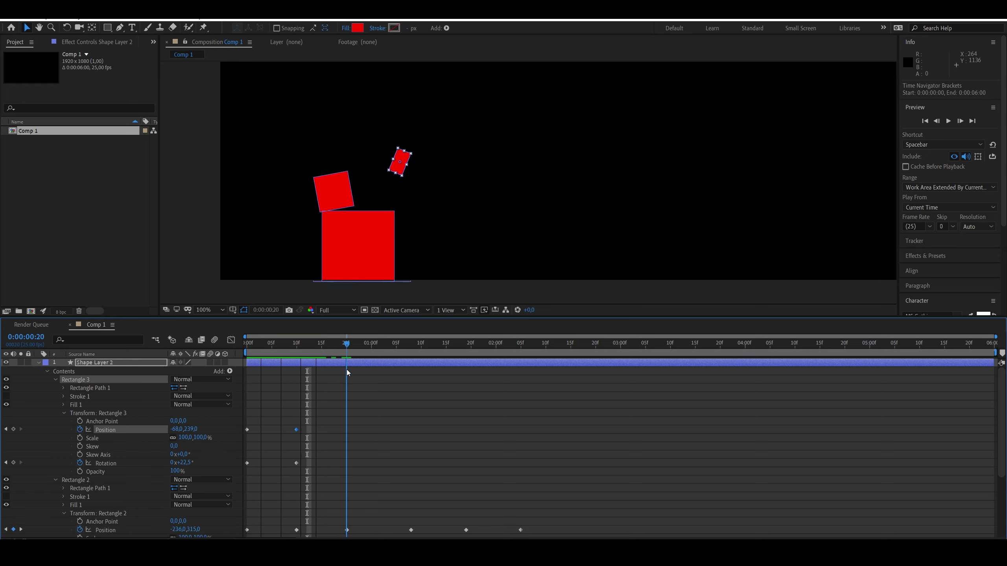
pyautogui.moveTo(401, 172); pyautogui.dragTo(324, 170)
pyautogui.click(65, 27)
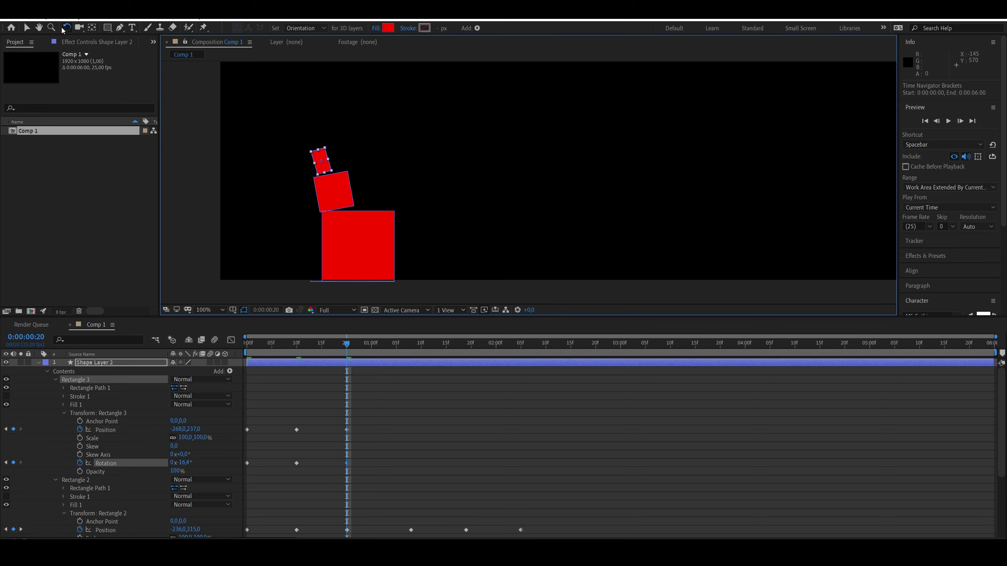
pyautogui.click(27, 28)
pyautogui.moveTo(326, 172); pyautogui.dragTo(323, 173)
# - At 0:00:01:08 move Rectangle 3 back to about -163, 238 and tilt it to about 10.3°
pyautogui.moveTo(347, 343); pyautogui.dragTo(411, 373)
pyautogui.moveTo(322, 171); pyautogui.dragTo(365, 171)
pyautogui.click(67, 27)
pyautogui.click(26, 27)
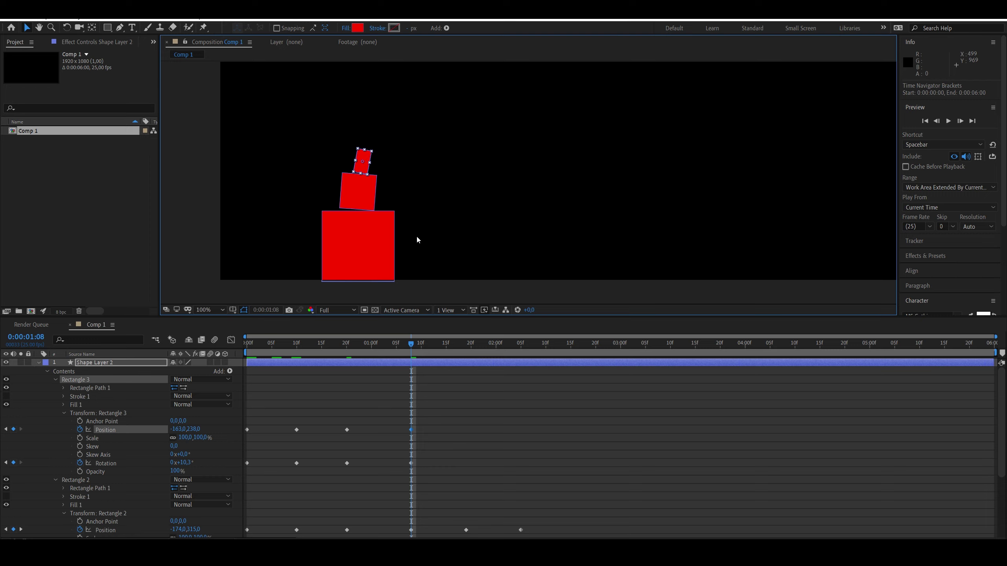
pyautogui.press('XF86AudioRaiseVolume')
pyautogui.press('XF86AudioRaiseVolume')
pyautogui.press('XF86AudioRaiseVolume')
pyautogui.press('XF86AudioRaiseVolume')
pyautogui.press('XF86AudioRaiseVolume')
pyautogui.press('XF86AudioRaiseVolume')
pyautogui.press('XF86AudioRaiseVolume')
pyautogui.press('XF86AudioRaiseVolume')
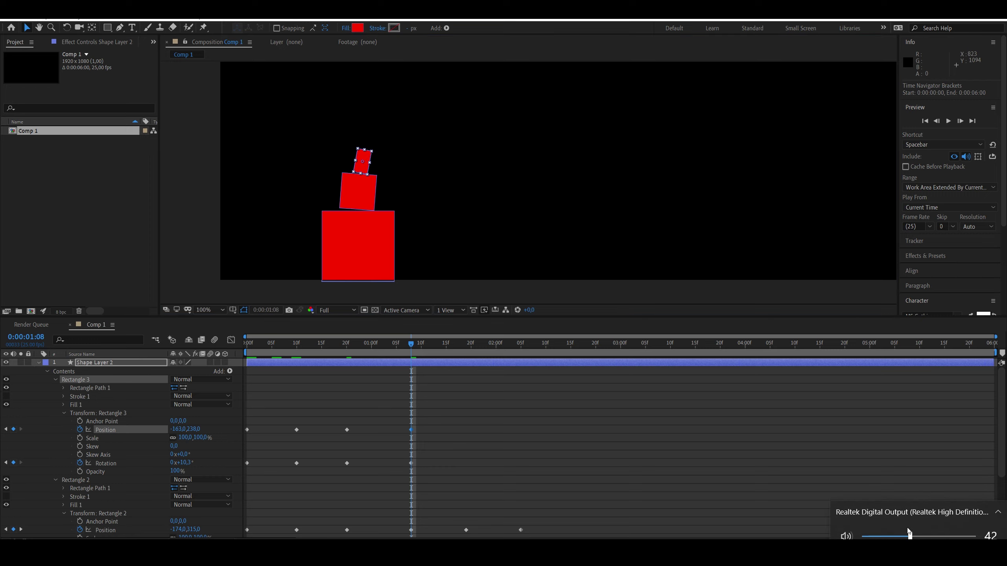
pyautogui.click(508, 54)
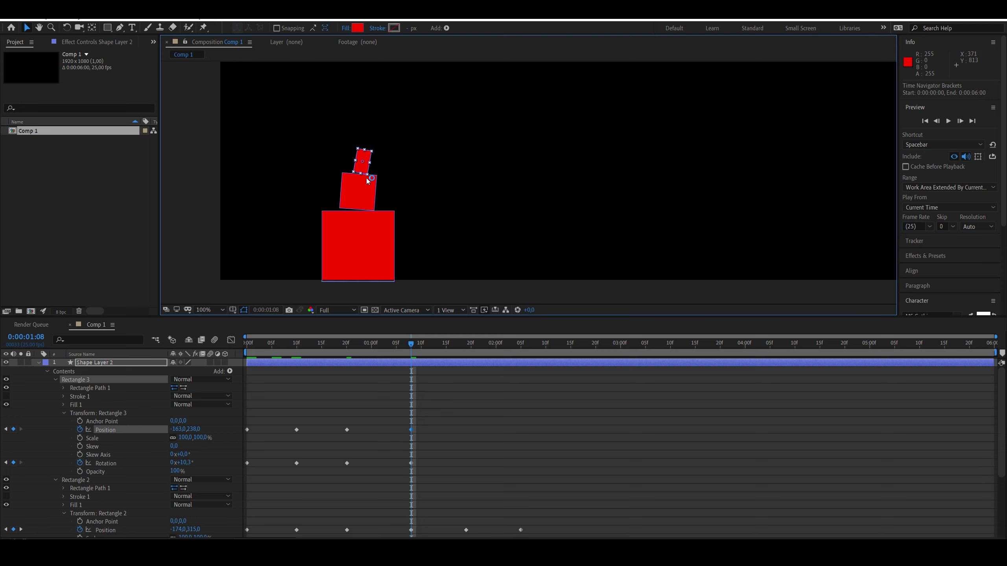
# - At 0:00:01:19 move Rectangle 3 to about -197, 240 and tilt it to about -16.8°
pyautogui.click(412, 326)
pyautogui.press('space')
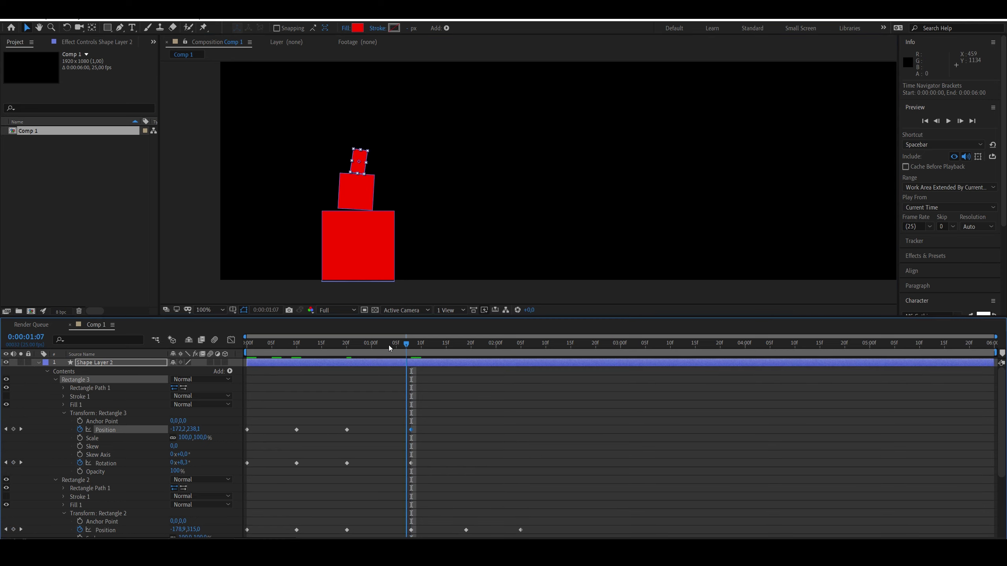
pyautogui.moveTo(412, 361); pyautogui.dragTo(466, 370)
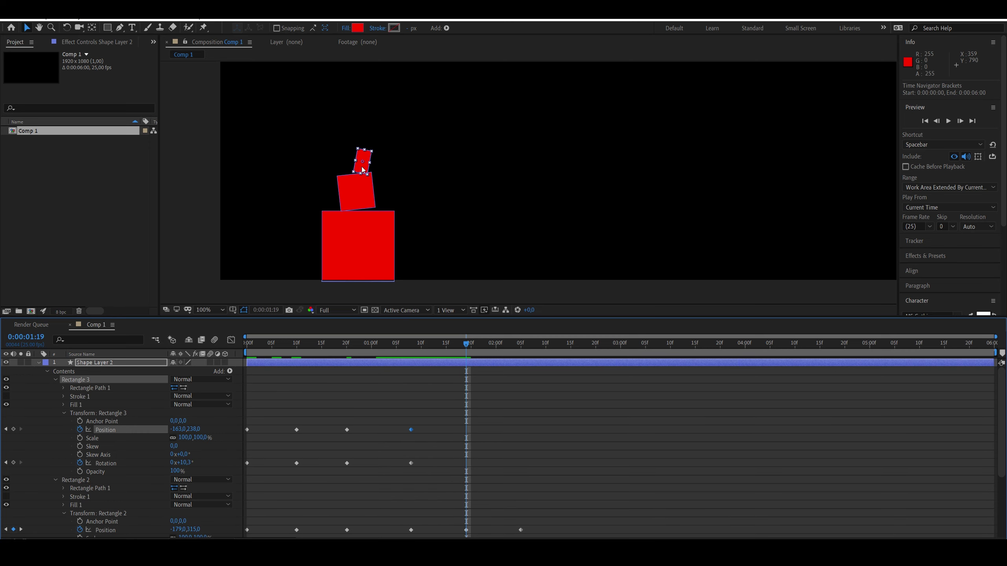
pyautogui.moveTo(360, 160)
pyautogui.mouseDown()
pyautogui.moveTo(363, 173)
pyautogui.moveTo(351, 171)
pyautogui.mouseUp()
pyautogui.click(67, 27)
pyautogui.click(27, 27)
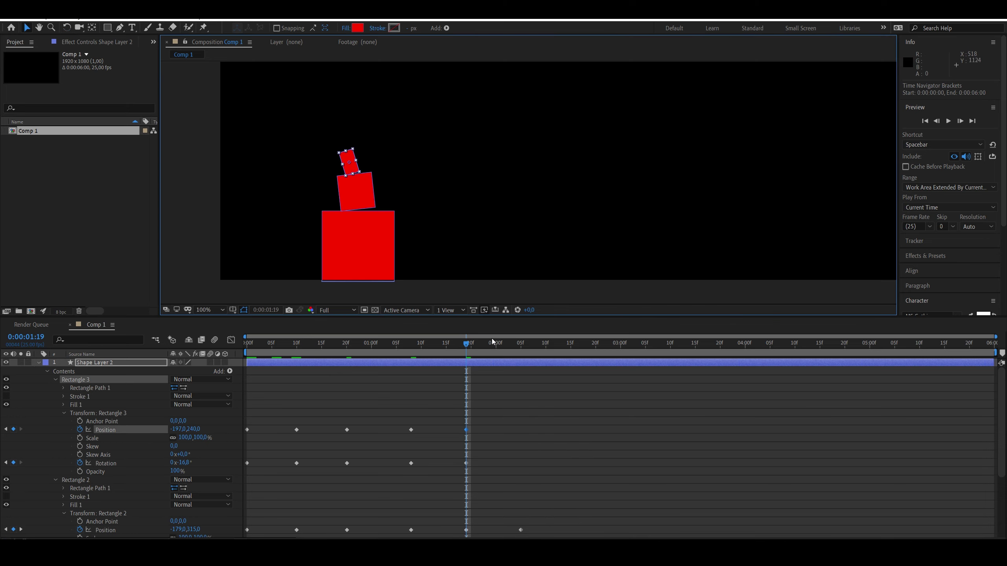
# - At 0:00:02:05 move Rectangle 3 to about -178, 242 and straighten it to 0°
pyautogui.moveTo(483, 347); pyautogui.dragTo(521, 356)
pyautogui.moveTo(356, 173); pyautogui.dragTo(358, 161)
pyautogui.press('w')
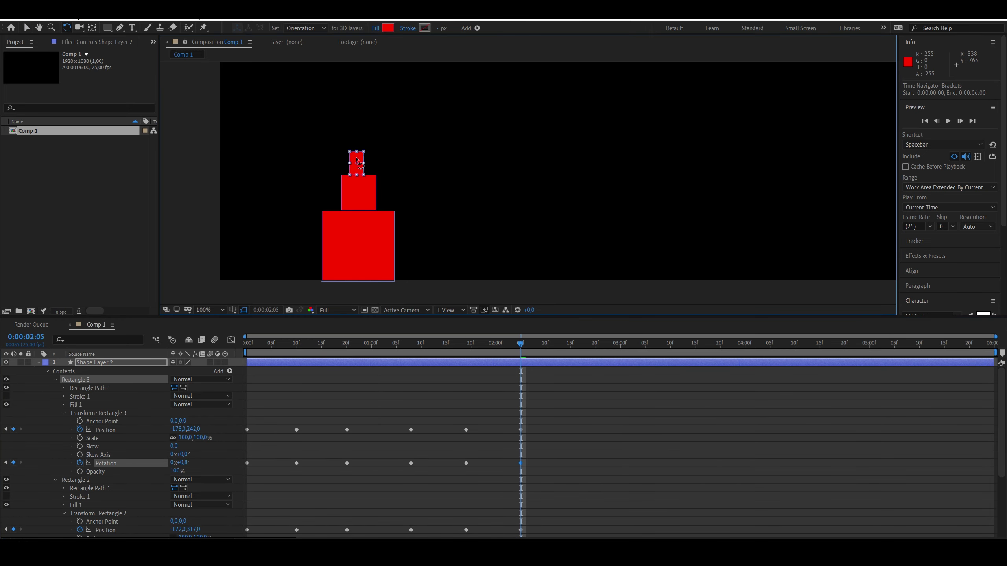
# - Preview the whole tower's slide and wobble from frame 0, checking how both upper blocks sway and settle
pyautogui.moveTo(507, 348); pyautogui.dragTo(245, 344)
pyautogui.scroll(-1, 427, 173)
pyautogui.moveTo(401, 202); pyautogui.dragTo(346, 273)
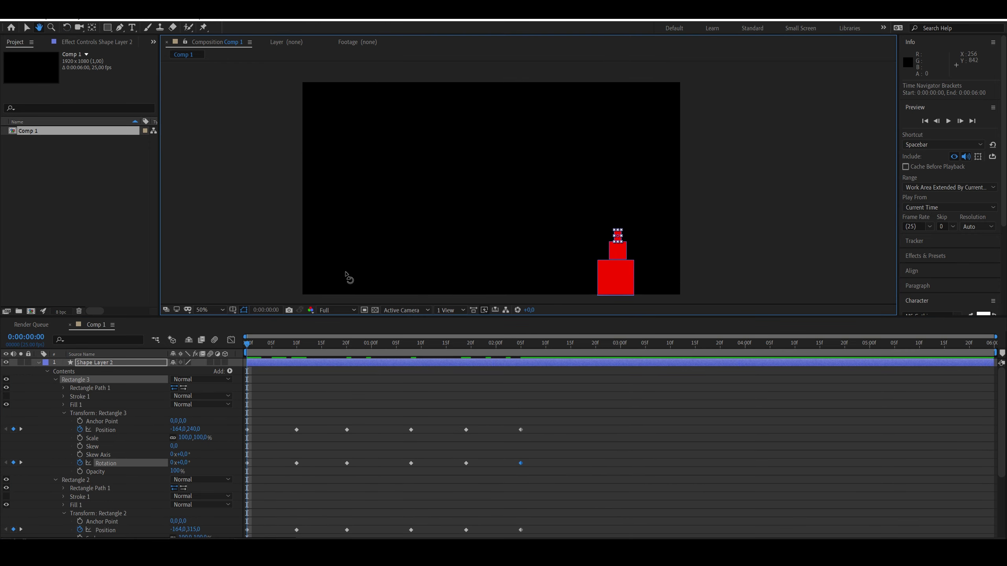
pyautogui.click(293, 349)
pyautogui.press('space')
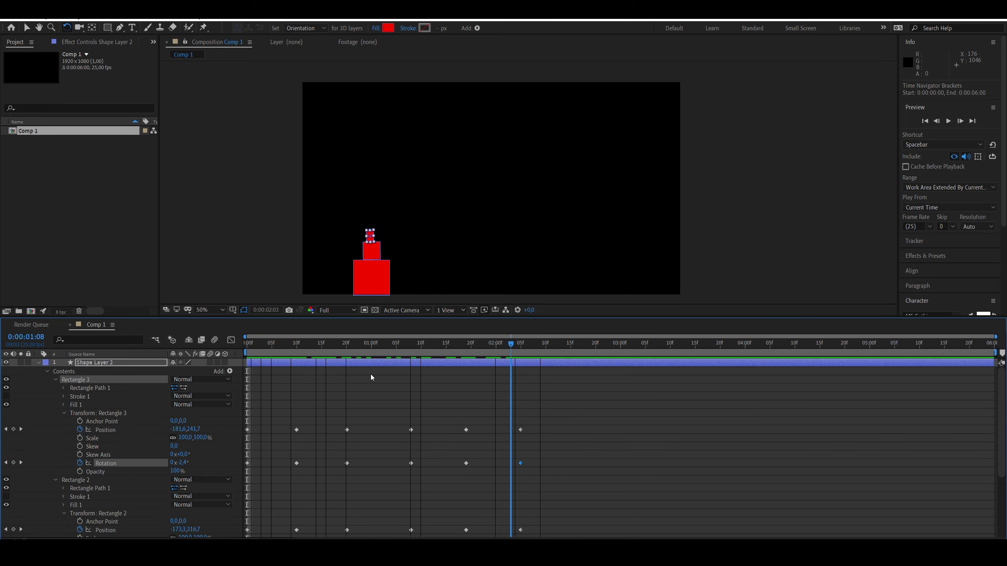
pyautogui.click(257, 343)
pyautogui.moveTo(256, 371); pyautogui.dragTo(386, 373)
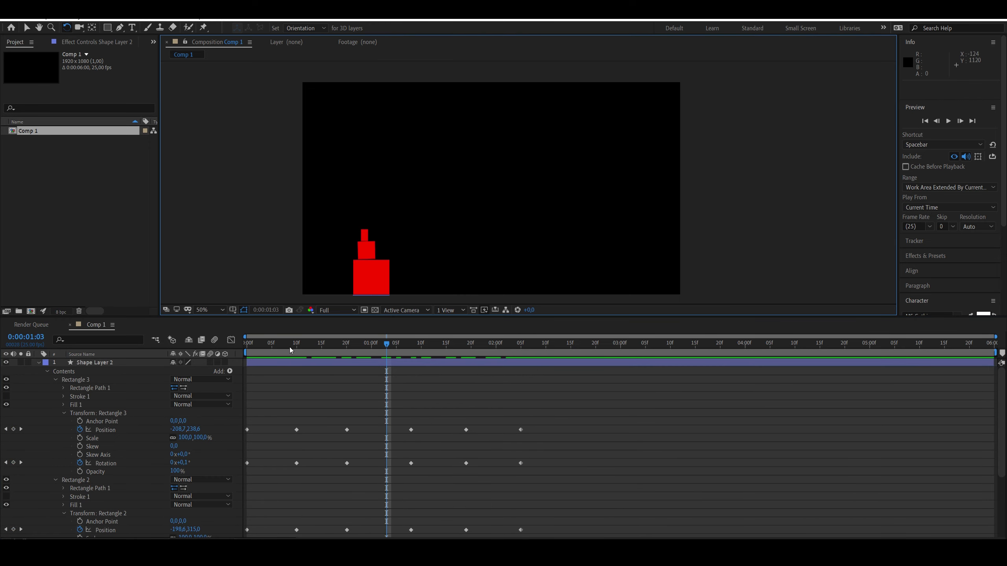
pyautogui.press('Home')
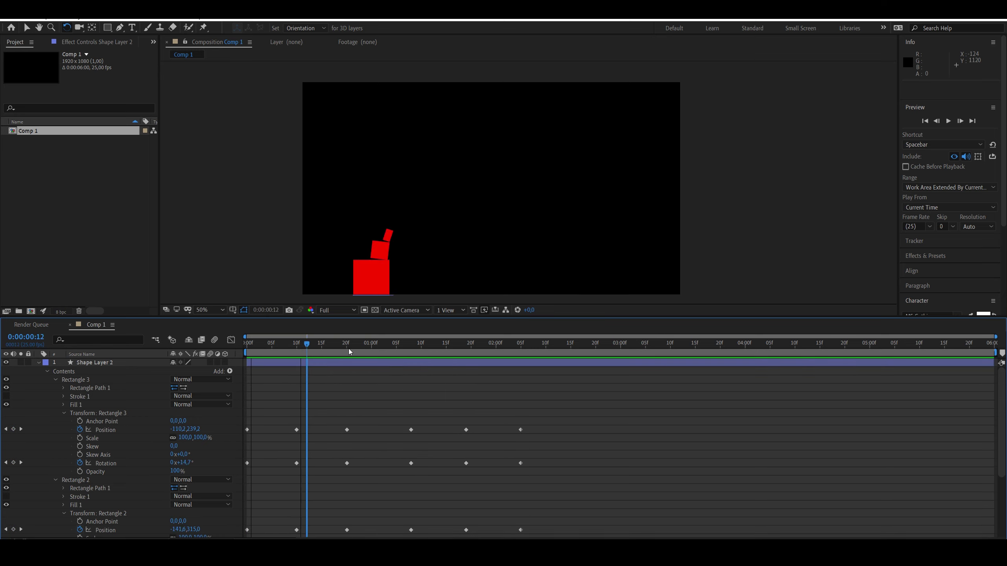
pyautogui.press('space')
pyautogui.moveTo(314, 358); pyautogui.dragTo(483, 378)
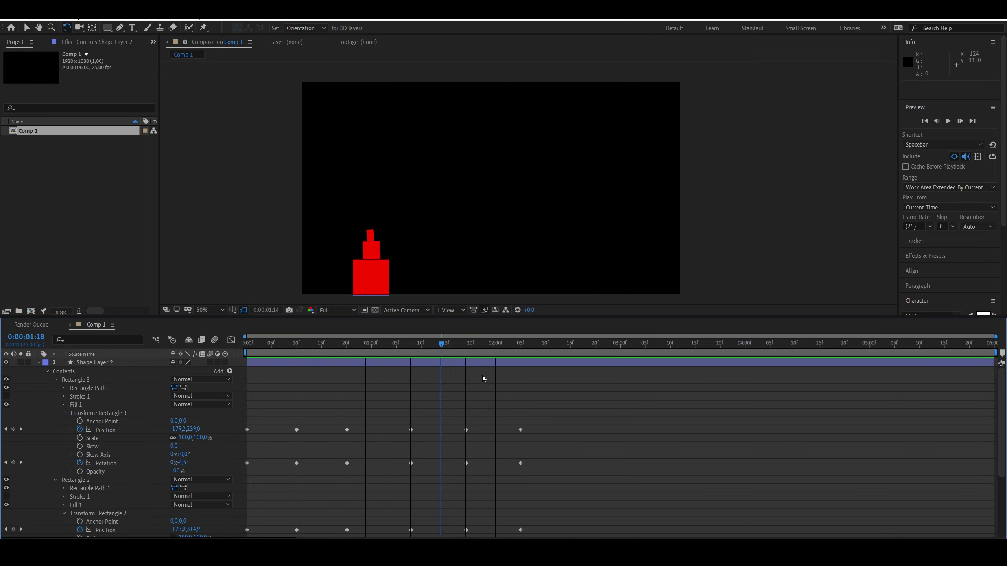
pyautogui.click(536, 382)
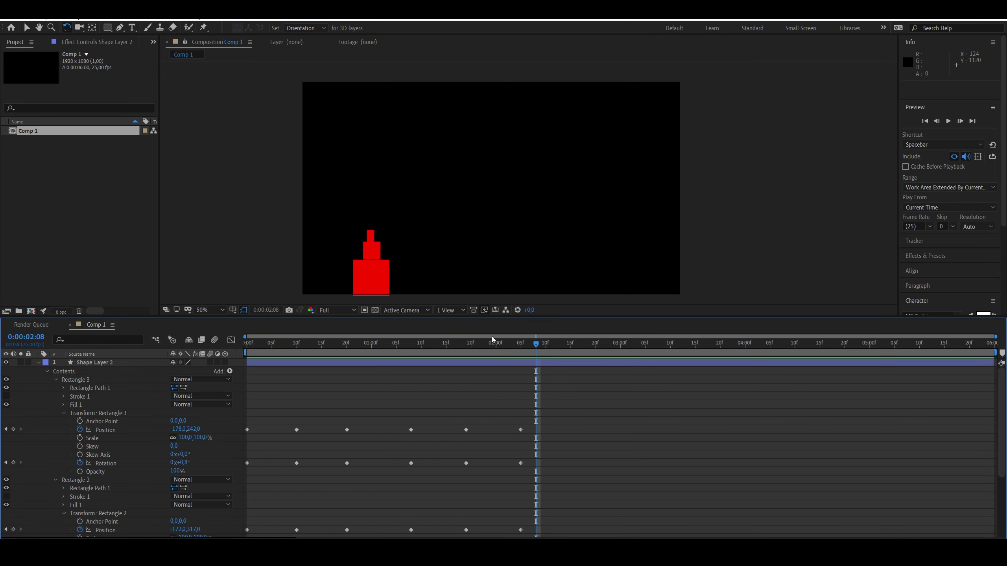